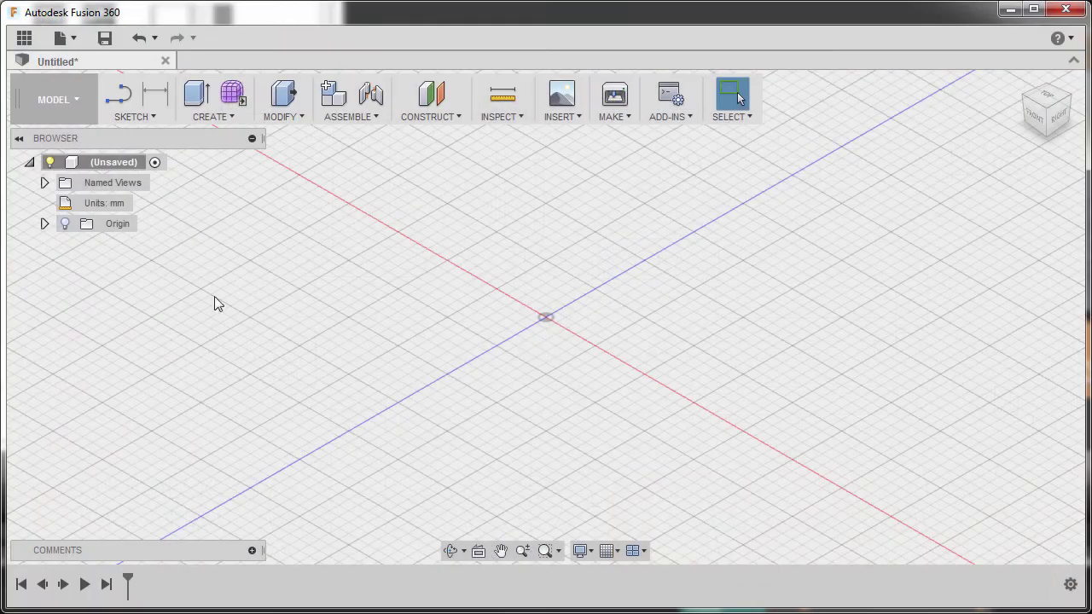
Add a new component under the design root, rename it box-pivot, and expand it
{"action": "right_click", "coordinate": [97, 164]}
{"action": "left_click", "coordinate": [138, 167]}
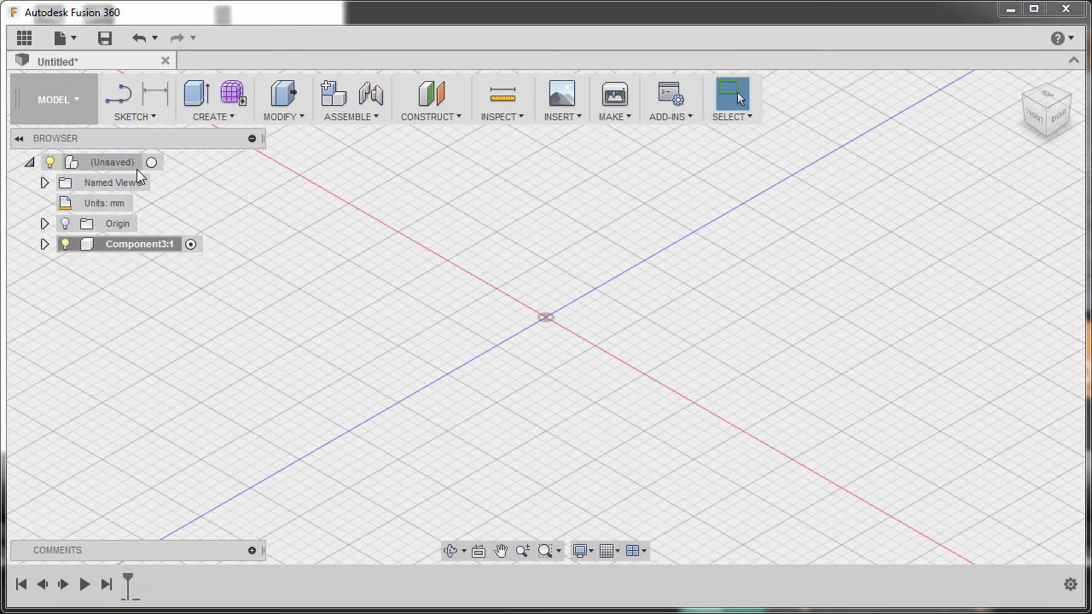
{"action": "left_click", "coordinate": [134, 246]}
{"action": "left_click", "coordinate": [134, 247]}
{"action": "left_click_drag", "start_coordinate": [174, 246], "coordinate": [79, 247]}
{"action": "type", "text": "box-pivot"}
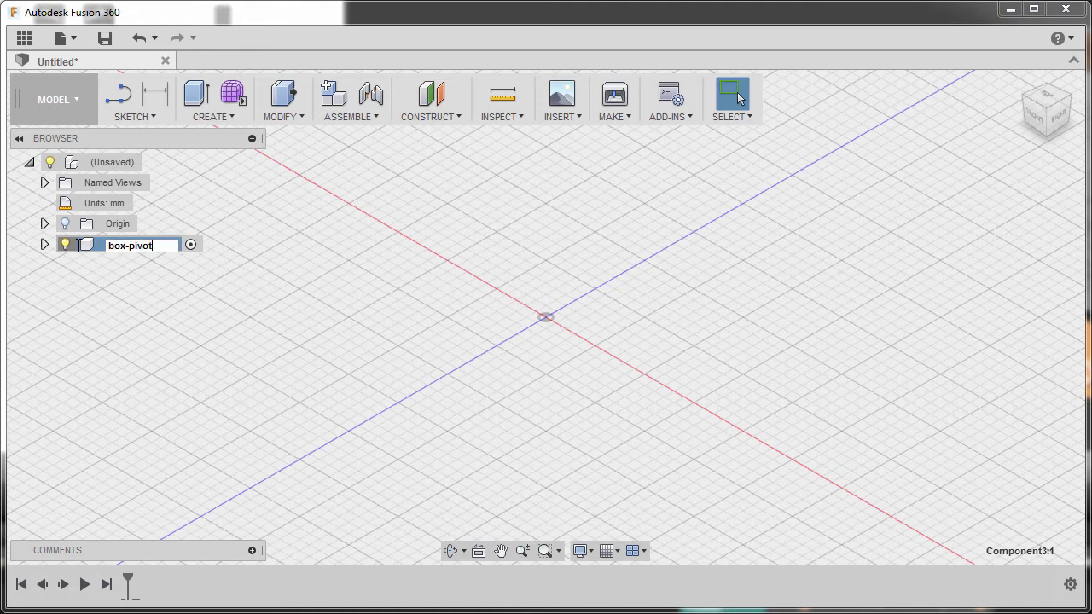
{"action": "key", "text": "Return"}
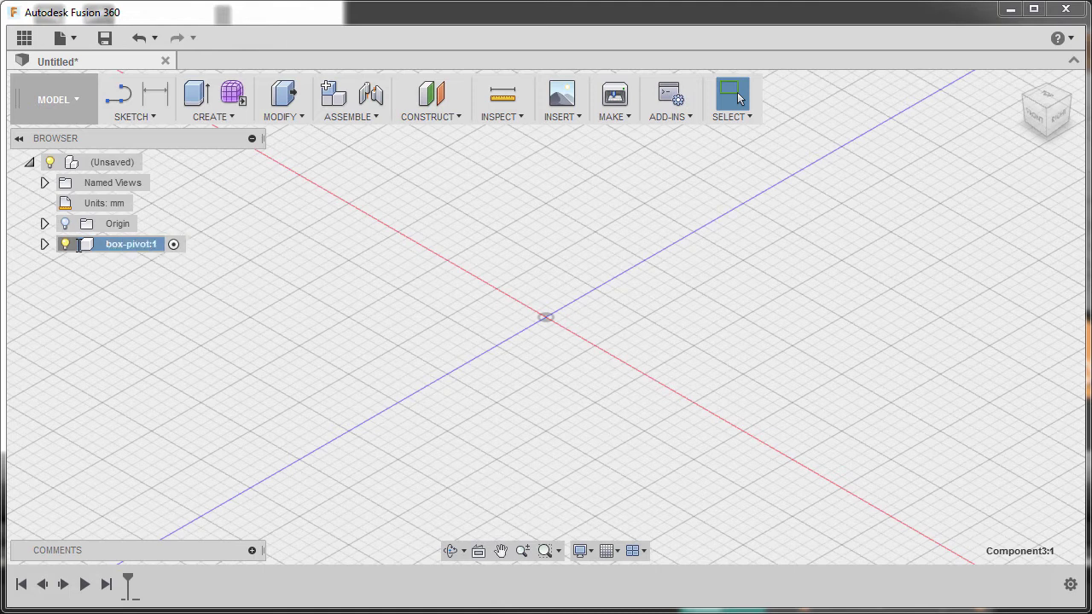
{"action": "left_click", "coordinate": [44, 245]}
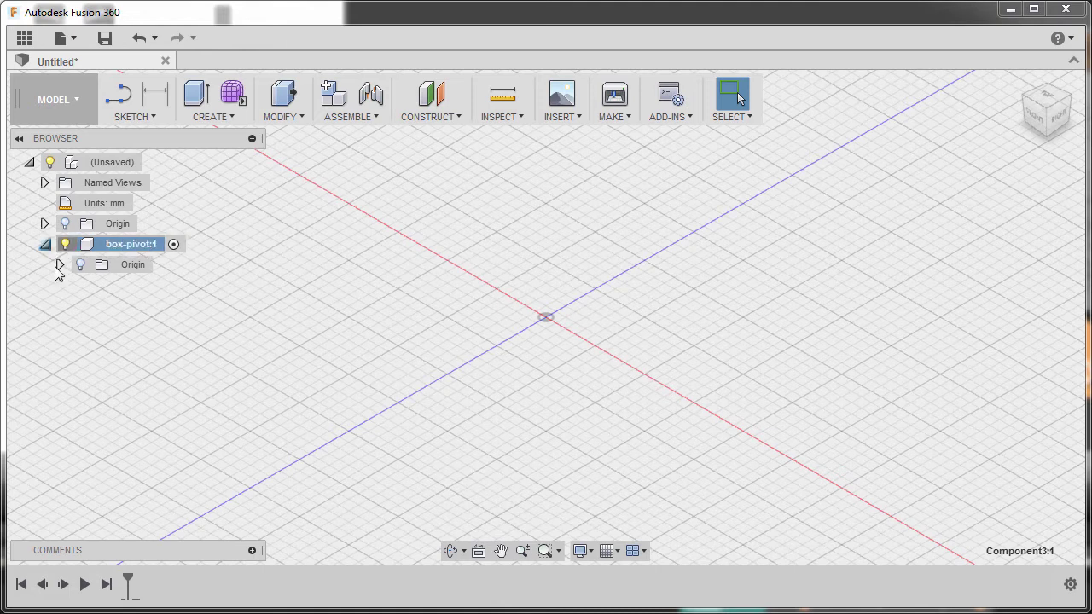
Show the box-pivot component's origin point, axes and planes in the canvas
{"action": "left_click", "coordinate": [59, 265]}
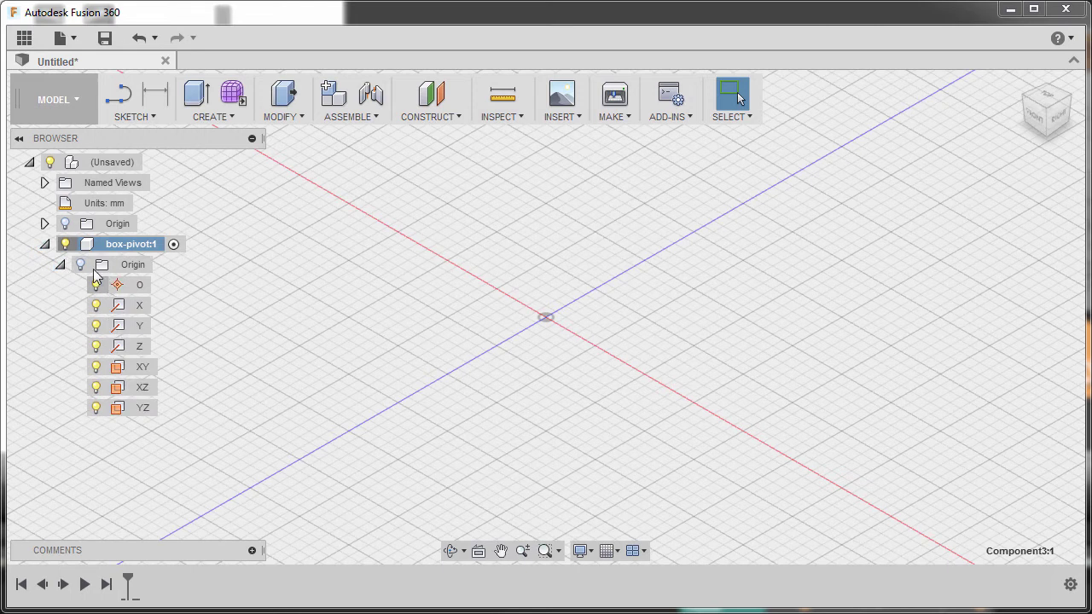
{"action": "left_click", "coordinate": [80, 266]}
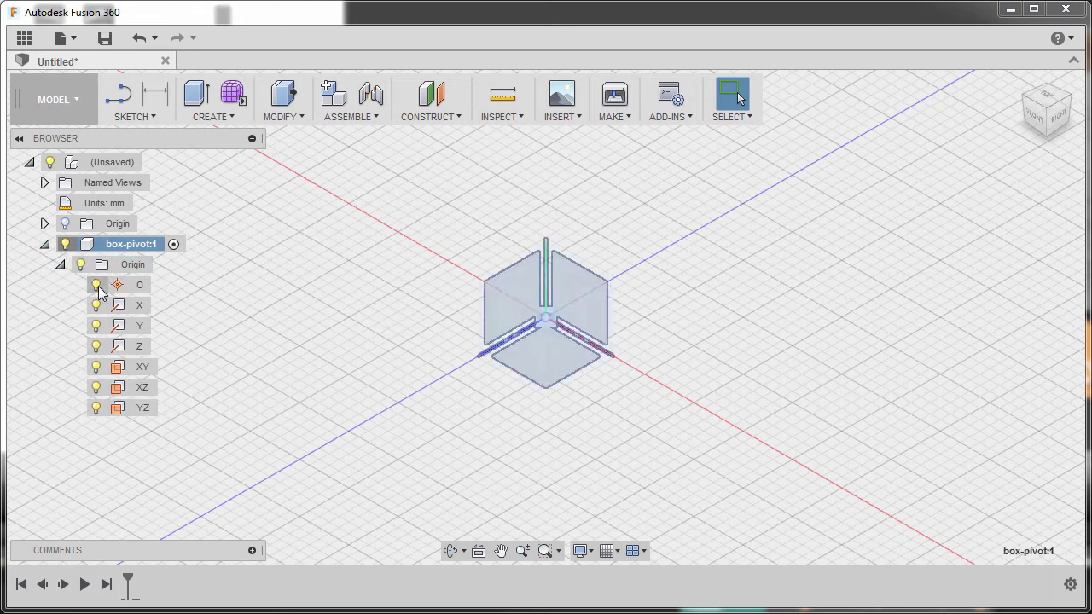
{"action": "left_click", "coordinate": [200, 367]}
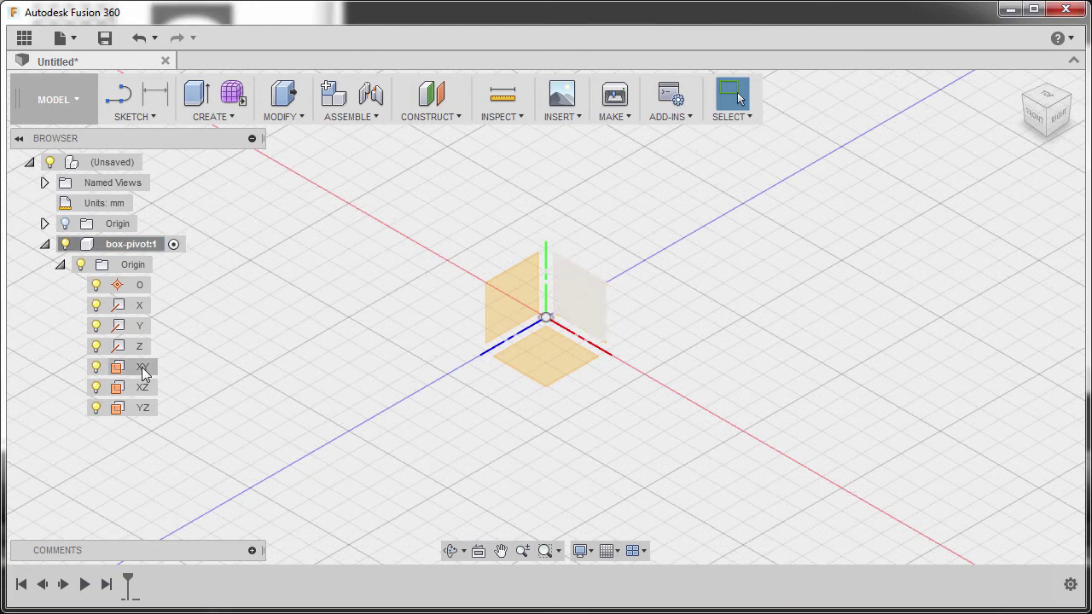
{"action": "right_click", "coordinate": [143, 373]}
Start a sketch on the component's XY plane with Snap to Grid turned off
{"action": "left_click", "coordinate": [188, 392]}
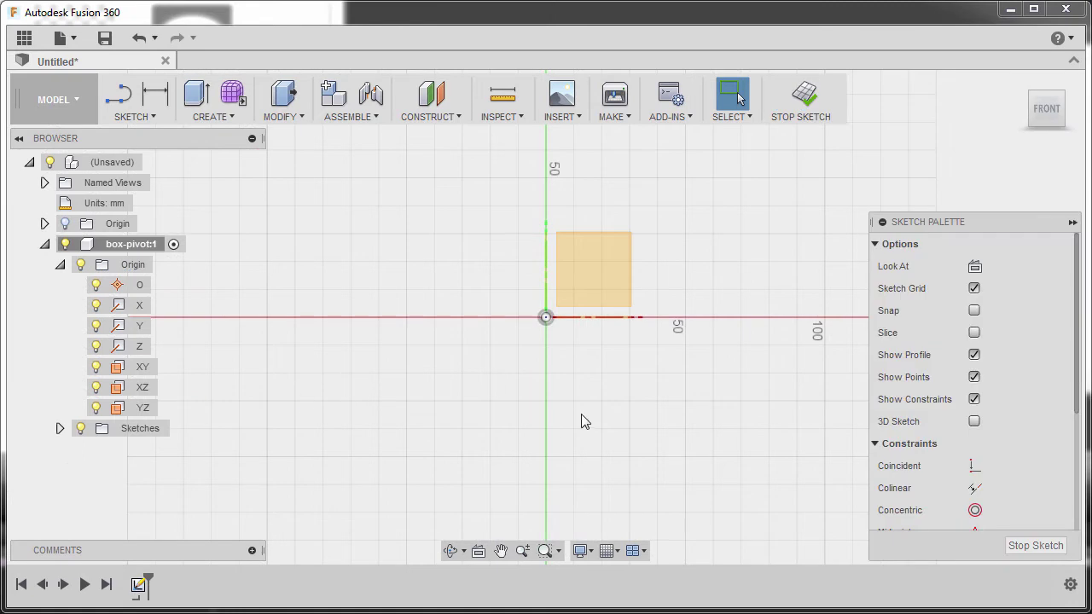
{"action": "left_click", "coordinate": [609, 550]}
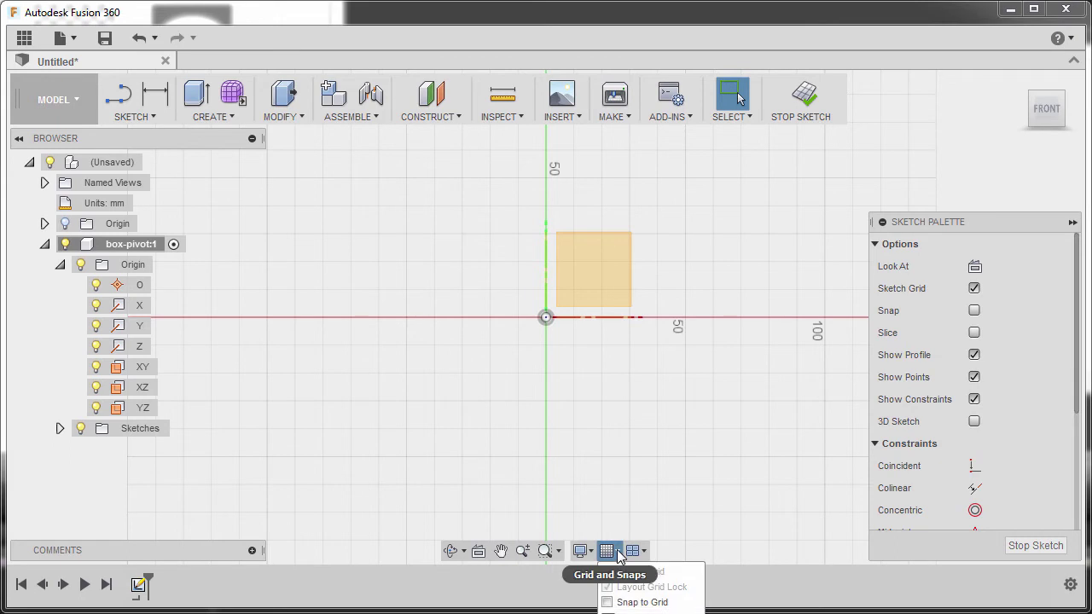
{"action": "left_click", "coordinate": [607, 602]}
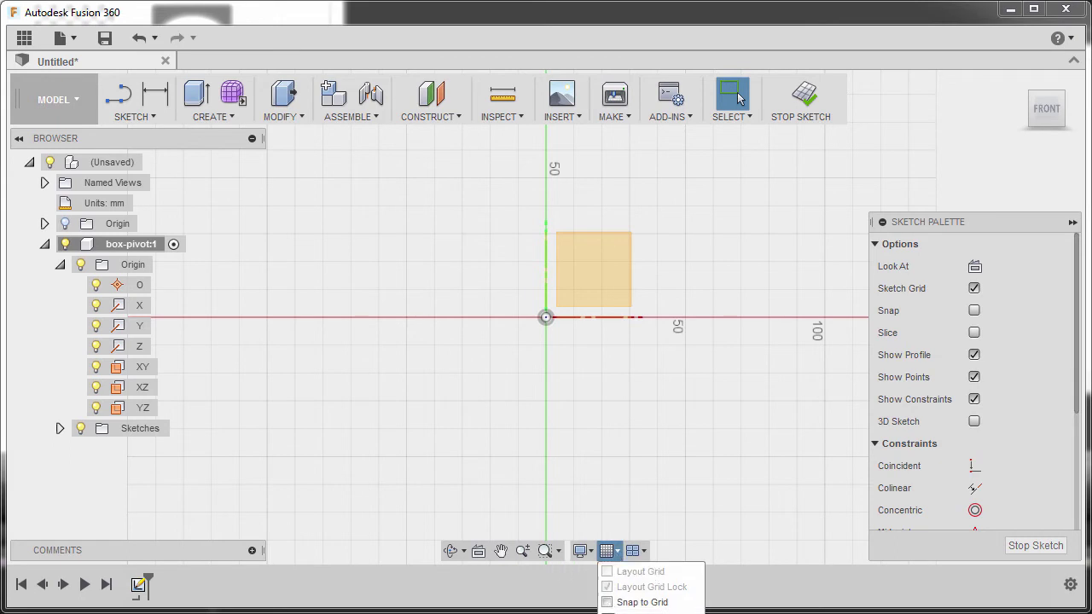
{"action": "left_click", "coordinate": [595, 418]}
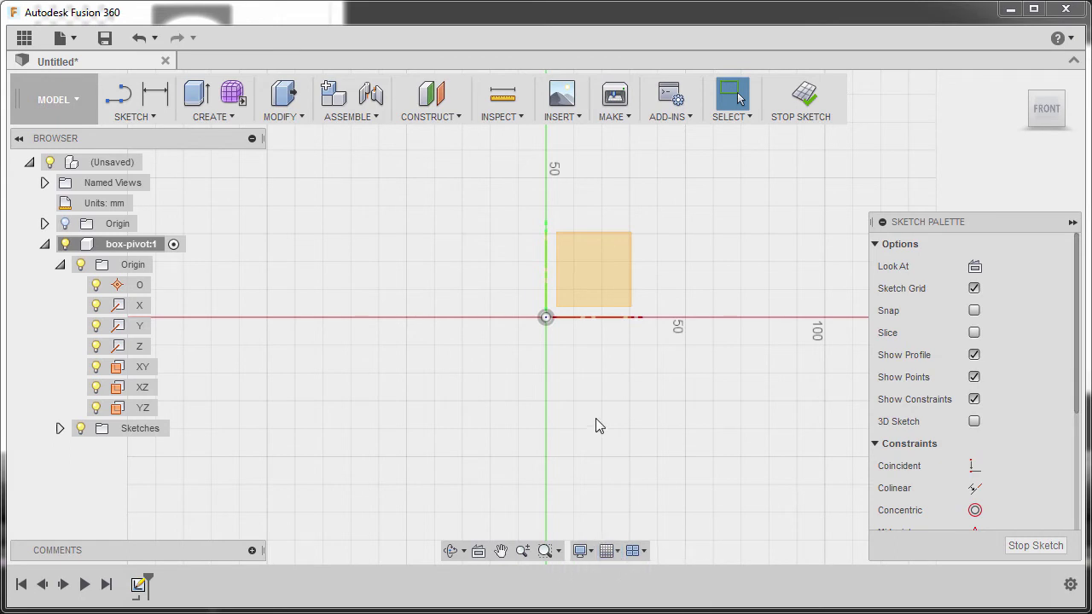
{"action": "middle_click_drag", "start_coordinate": [595, 418], "coordinate": [591, 410]}
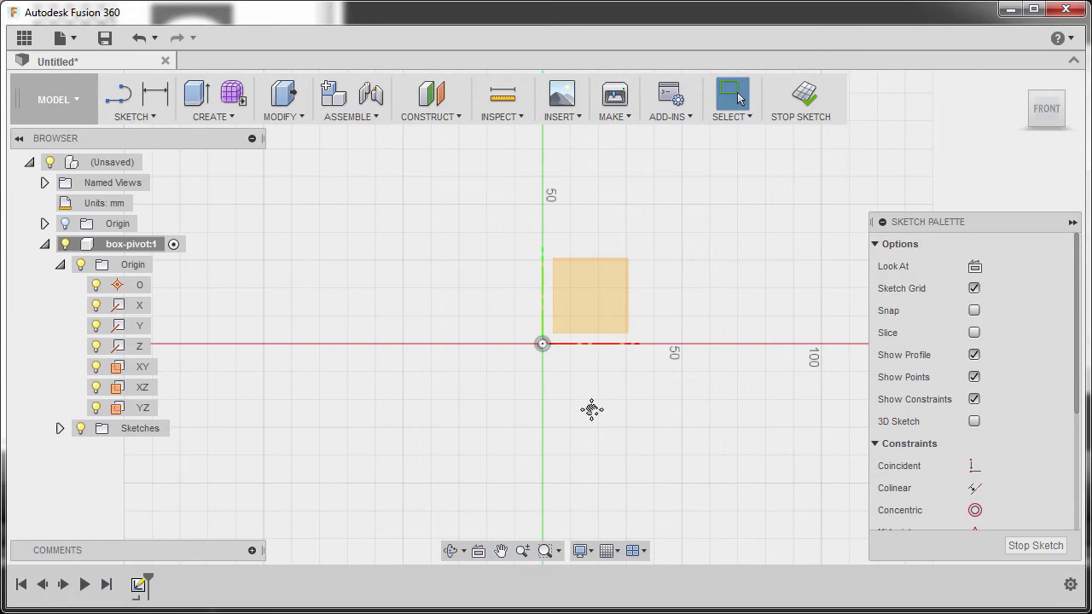
{"action": "key", "text": "l"}
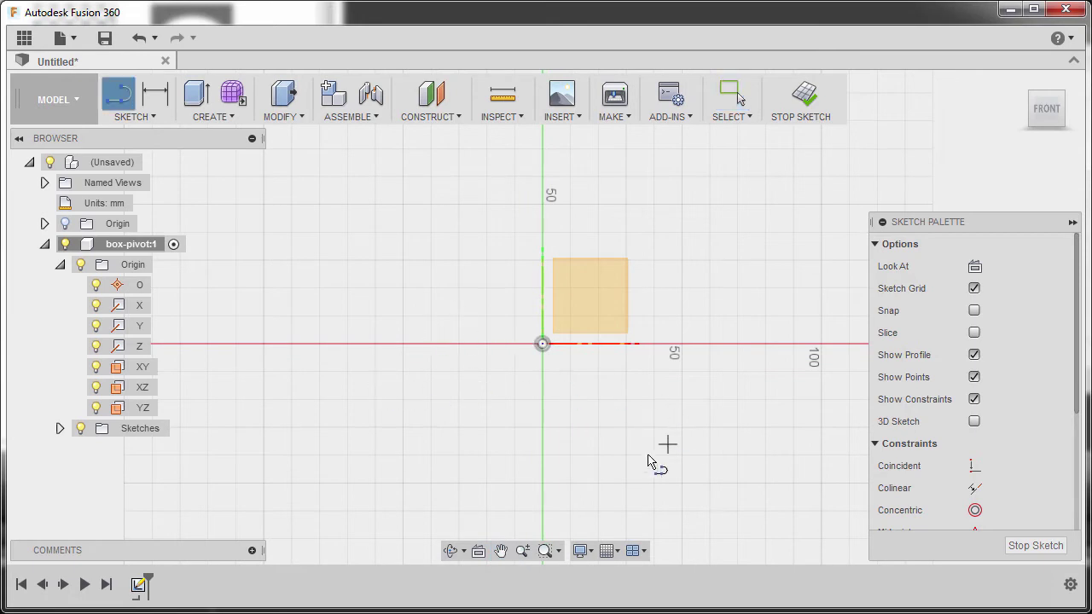
Draw a closed slot: two horizontal lines joined by tangent arcs at both ends
{"action": "left_click", "coordinate": [370, 389]}
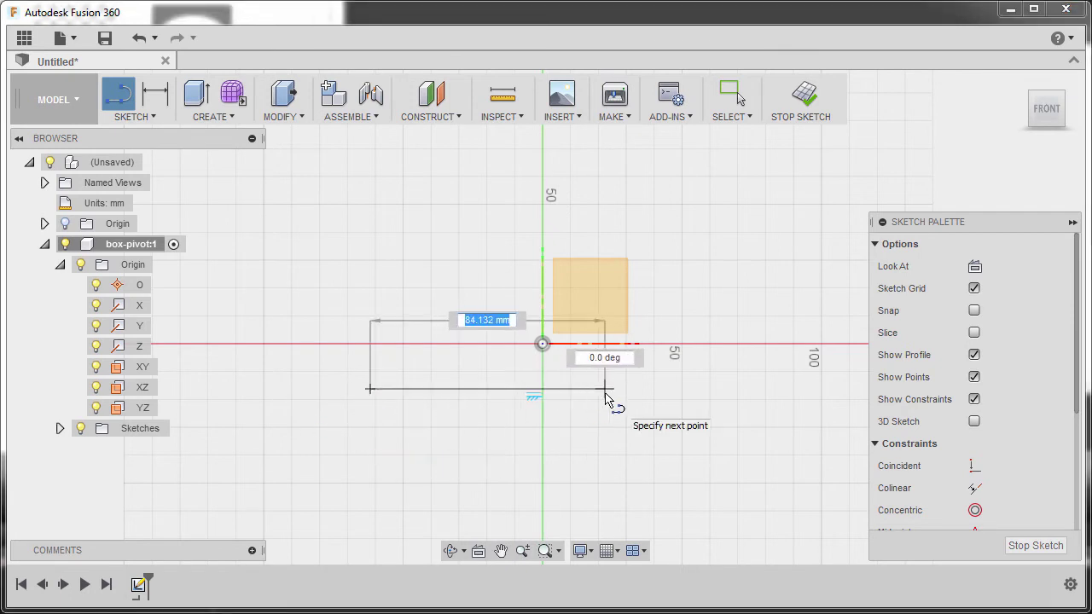
{"action": "left_click", "coordinate": [573, 389]}
{"action": "left_click_drag", "start_coordinate": [573, 389], "coordinate": [573, 444]}
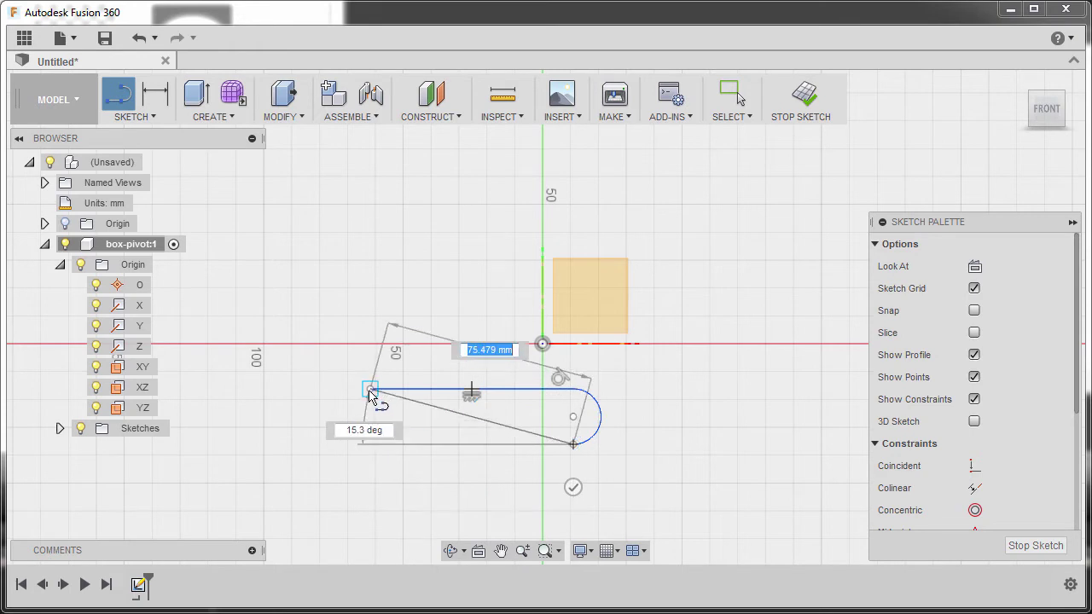
{"action": "left_click", "coordinate": [371, 443]}
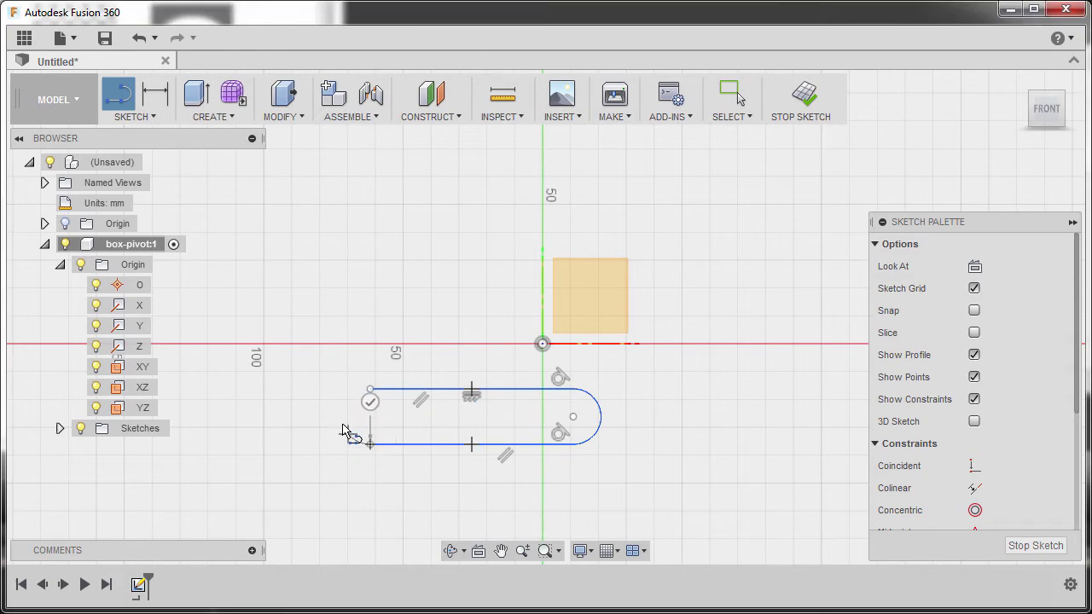
{"action": "left_click", "coordinate": [370, 391]}
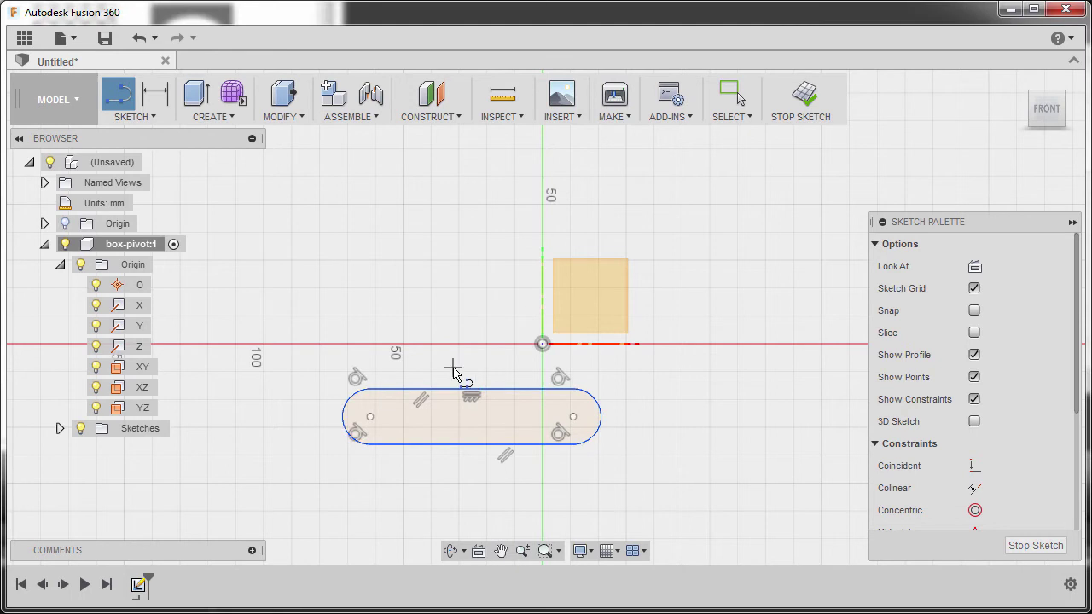
{"action": "key", "text": "Escape"}
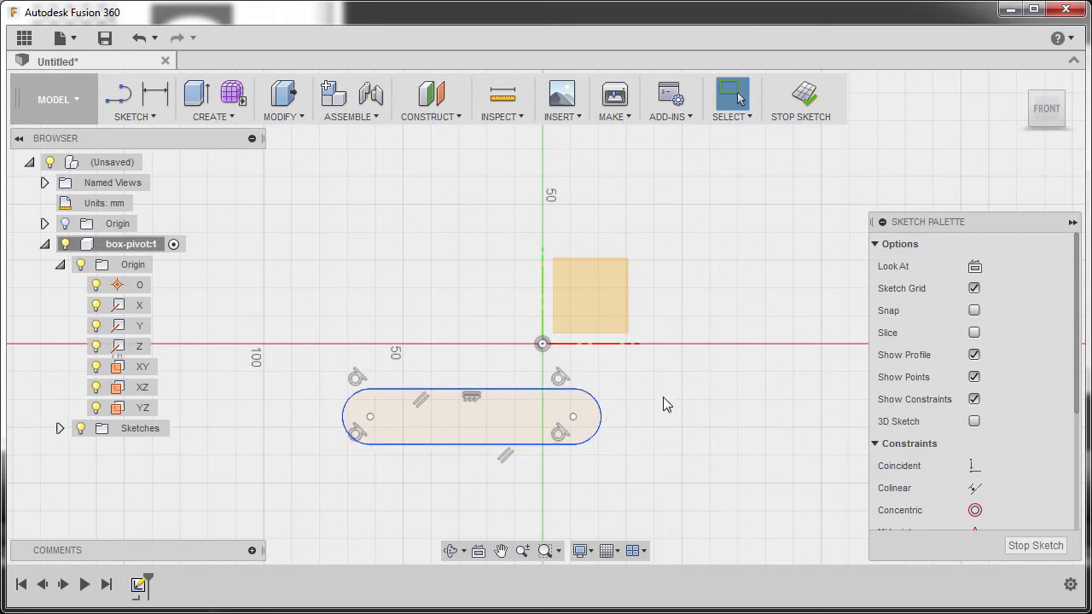
Dimension the slot's end centres 50 mm apart and its end arc at R8
{"action": "key", "text": "d"}
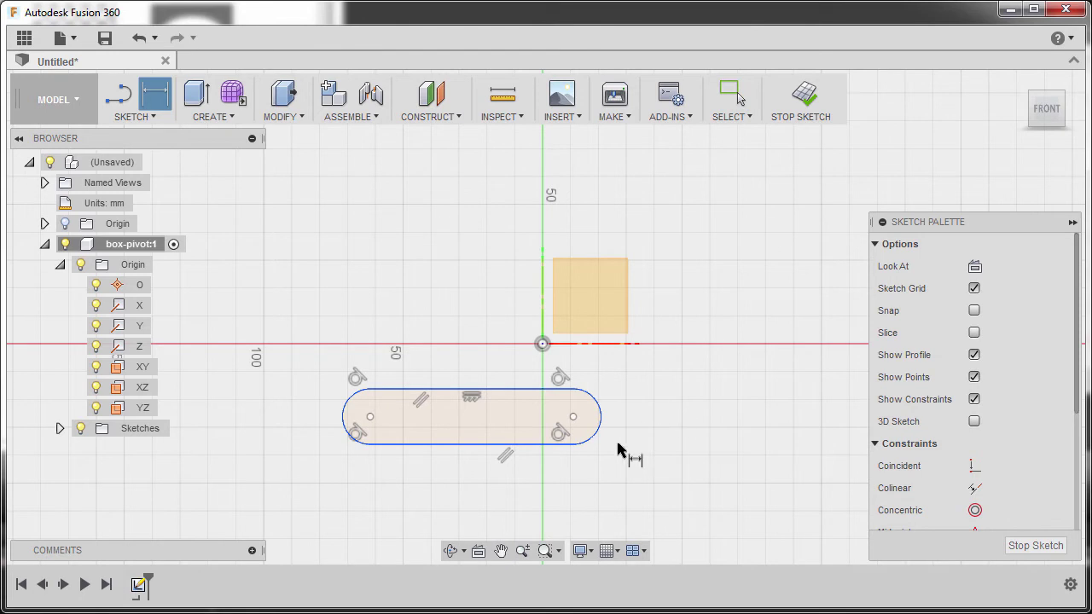
{"action": "left_click", "coordinate": [370, 417]}
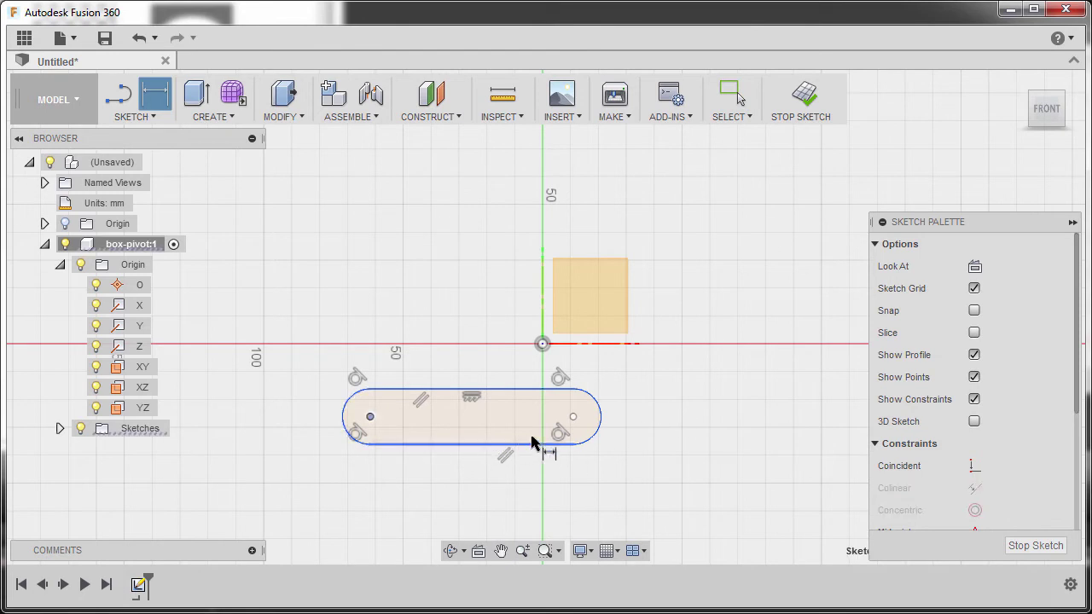
{"action": "left_click", "coordinate": [575, 418]}
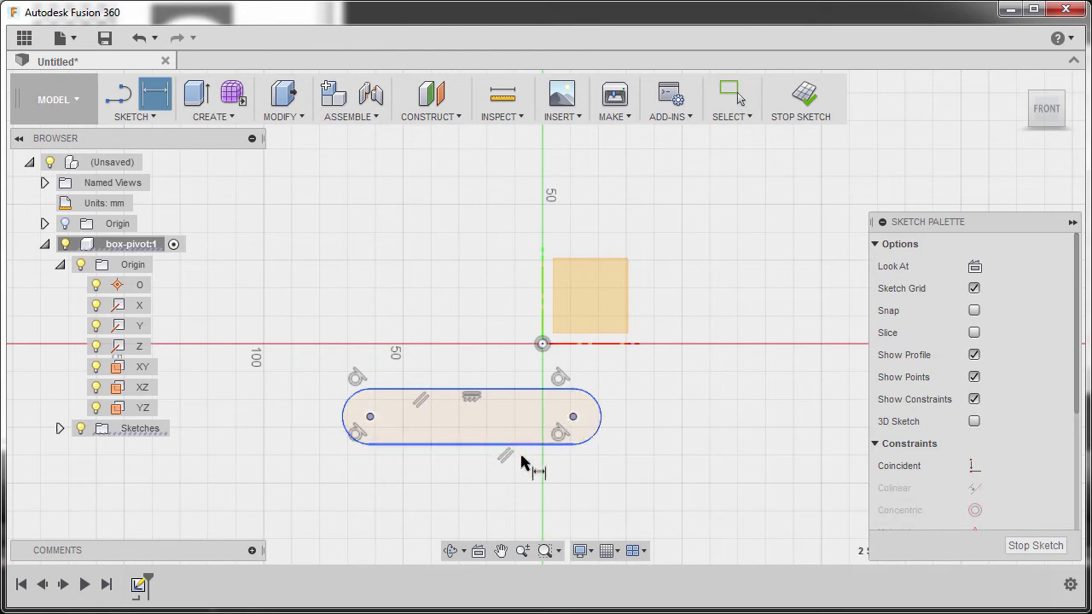
{"action": "left_click", "coordinate": [462, 493]}
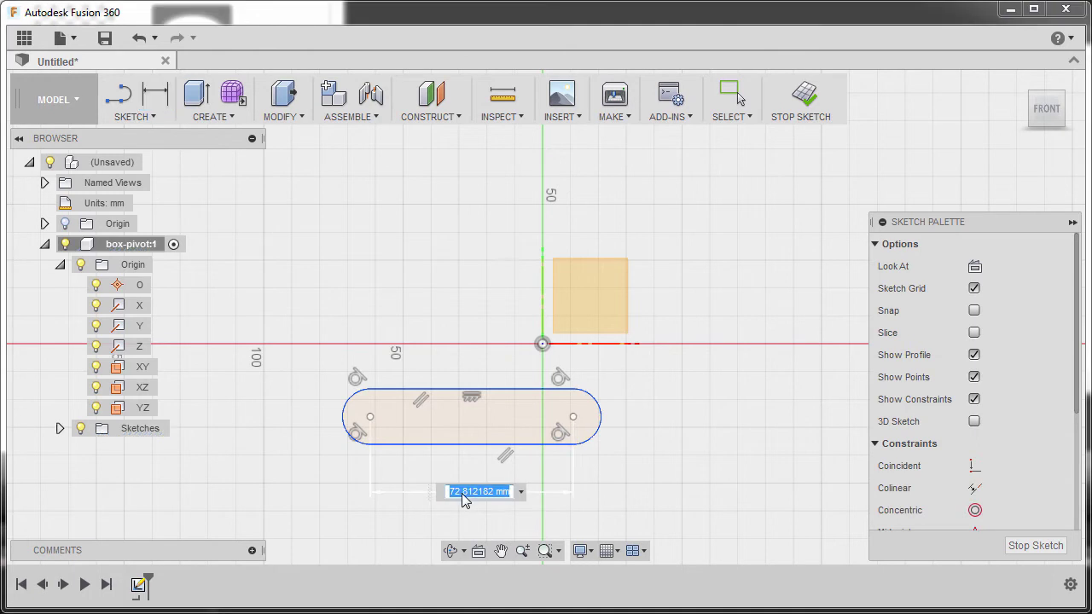
{"action": "type", "text": "5"}
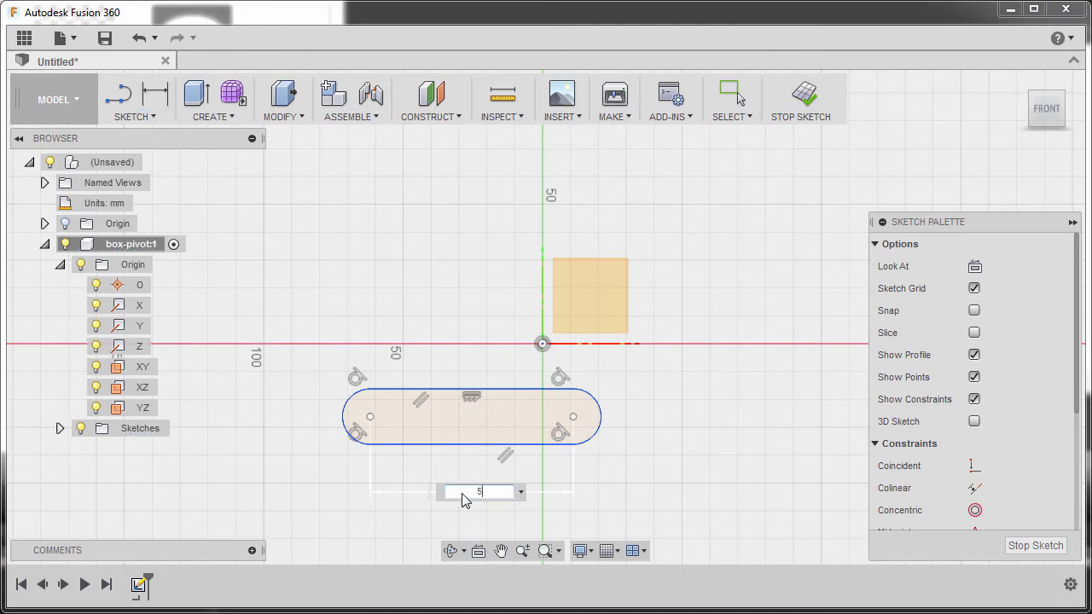
{"action": "type", "text": "0"}
{"action": "key", "text": "Return"}
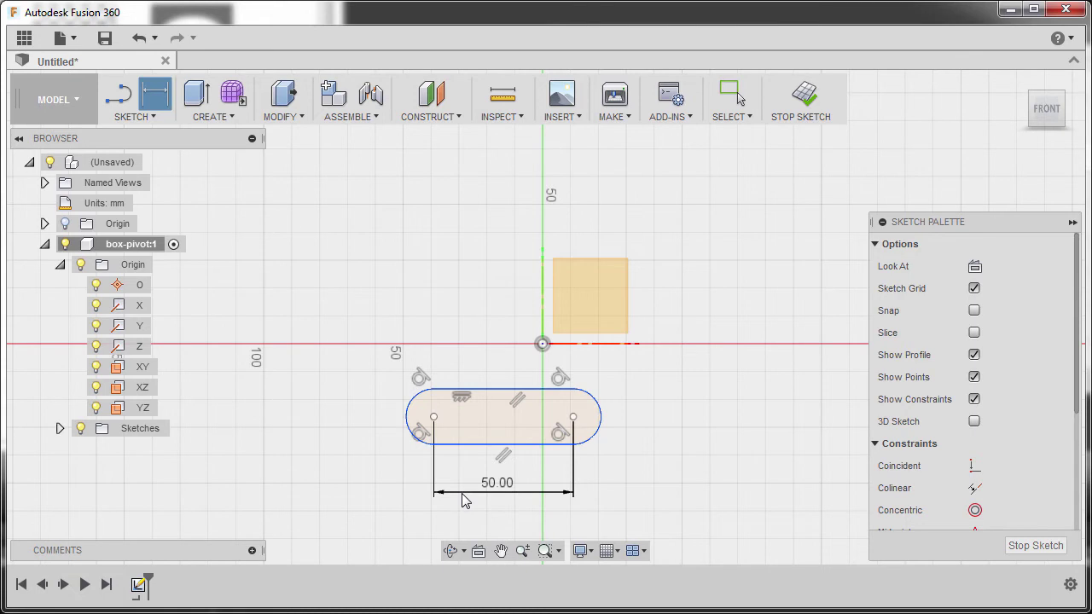
{"action": "left_click", "coordinate": [602, 411]}
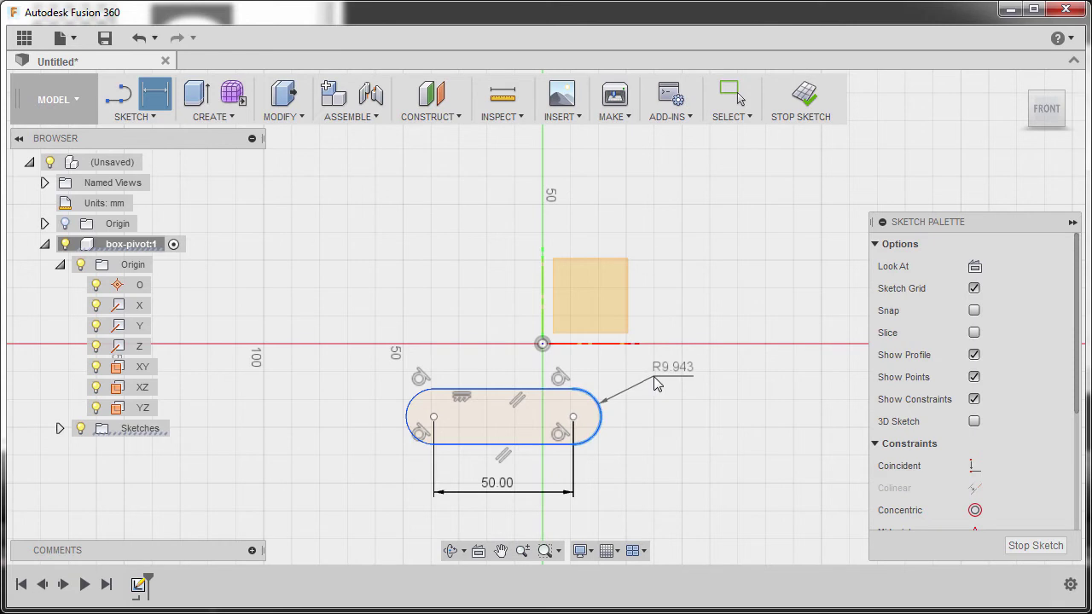
{"action": "left_click", "coordinate": [656, 383]}
{"action": "type", "text": "8"}
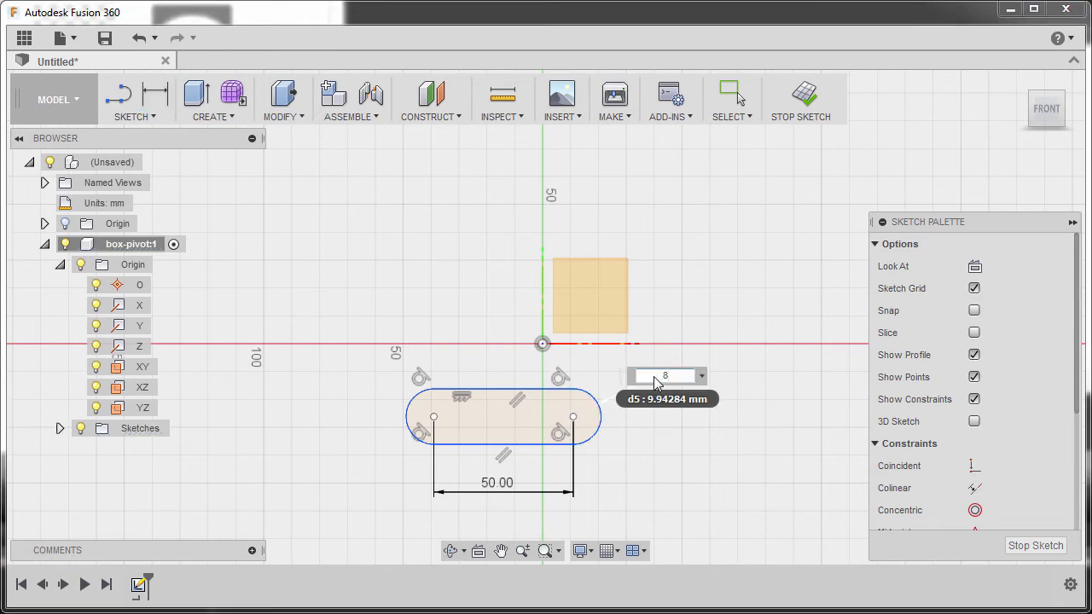
{"action": "key", "text": "Return"}
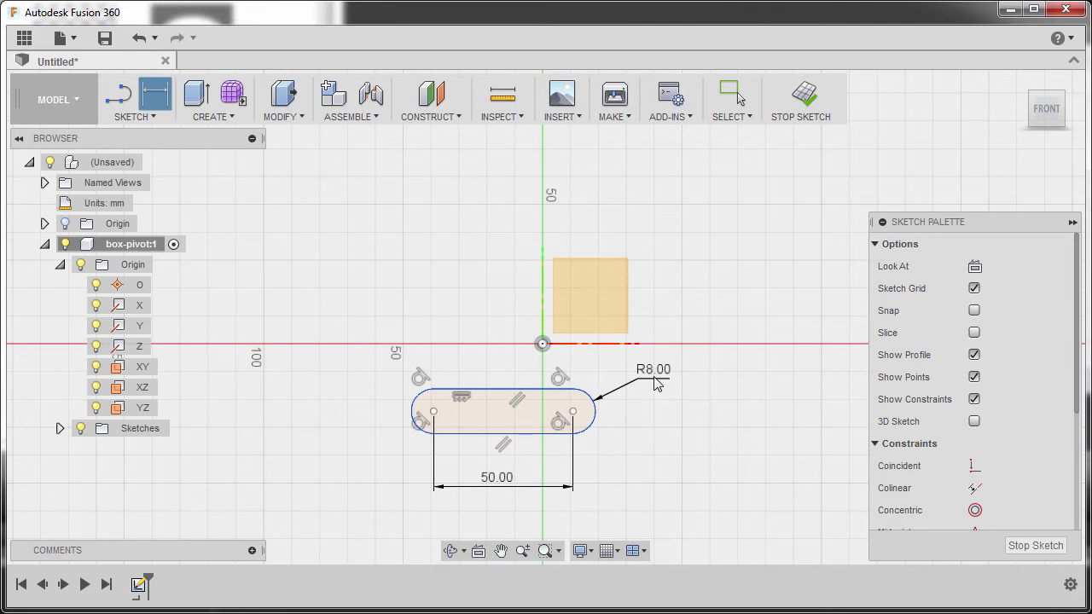
{"action": "scroll", "coordinate": [555, 402], "scroll_direction": "up", "scroll_amount": 3}
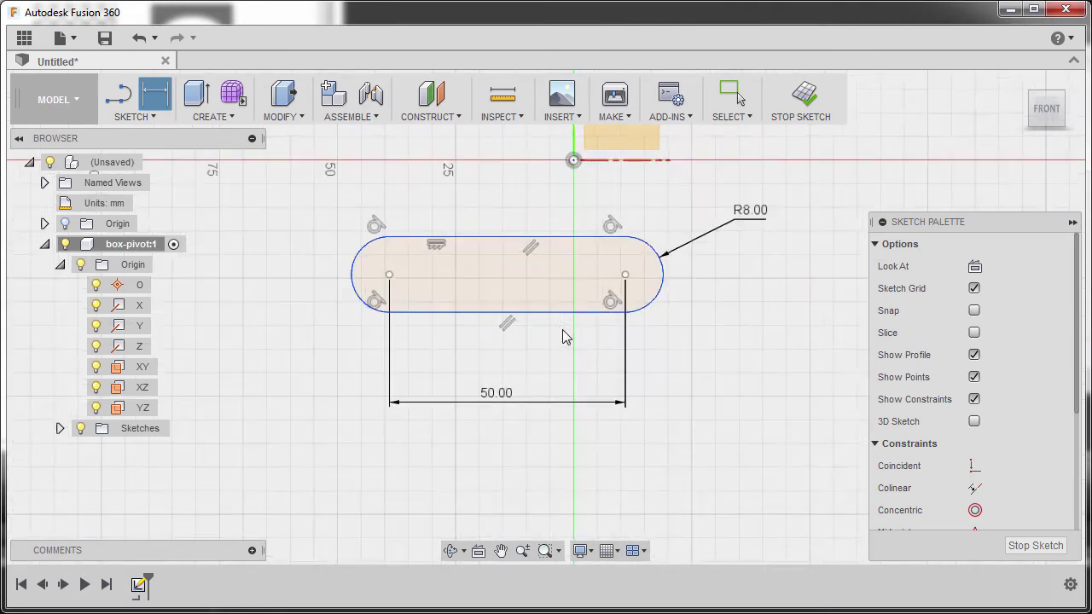
Draw hole circles on the slot end centres: 8 mm right, 10 mm left
{"action": "key", "text": "c"}
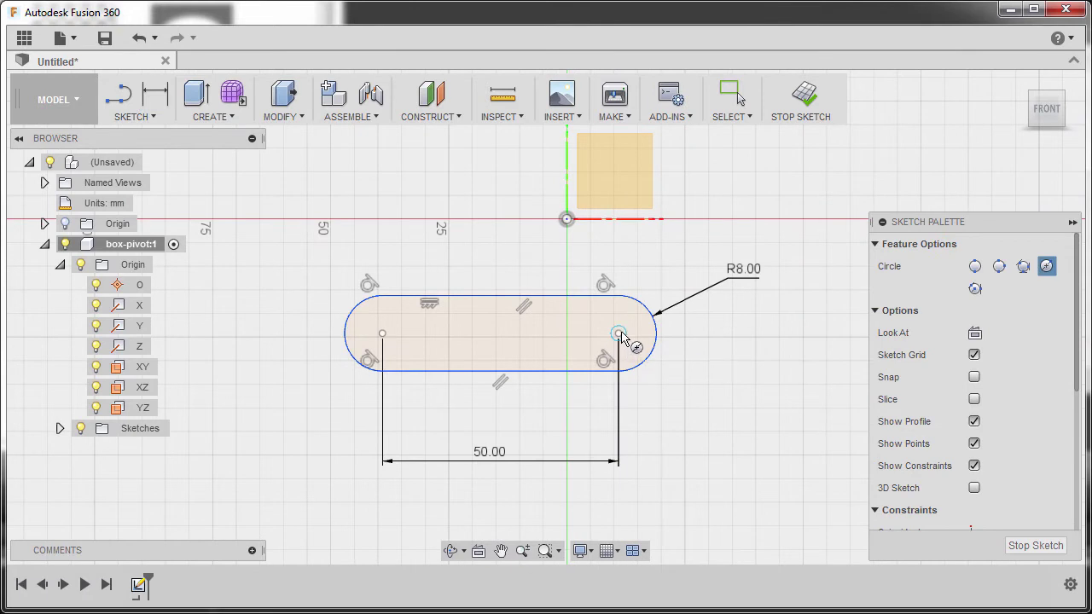
{"action": "left_click", "coordinate": [618, 333]}
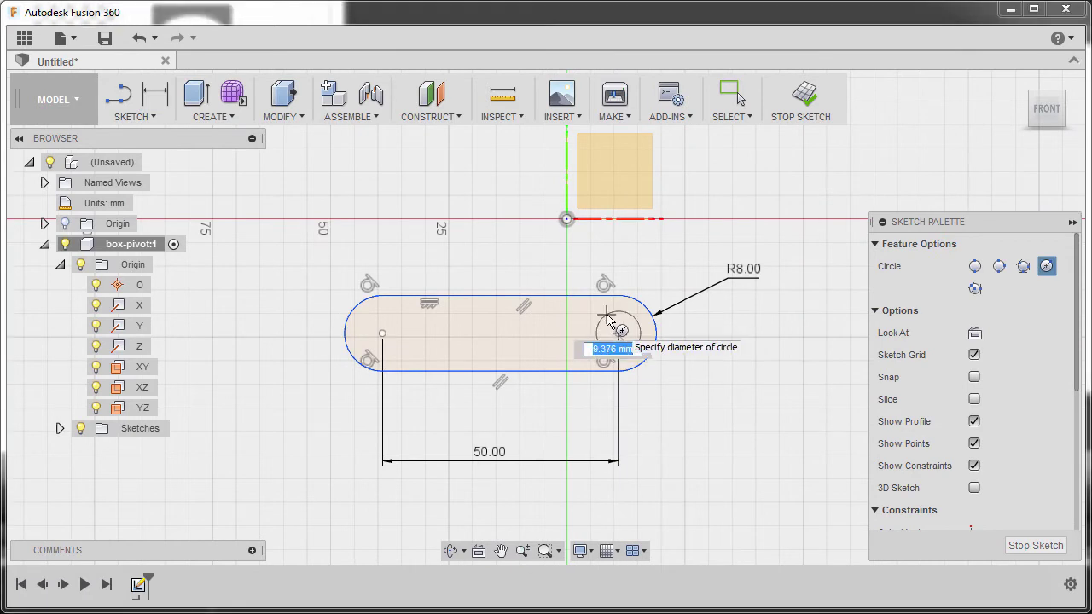
{"action": "type", "text": "8"}
{"action": "key", "text": "Return"}
{"action": "key", "text": "Escape"}
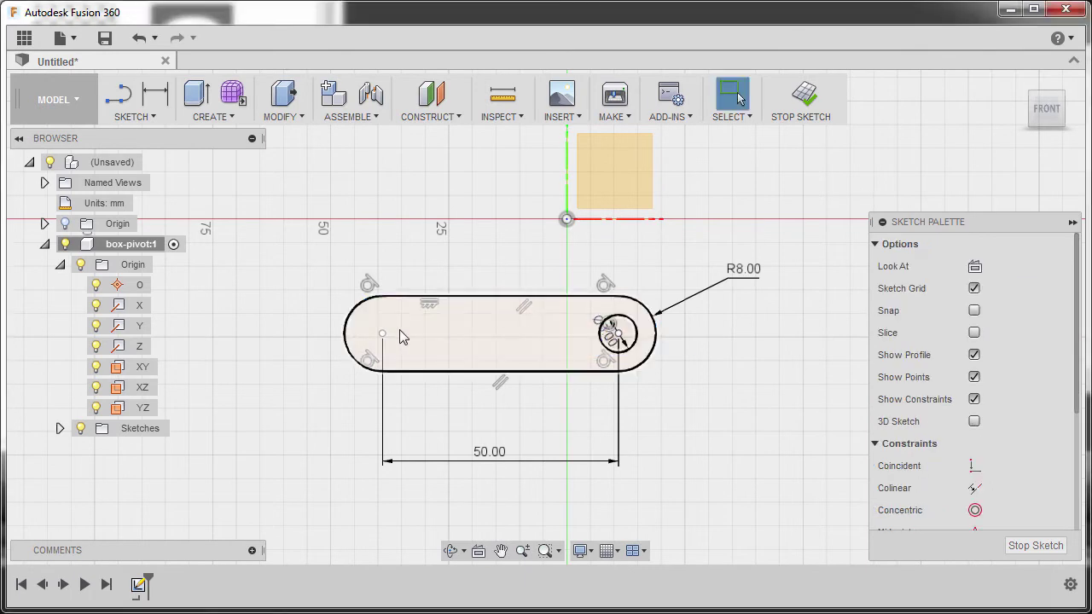
{"action": "key", "text": "c"}
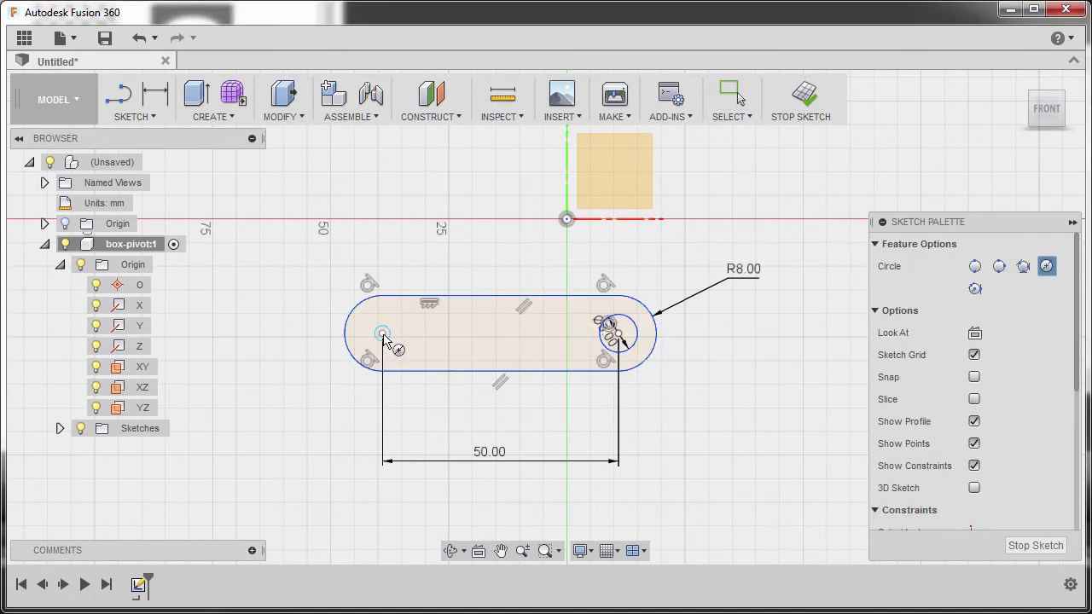
{"action": "left_click", "coordinate": [382, 333]}
{"action": "type", "text": "10"}
{"action": "key", "text": "Return"}
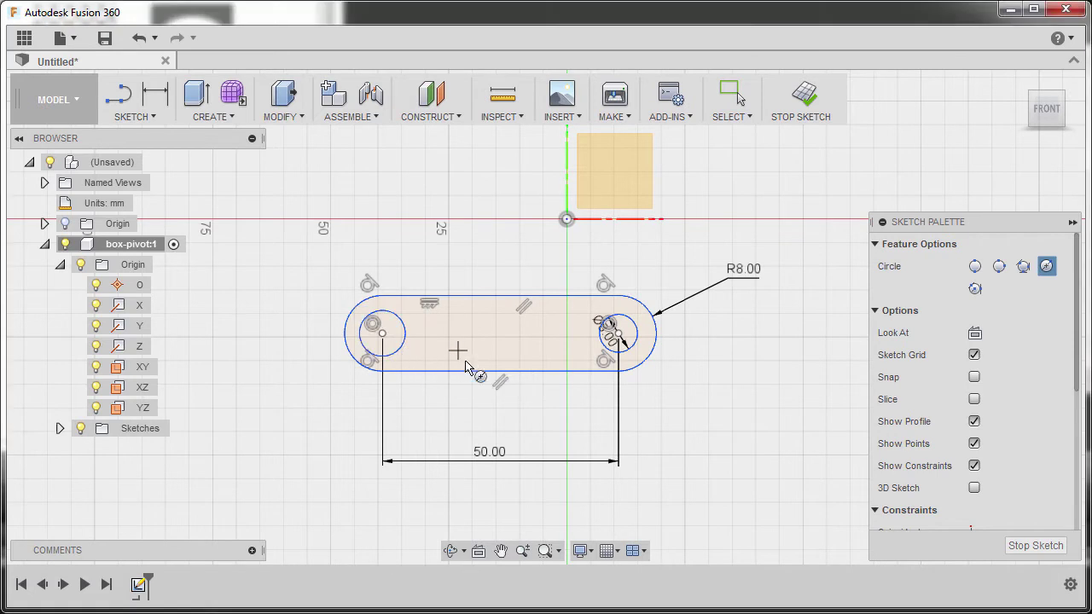
{"action": "key", "text": "Escape"}
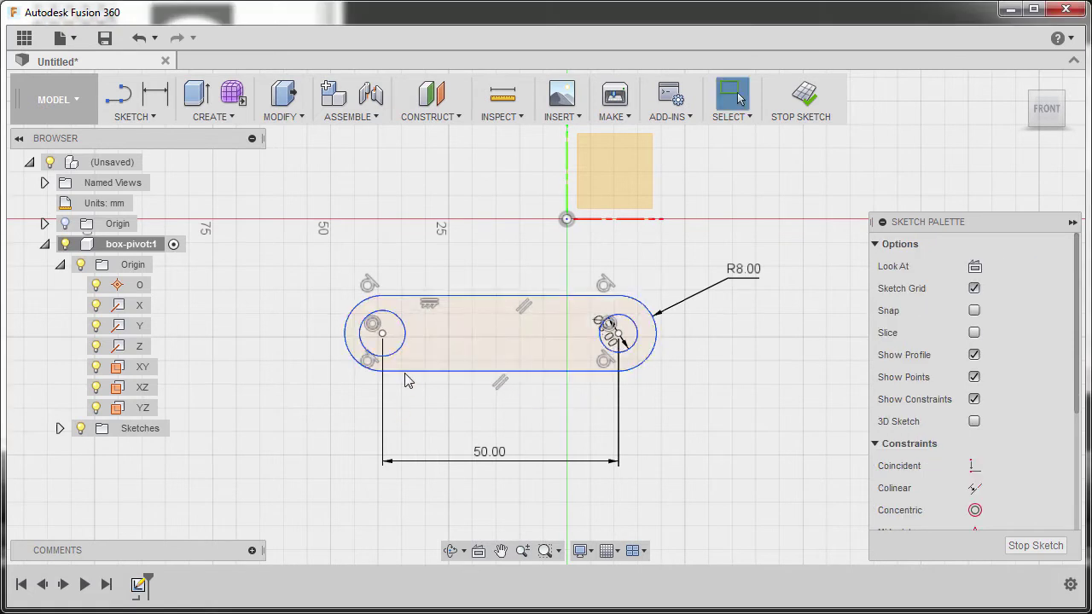
Apply an Equal constraint to both hole circles so they share one diameter
{"action": "left_click", "coordinate": [402, 355]}
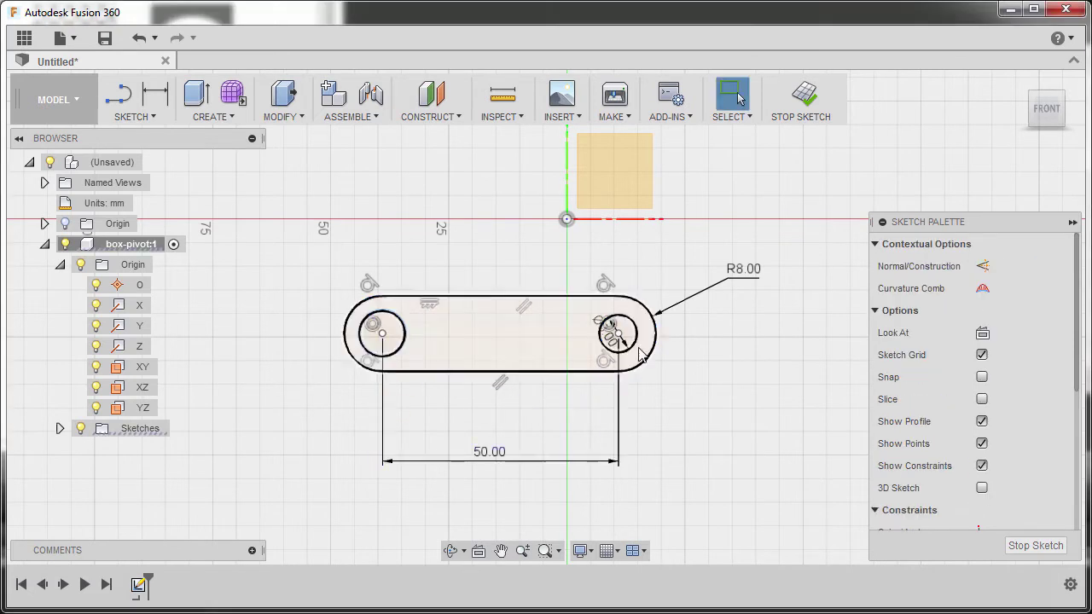
{"action": "right_click", "coordinate": [514, 341]}
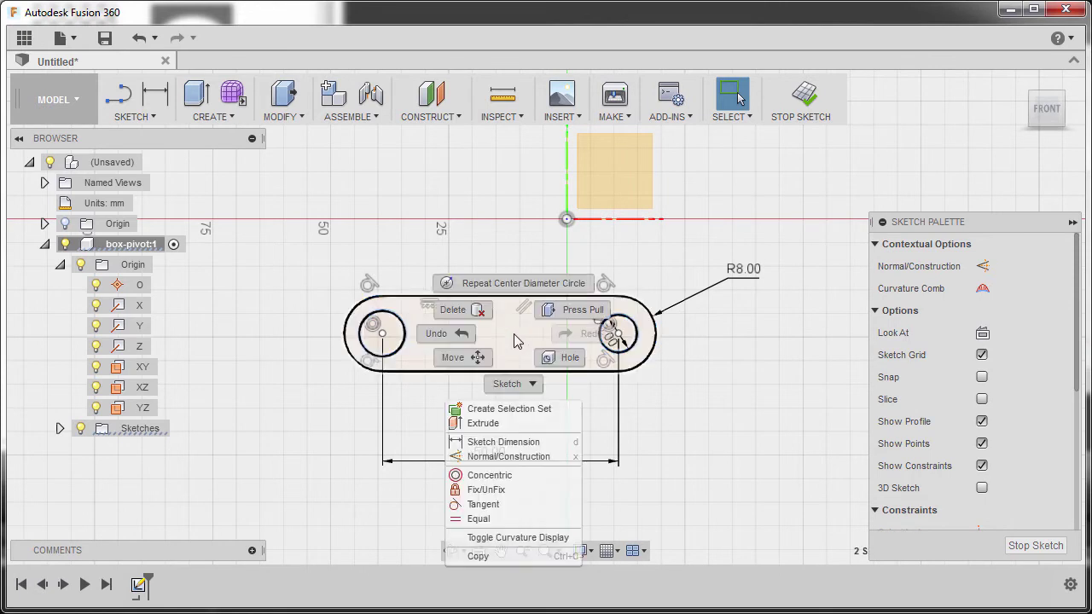
{"action": "left_click", "coordinate": [511, 519]}
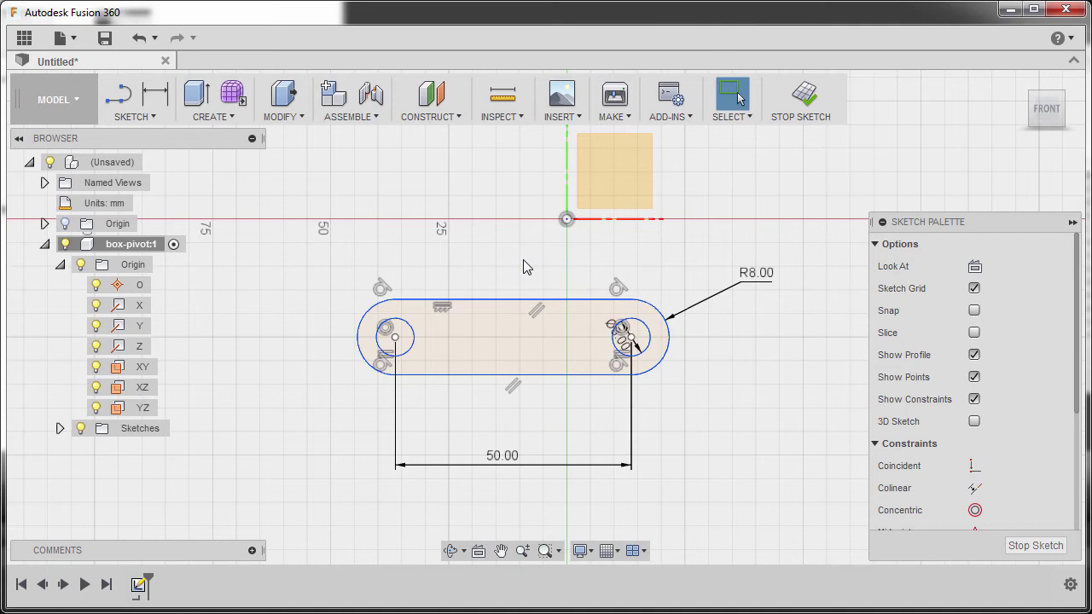
{"action": "key", "text": "l"}
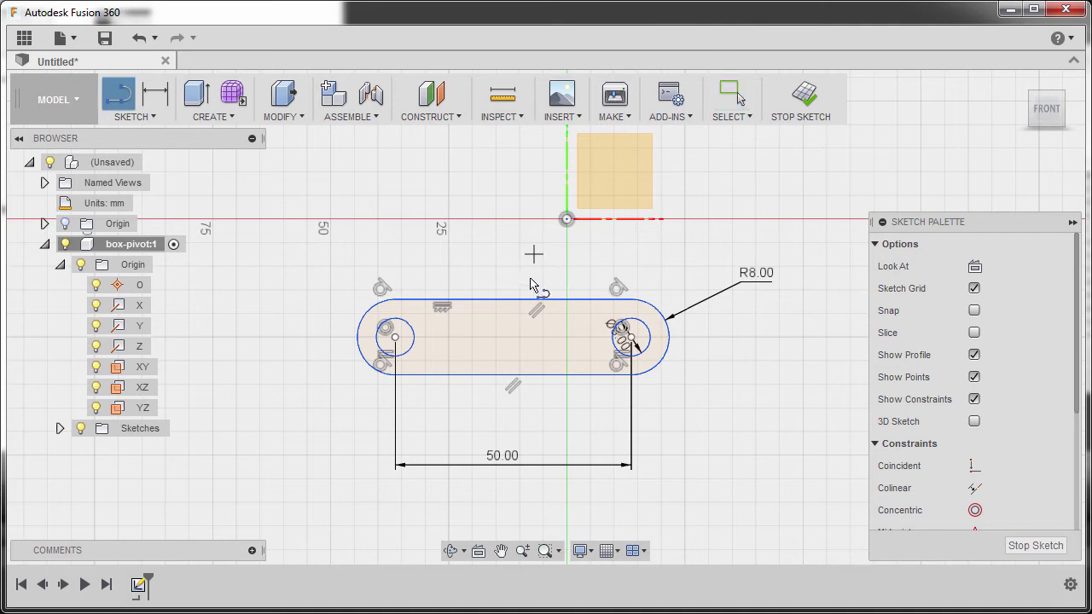
Draw a construction line joining the left and right hole centres
{"action": "left_click", "coordinate": [395, 340]}
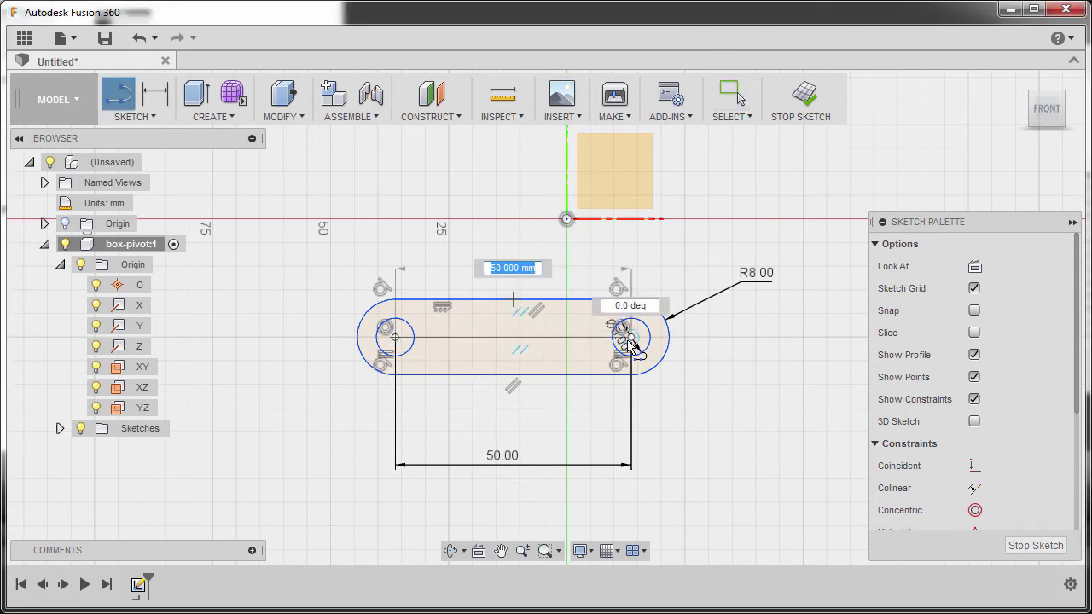
{"action": "left_click", "coordinate": [629, 339]}
{"action": "key", "text": "Escape"}
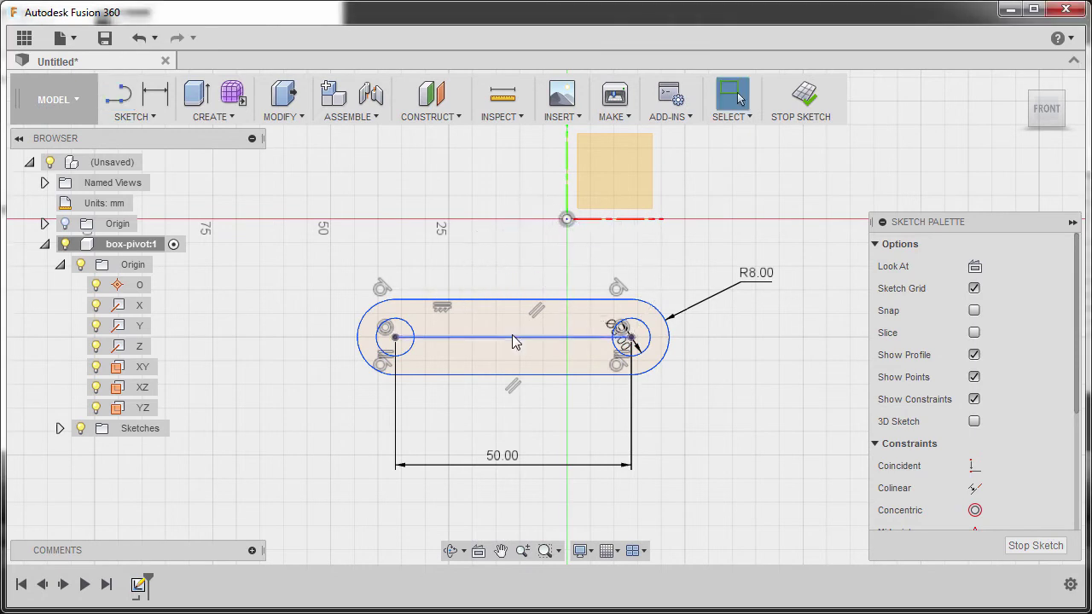
{"action": "left_click", "coordinate": [513, 338]}
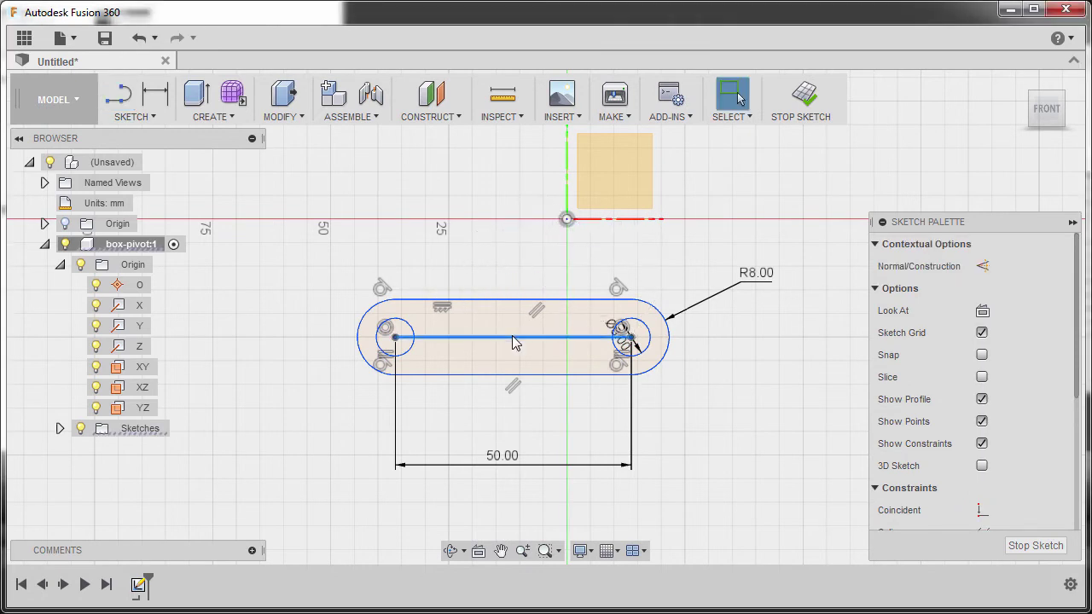
{"action": "key", "text": "x"}
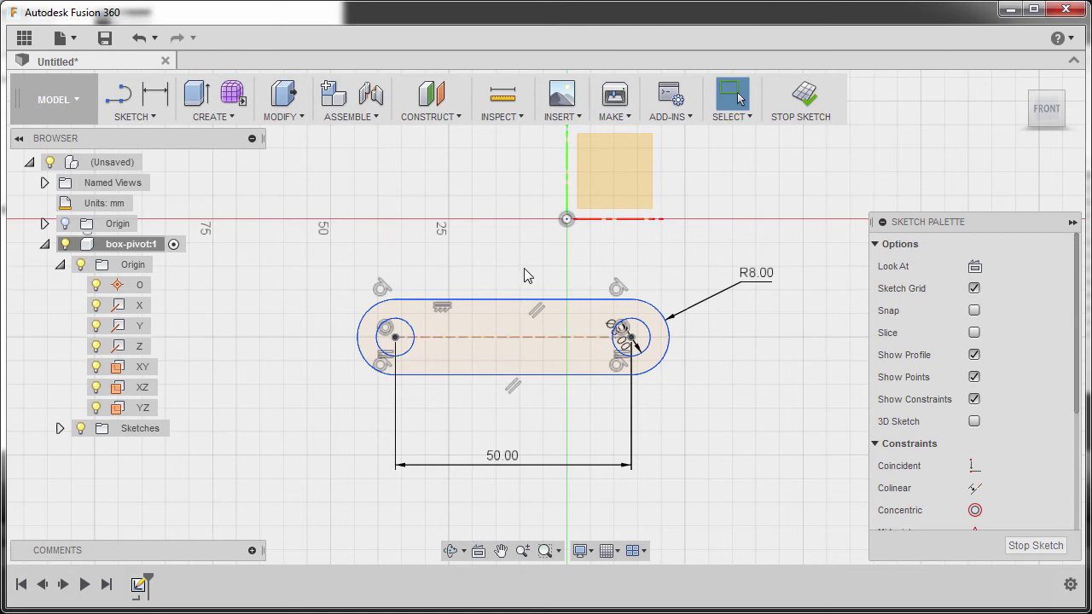
Constrain the construction line's midpoint to the origin and check the slot stays fixed
{"action": "left_click", "coordinate": [518, 335]}
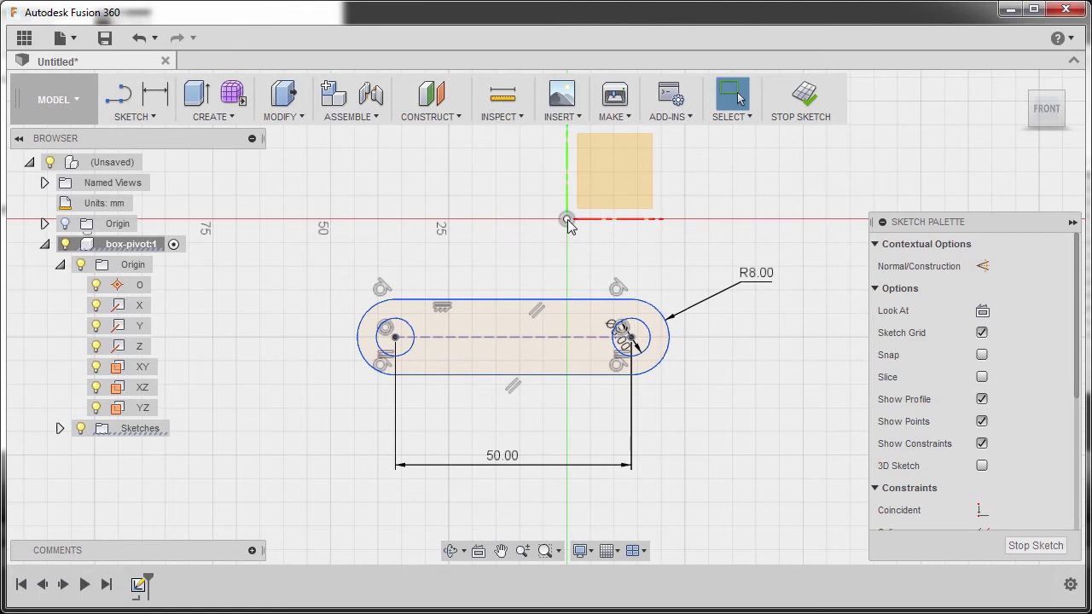
{"action": "right_click", "coordinate": [562, 262]}
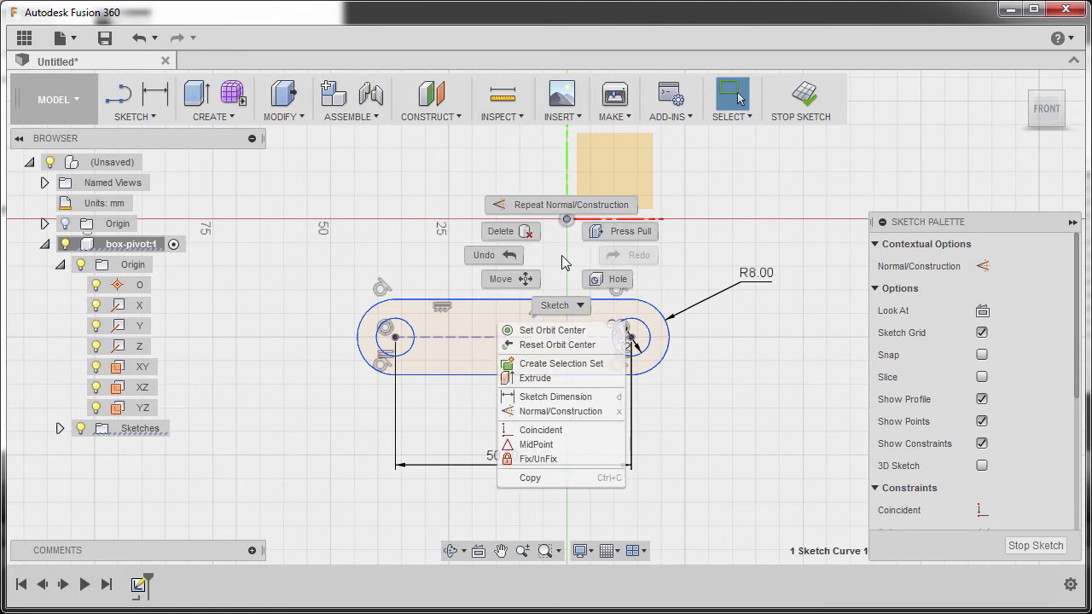
{"action": "left_click", "coordinate": [551, 449]}
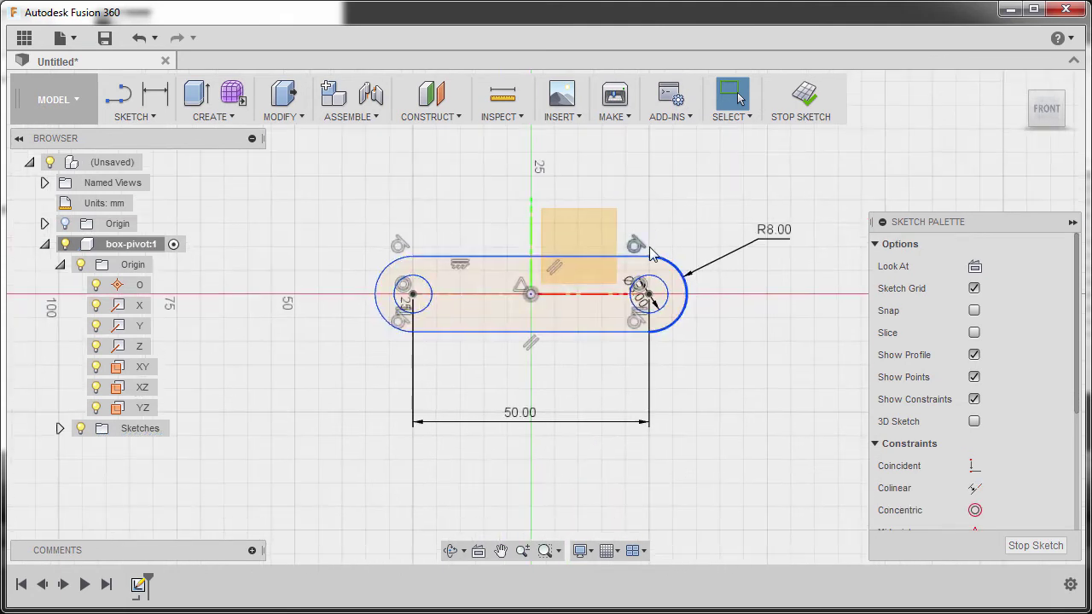
{"action": "left_click", "coordinate": [654, 269]}
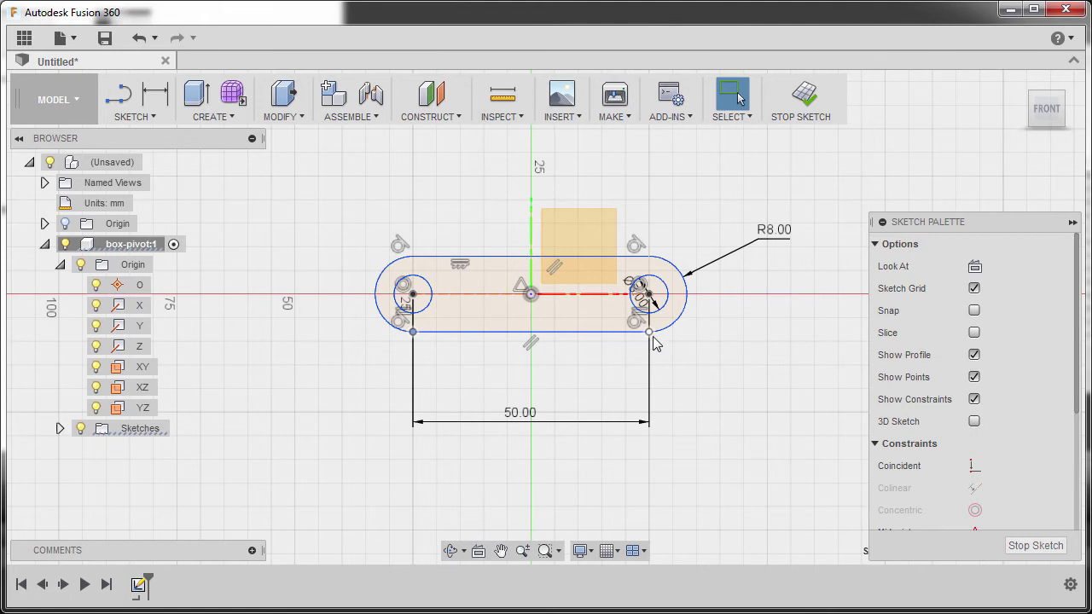
{"action": "left_click_drag", "start_coordinate": [651, 394], "coordinate": [512, 188]}
{"action": "left_click", "coordinate": [512, 188]}
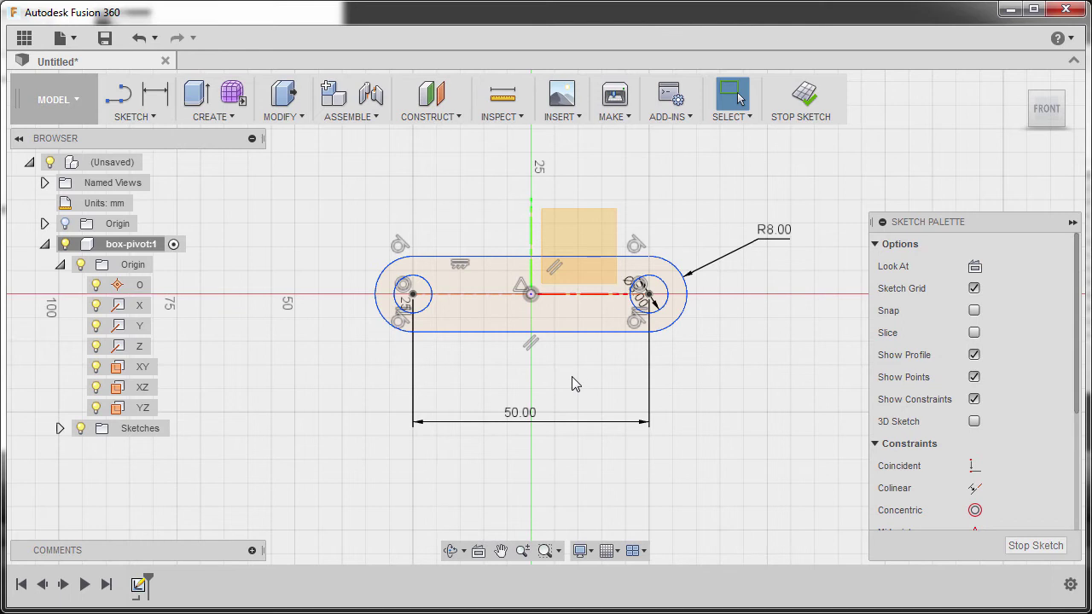
{"action": "left_click", "coordinate": [664, 335]}
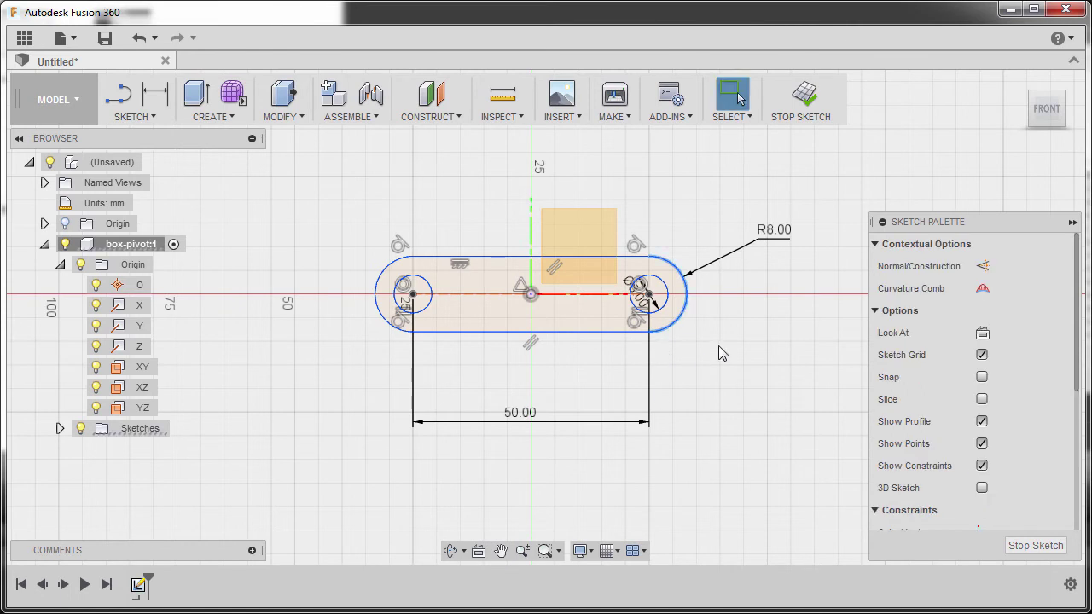
{"action": "left_click", "coordinate": [717, 346]}
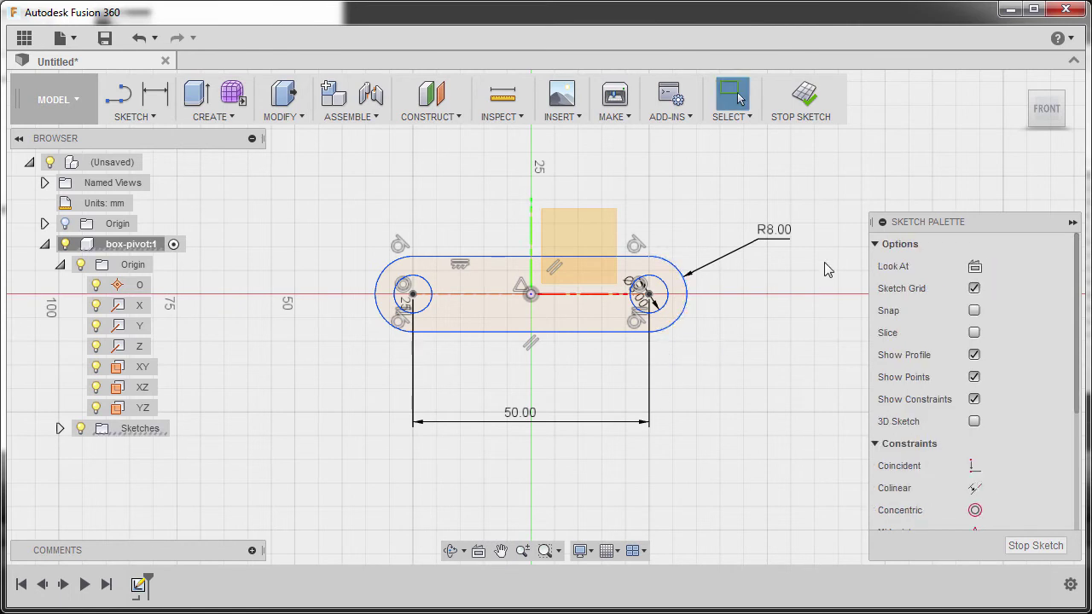
Enable the Preview option 'Color sketch geometry based on constraint status', declining the sign-up
{"action": "left_click", "coordinate": [998, 38]}
{"action": "left_click", "coordinate": [1021, 81]}
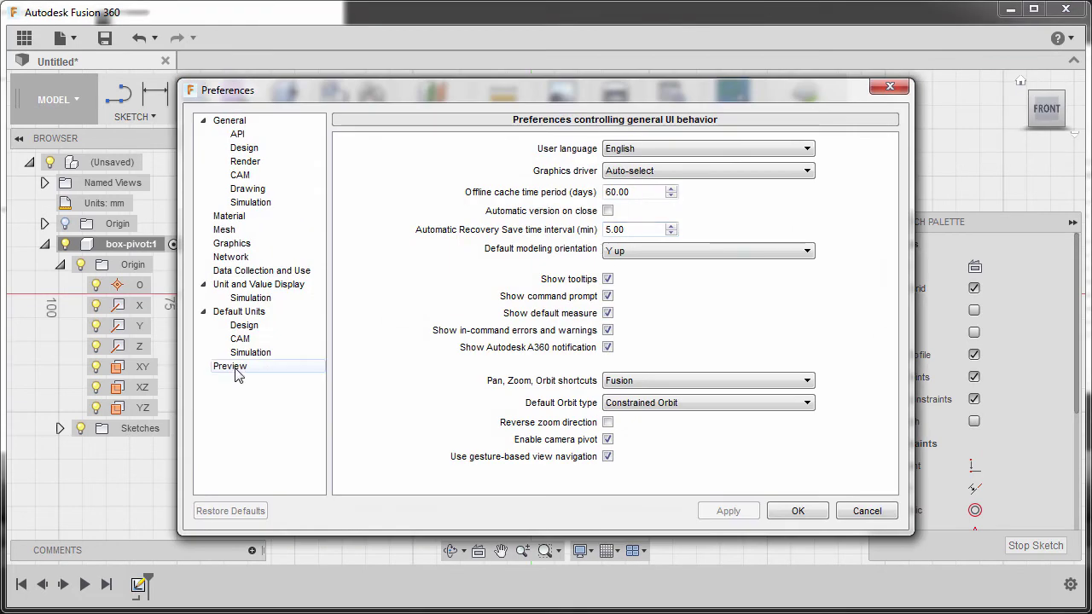
{"action": "left_click", "coordinate": [231, 367]}
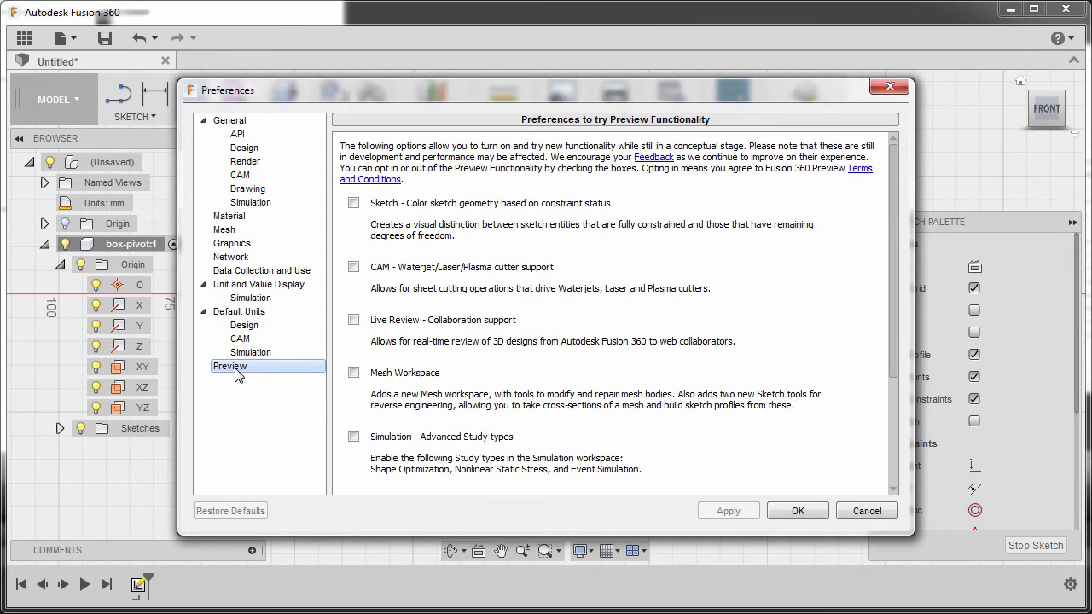
{"action": "left_click", "coordinate": [354, 205]}
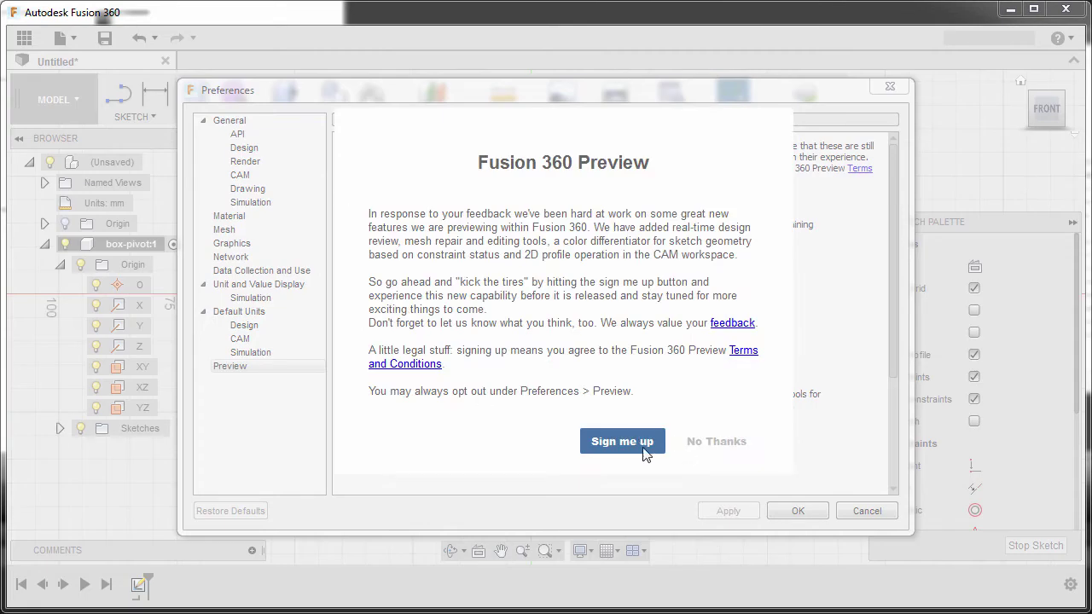
{"action": "left_click", "coordinate": [716, 441]}
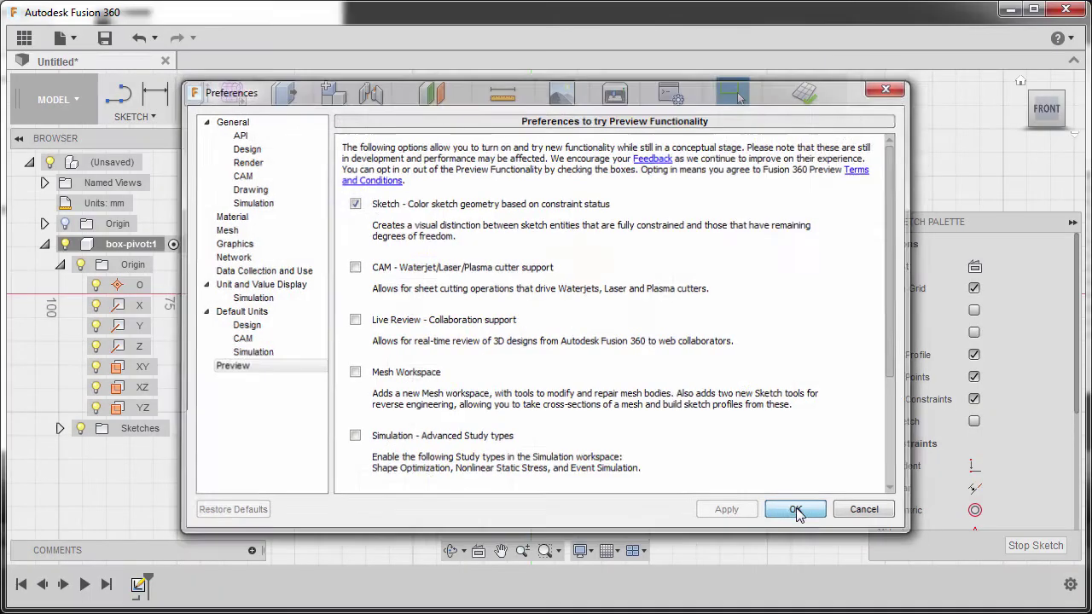
{"action": "left_click", "coordinate": [799, 510]}
Extrude the slot profile symmetrically, whole length 6 mm, into a solid body
{"action": "key", "text": "e"}
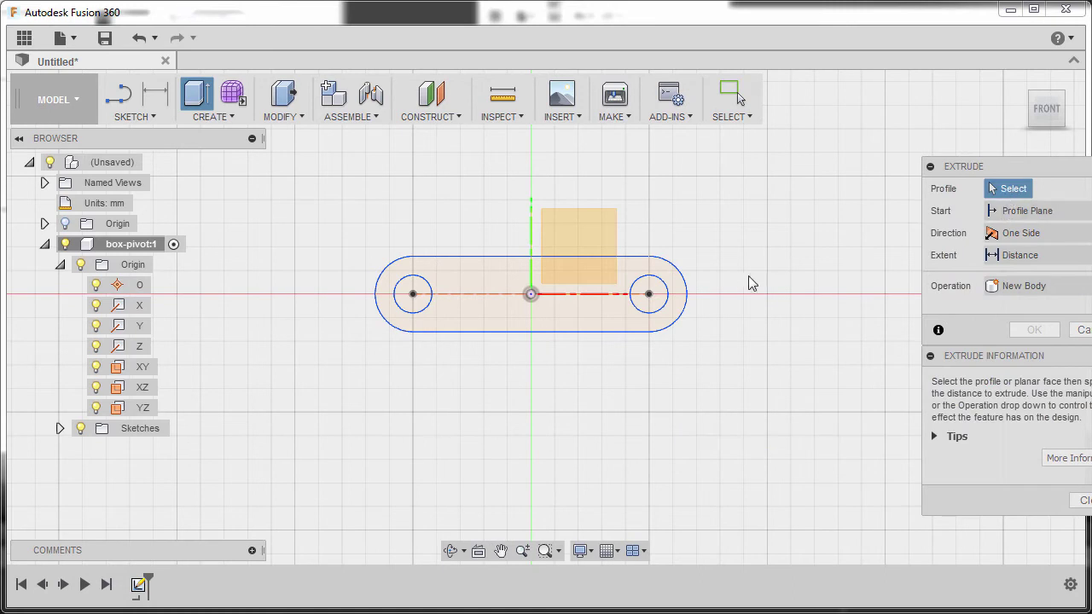
{"action": "left_click", "coordinate": [605, 320]}
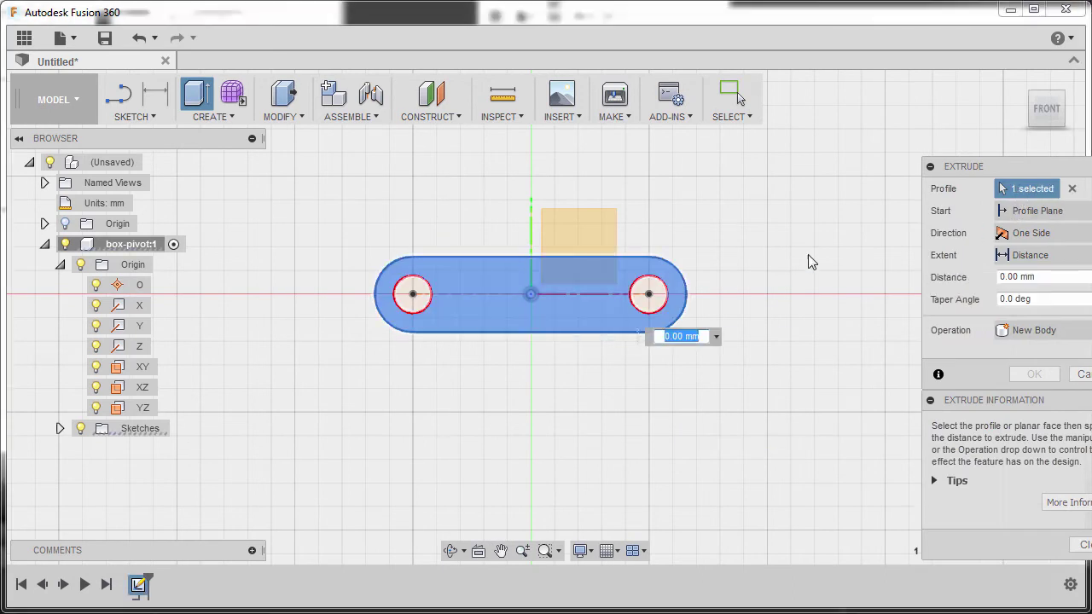
{"action": "left_click", "coordinate": [1020, 82]}
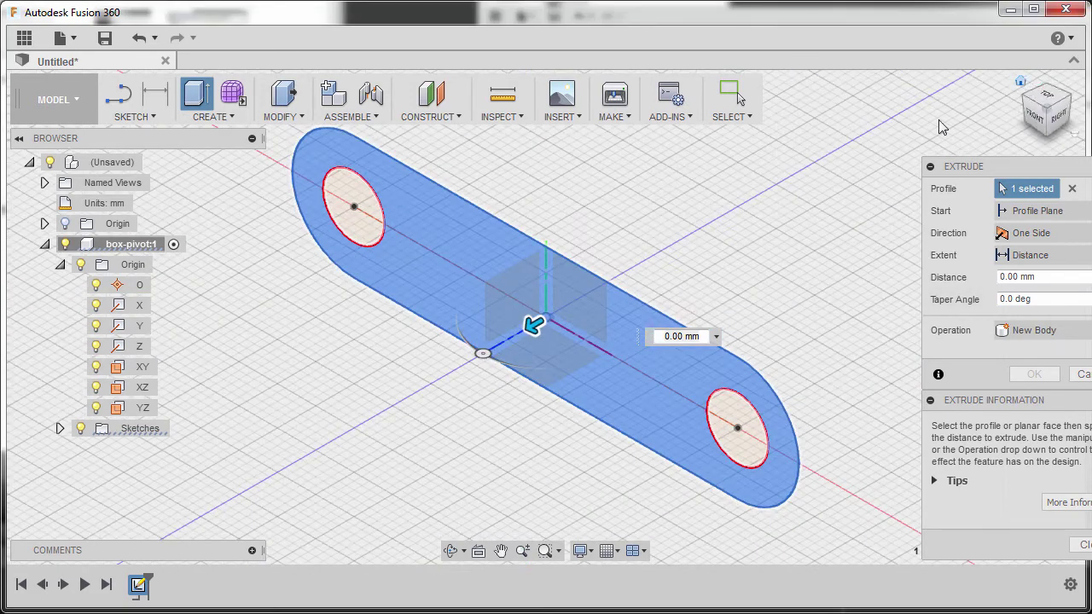
{"action": "left_click", "coordinate": [1044, 238]}
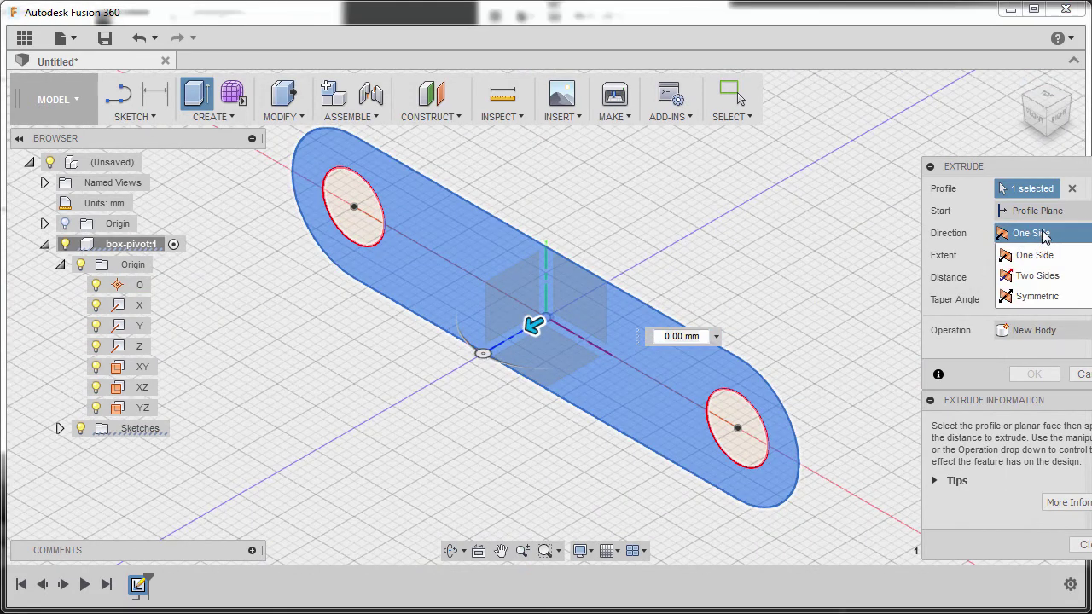
{"action": "left_click", "coordinate": [1036, 296]}
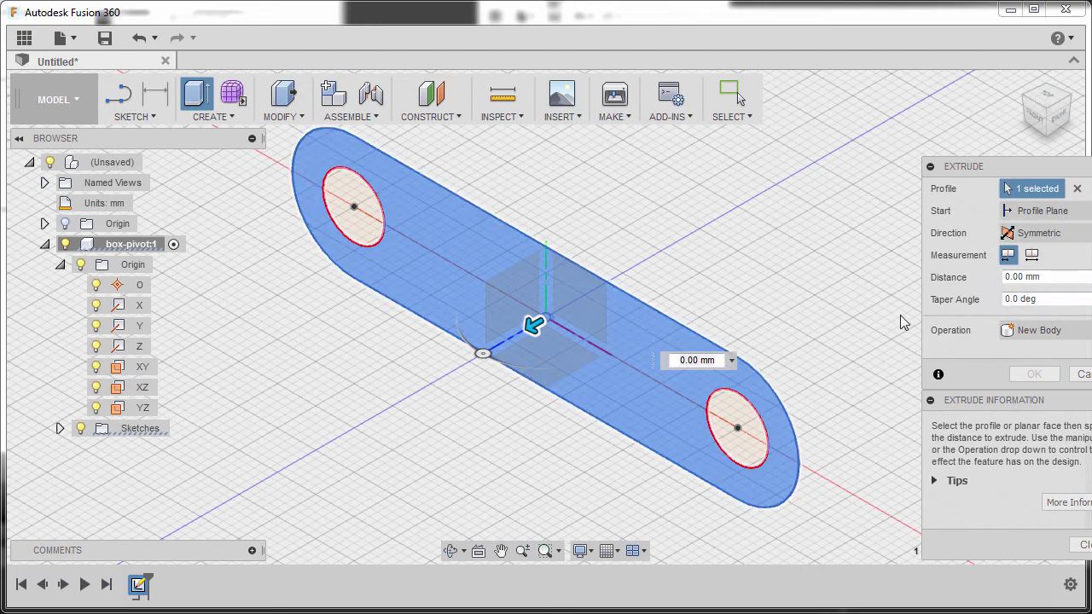
{"action": "left_click", "coordinate": [1032, 255]}
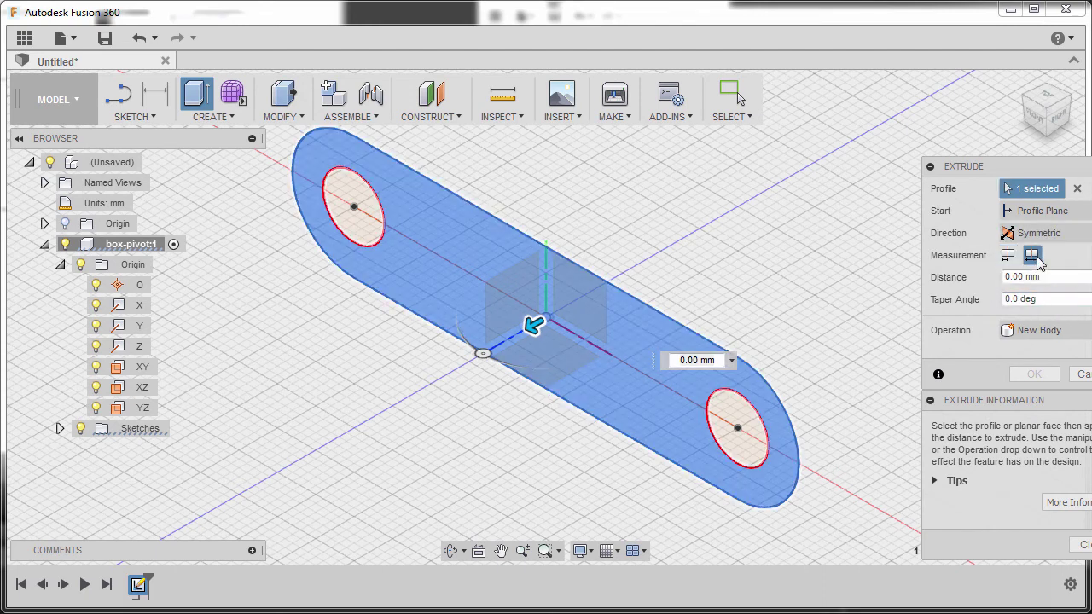
{"action": "left_click", "coordinate": [1063, 275]}
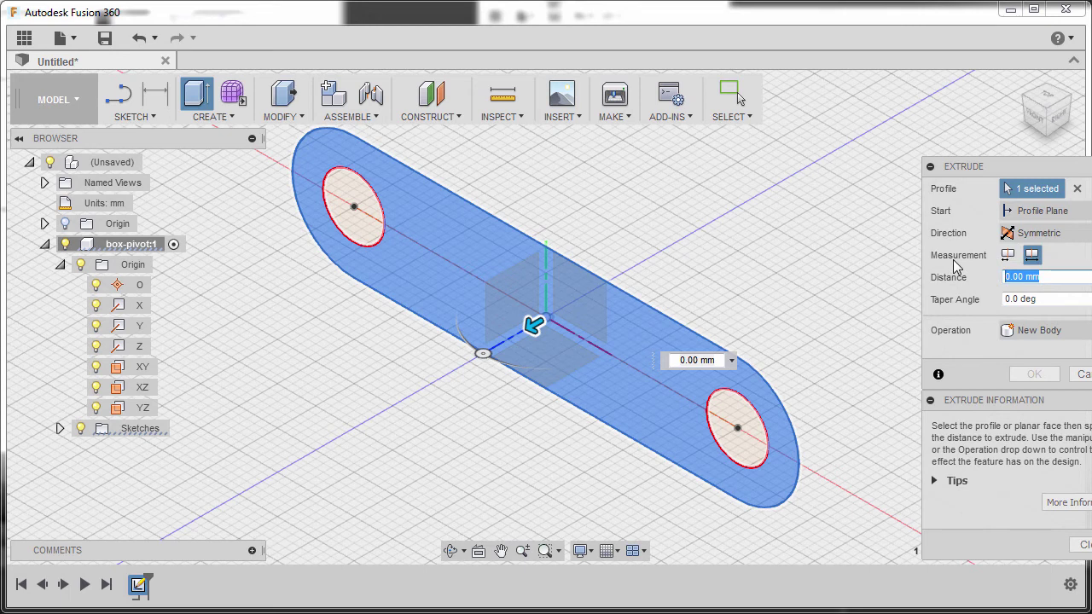
{"action": "type", "text": "6"}
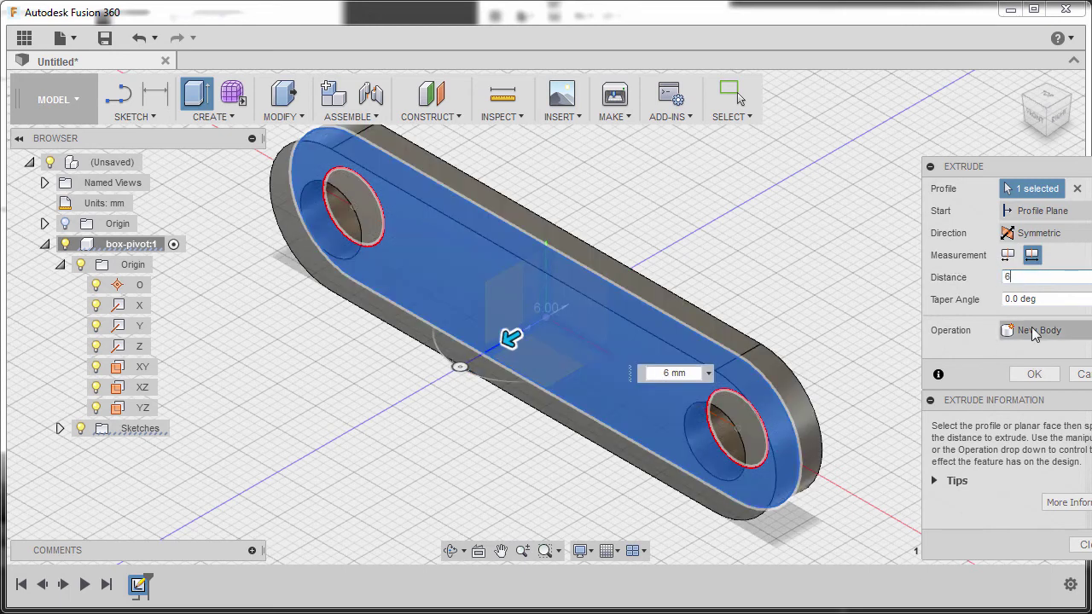
{"action": "left_click", "coordinate": [1034, 374]}
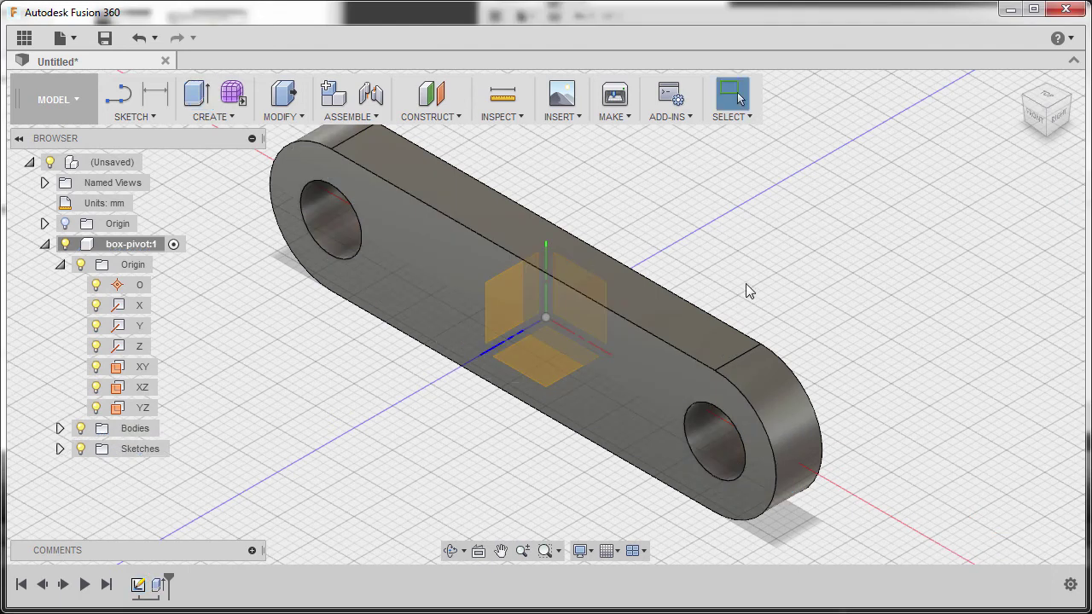
Start a new sketch on the YZ origin plane
{"action": "left_click", "coordinate": [510, 305]}
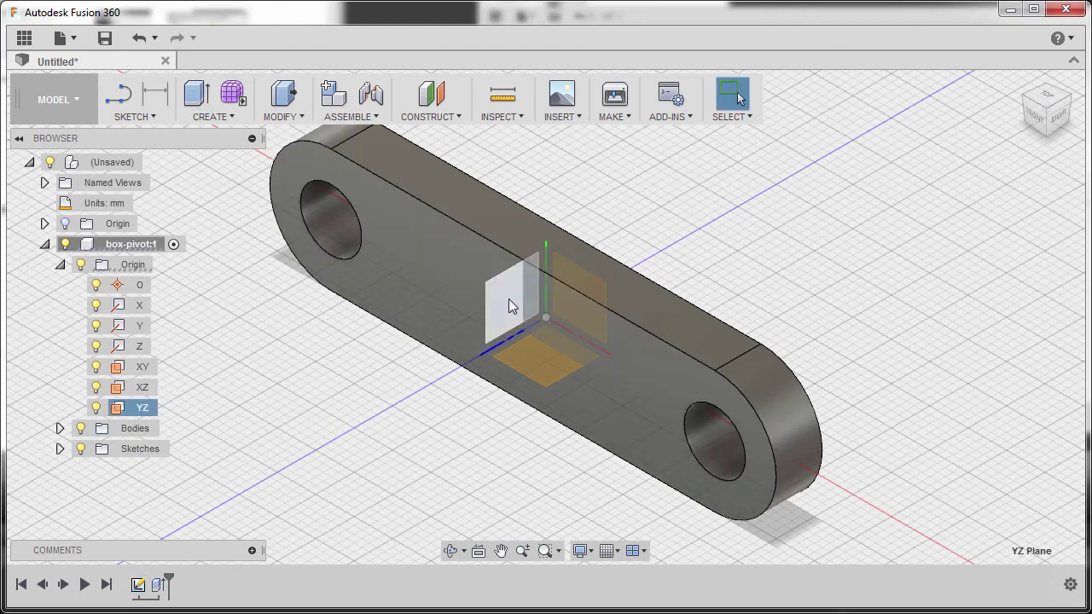
{"action": "right_click", "coordinate": [510, 304]}
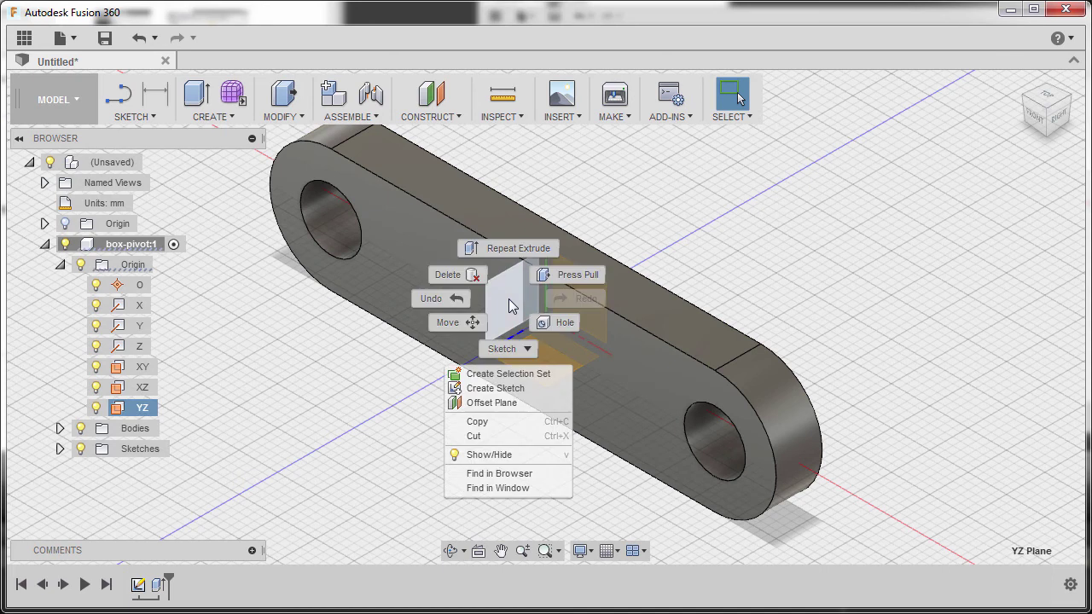
{"action": "left_click", "coordinate": [492, 388]}
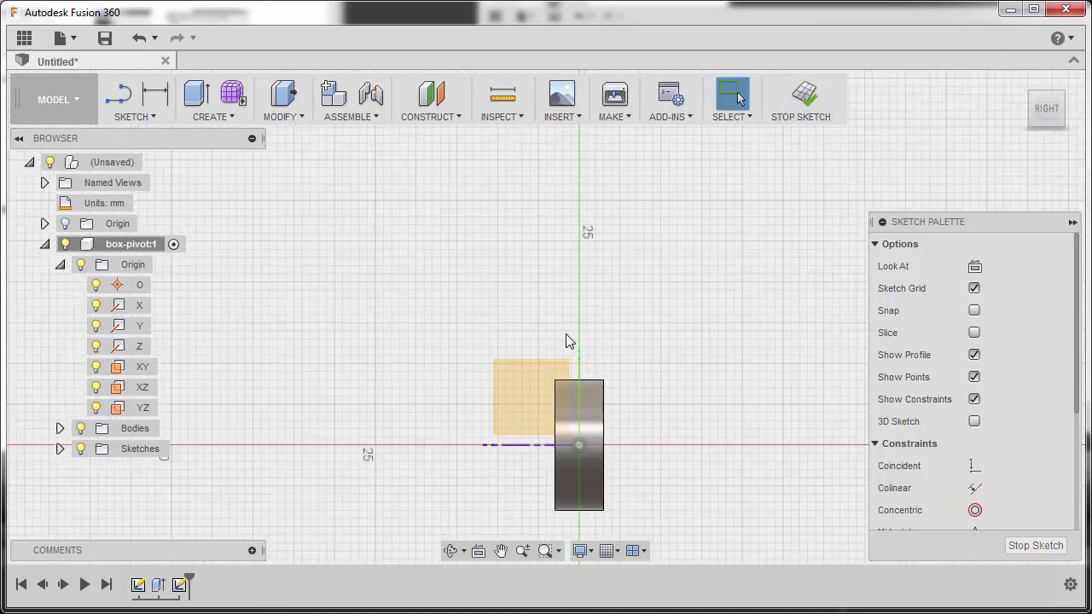
Draw an open U outline: left line down, rounded corners, flat bottom, right line up
{"action": "key", "text": "l"}
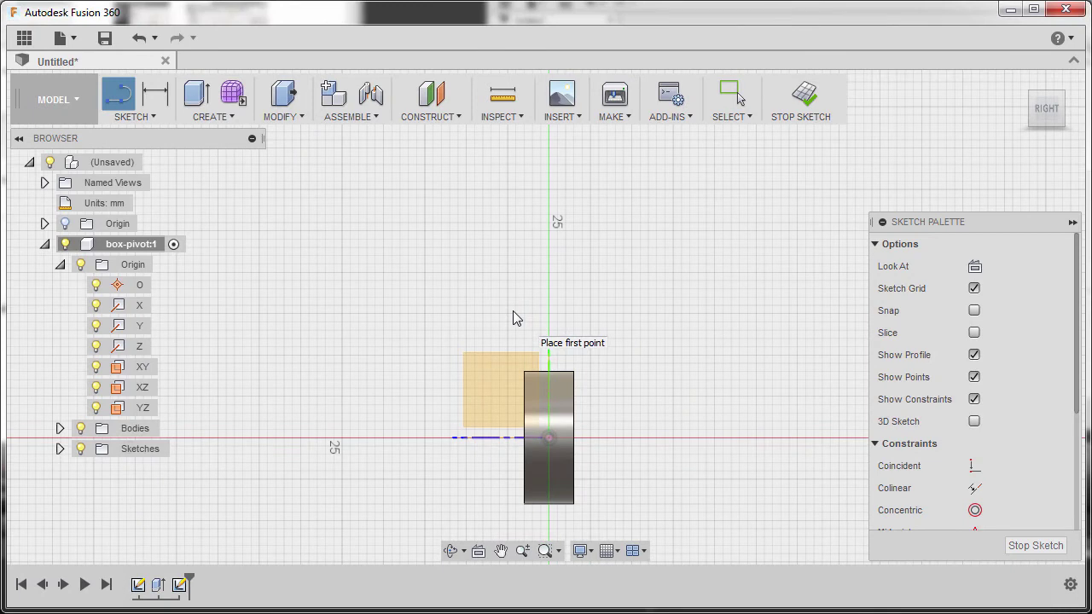
{"action": "left_click", "coordinate": [434, 173]}
{"action": "left_click", "coordinate": [434, 296]}
{"action": "left_click_drag", "start_coordinate": [432, 314], "coordinate": [454, 321]}
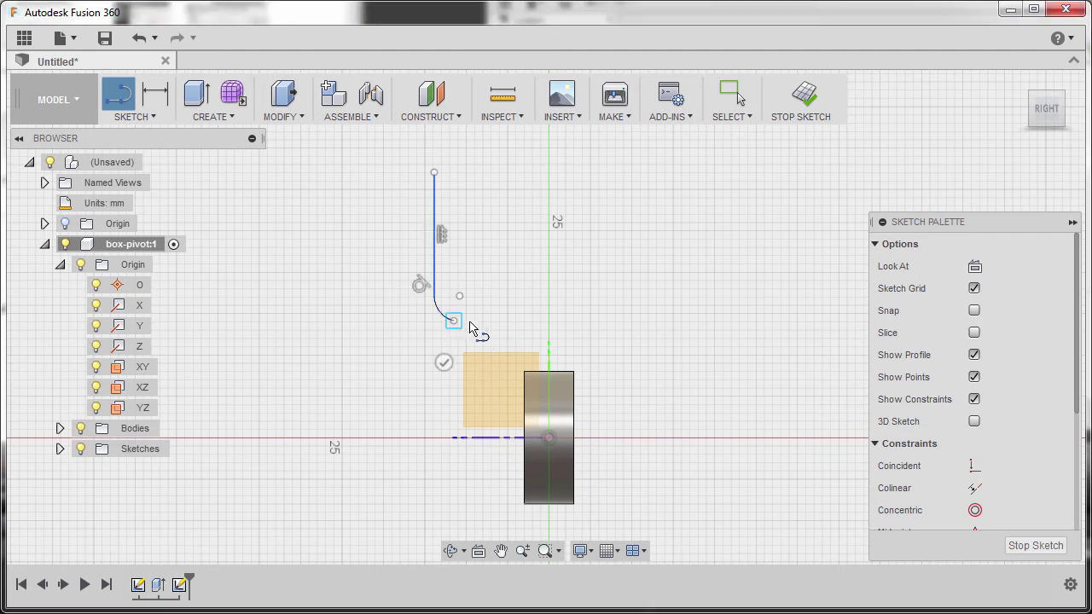
{"action": "left_click", "coordinate": [532, 323]}
{"action": "left_click_drag", "start_coordinate": [532, 323], "coordinate": [559, 297]}
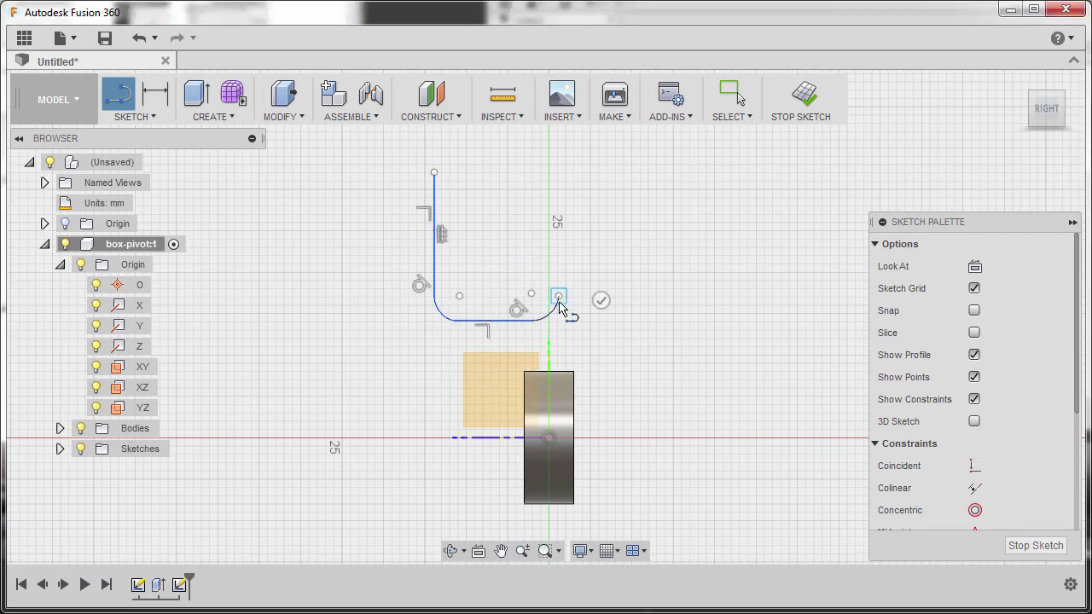
{"action": "double_click", "coordinate": [558, 174]}
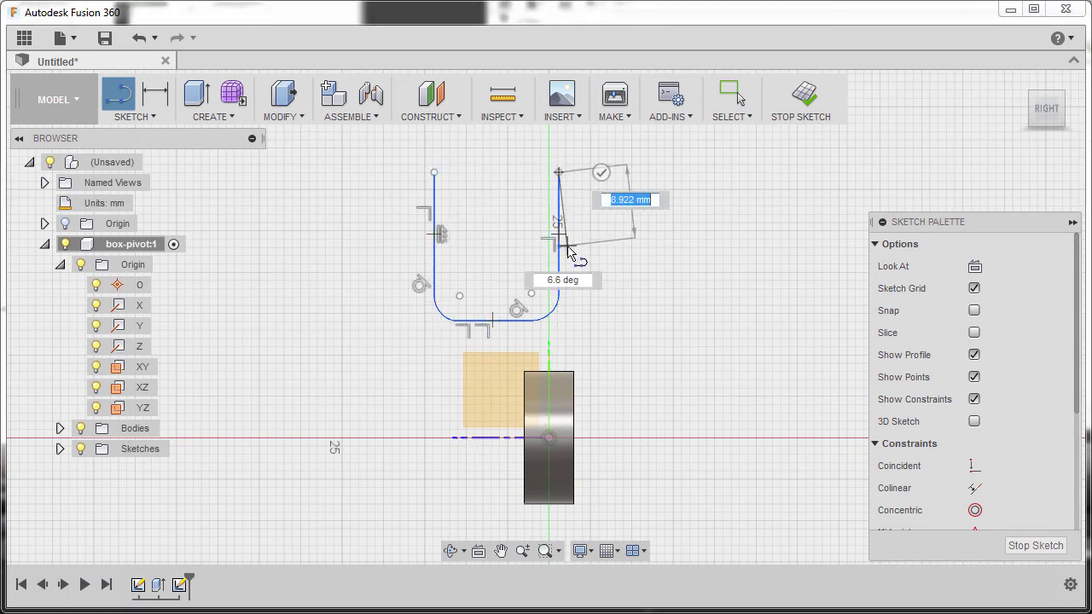
{"action": "key", "text": "Escape"}
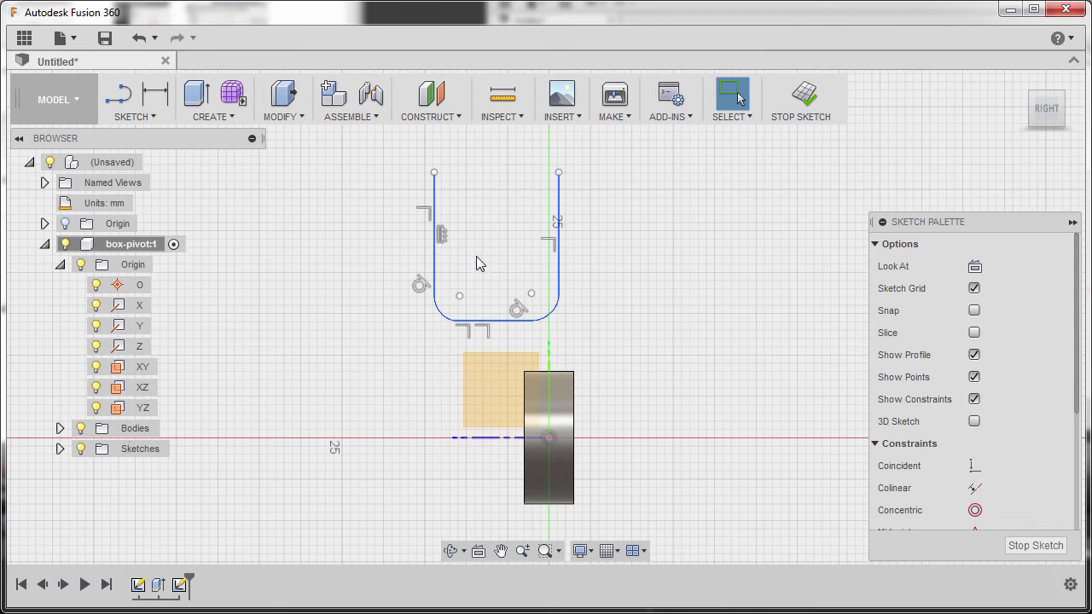
Draw a vertical centre line up the middle of the U as construction geometry
{"action": "key", "text": "l"}
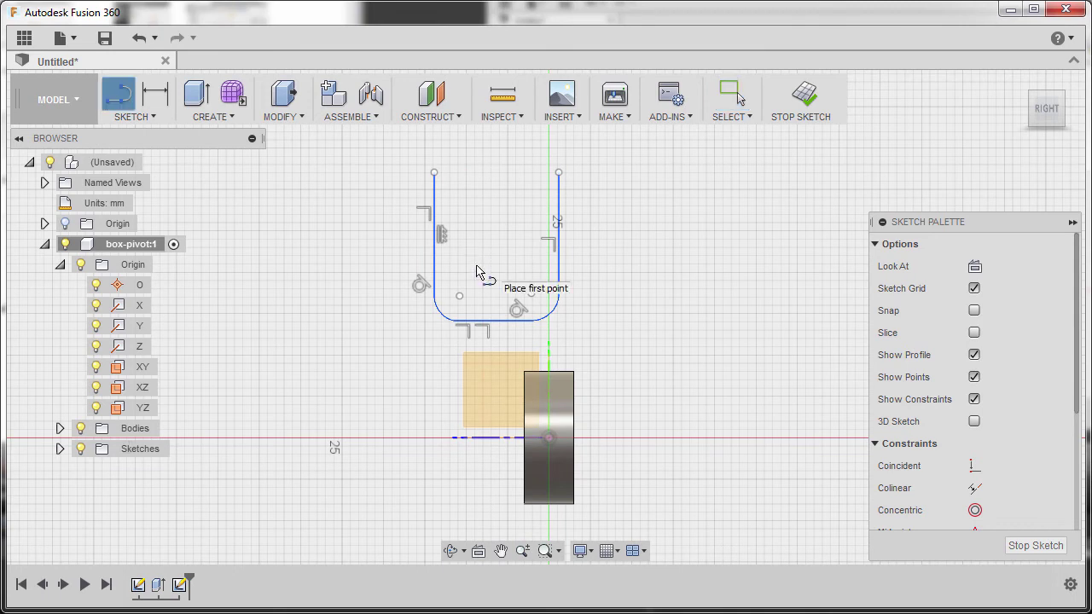
{"action": "left_click", "coordinate": [493, 321]}
{"action": "left_click", "coordinate": [493, 174]}
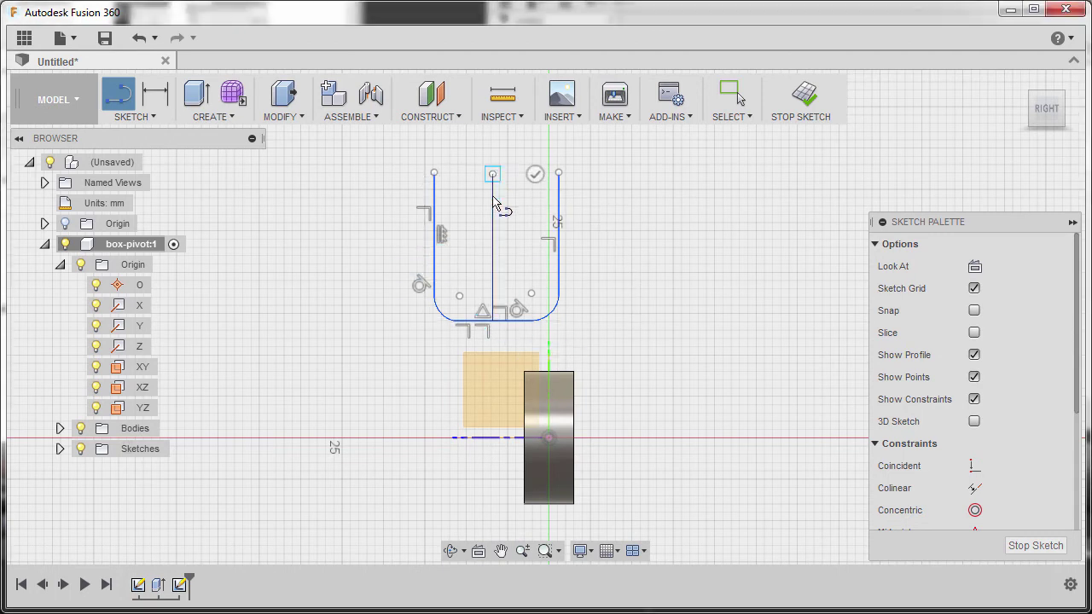
{"action": "key", "text": "Escape"}
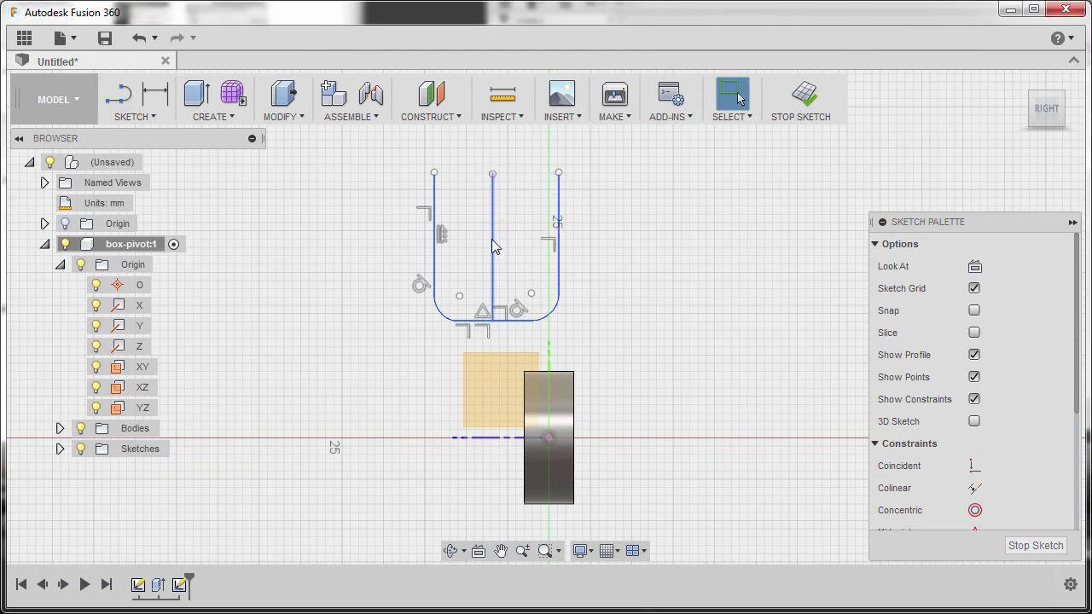
{"action": "left_click", "coordinate": [492, 241]}
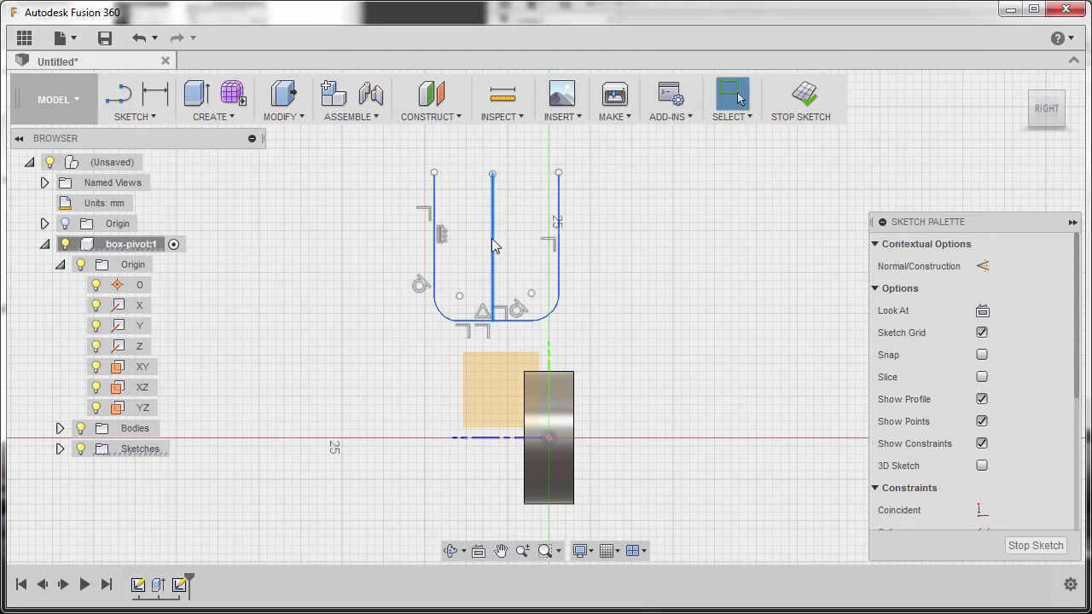
{"action": "key", "text": "x"}
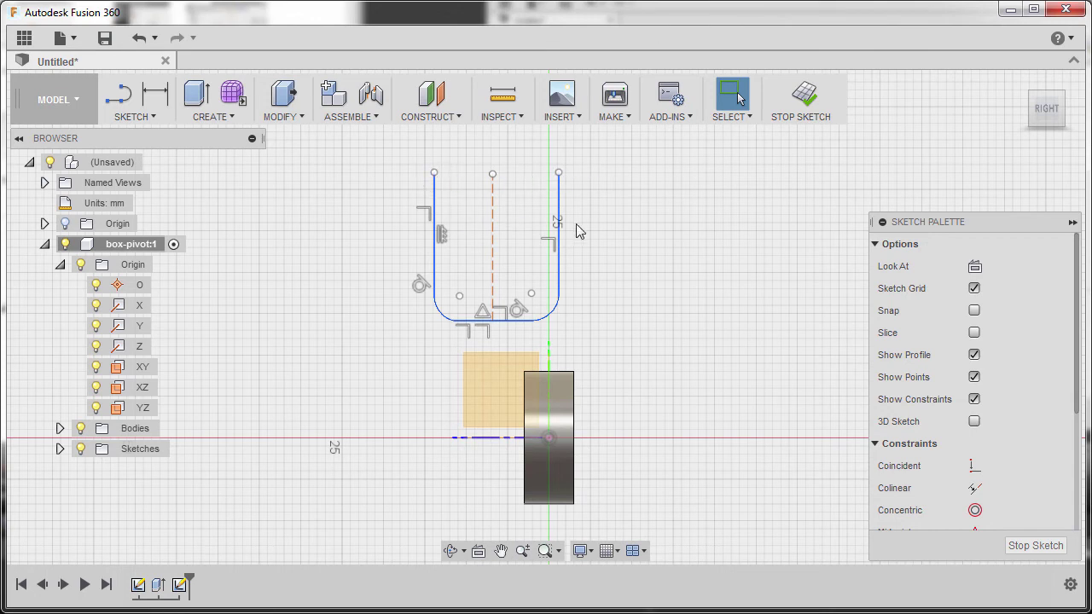
Level both top arm endpoints with the centre line's top using Horizontal/Vertical constraints
{"action": "scroll", "coordinate": [1016, 420], "scroll_direction": "down", "scroll_amount": 5}
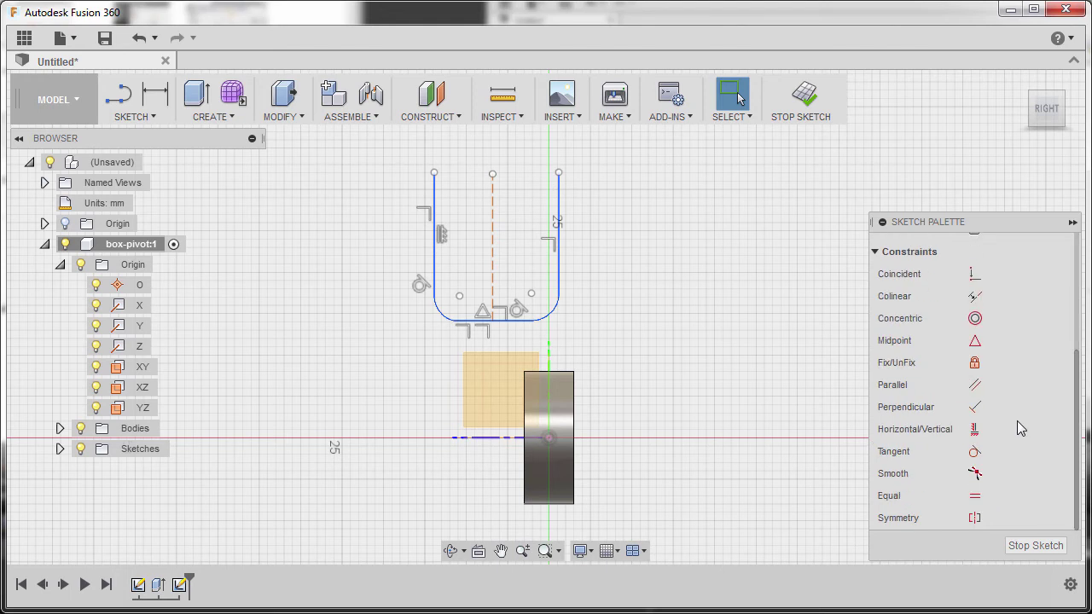
{"action": "left_click", "coordinate": [974, 430]}
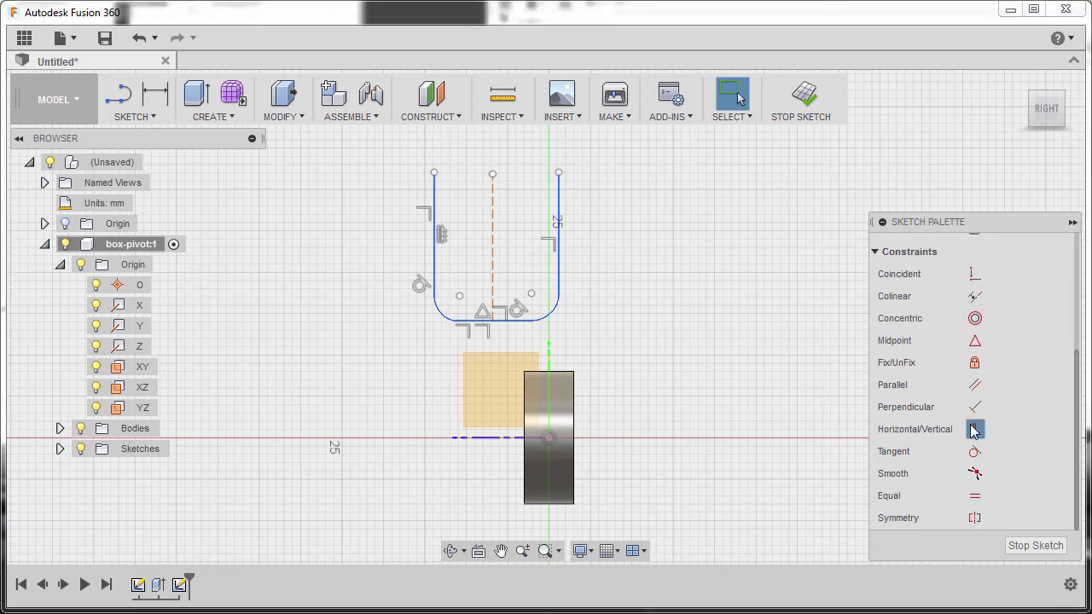
{"action": "left_click", "coordinate": [434, 173]}
{"action": "left_click", "coordinate": [493, 174]}
{"action": "left_click", "coordinate": [559, 173]}
{"action": "left_click", "coordinate": [493, 175]}
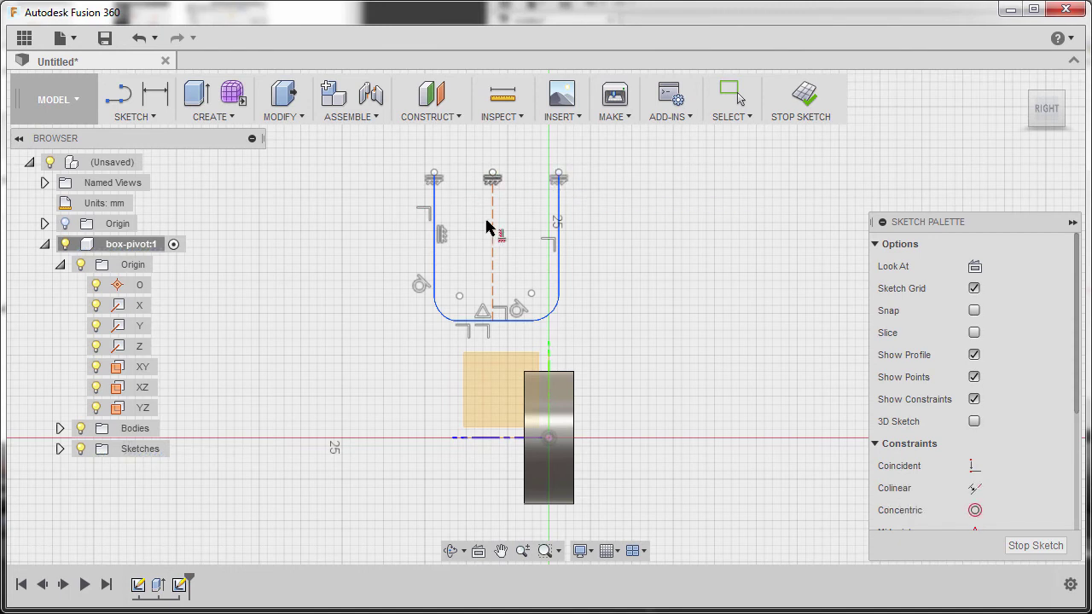
{"action": "left_click_drag", "start_coordinate": [492, 175], "coordinate": [498, 171]}
{"action": "key", "text": "Escape"}
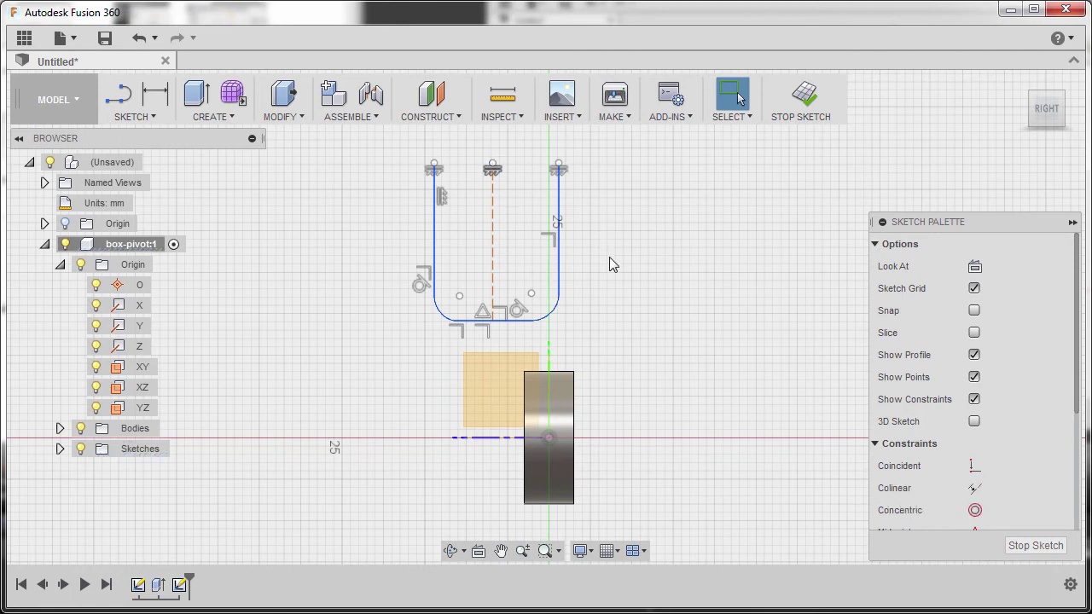
Place a radius dimension on the lower-left corner arc
{"action": "key", "text": "d"}
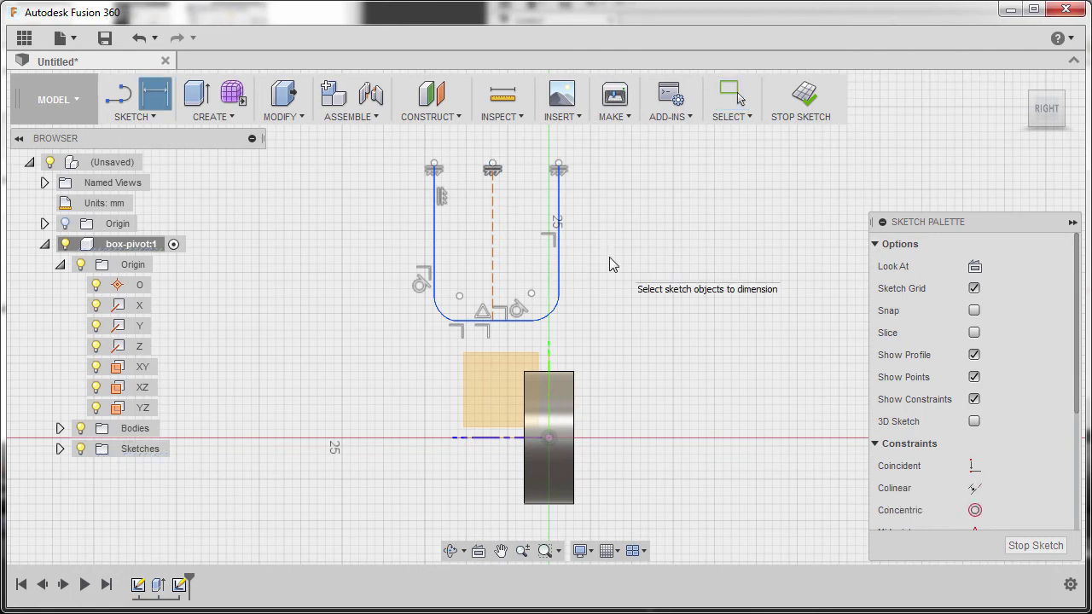
{"action": "left_click", "coordinate": [440, 320]}
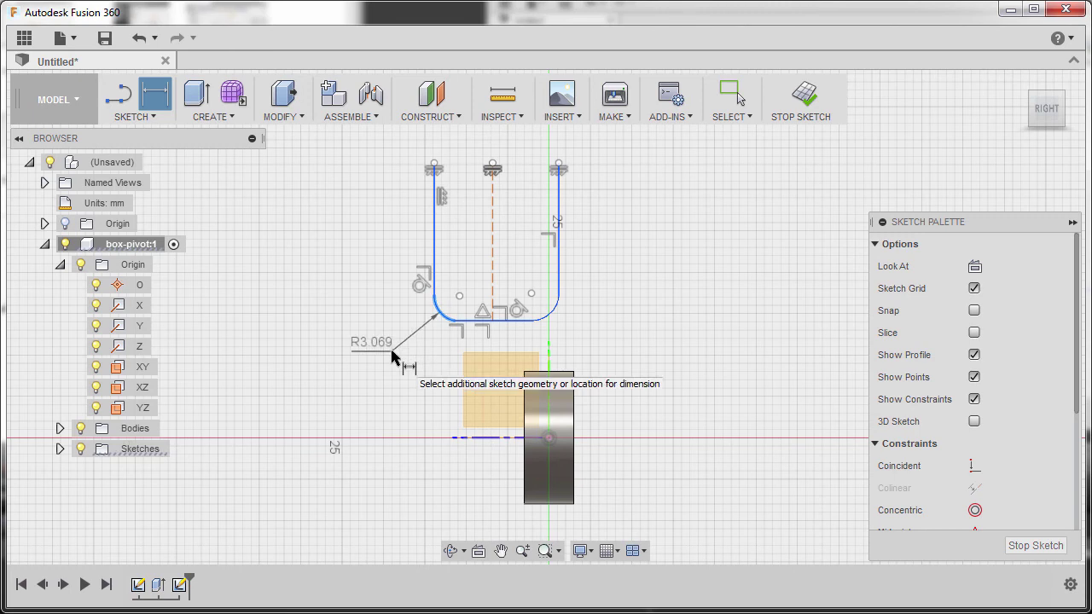
{"action": "left_click", "coordinate": [392, 355]}
Set the corner radius to 5 mm and make the corner arcs tangent to adjoining lines
{"action": "type", "text": "5"}
{"action": "key", "text": "Return"}
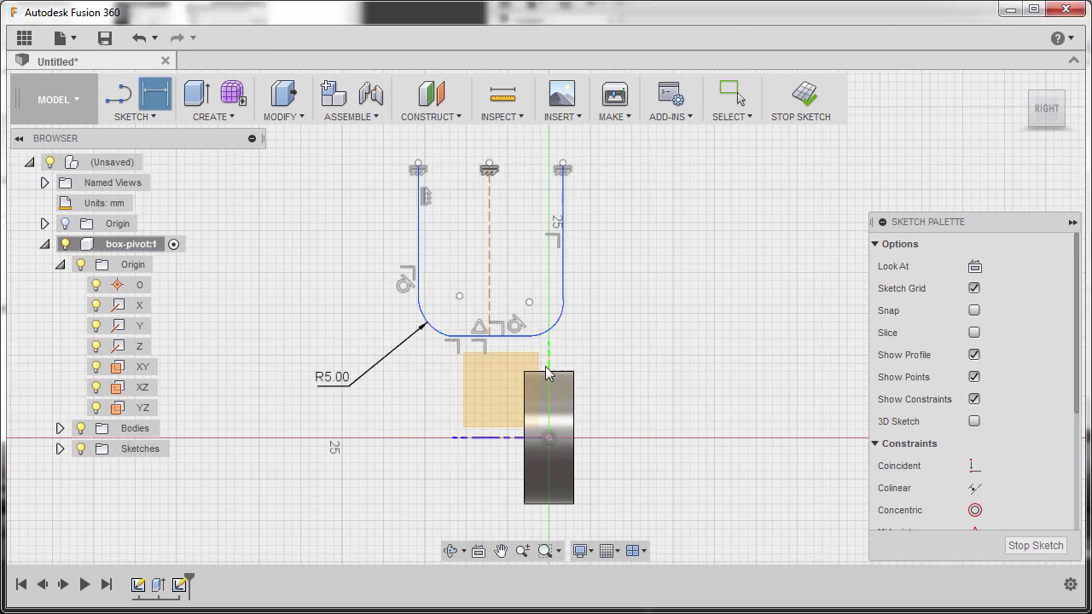
{"action": "scroll", "coordinate": [936, 450], "scroll_direction": "down", "scroll_amount": 5}
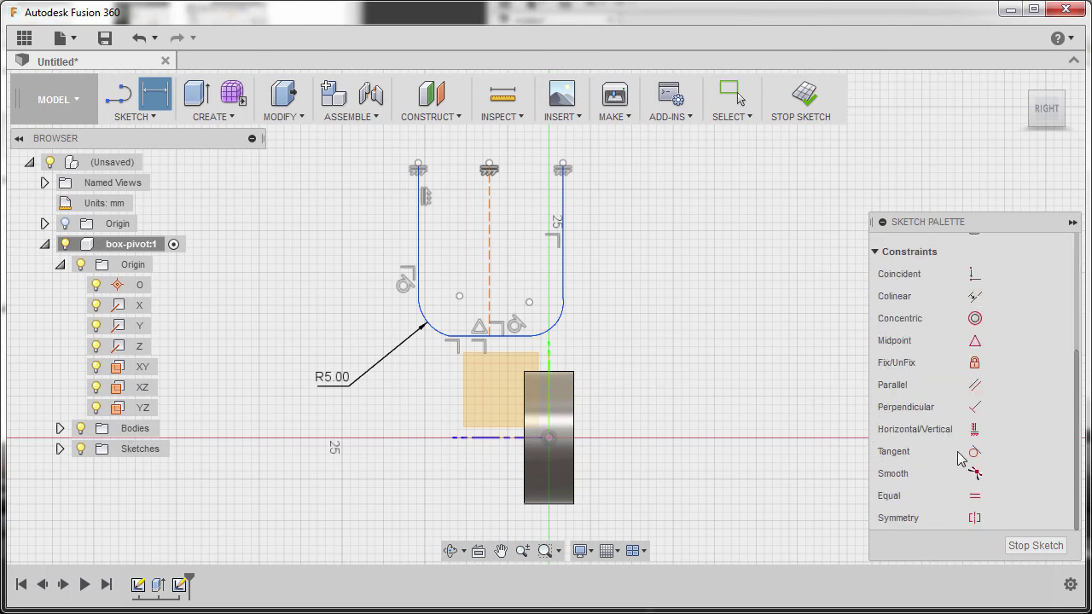
{"action": "left_click", "coordinate": [975, 452]}
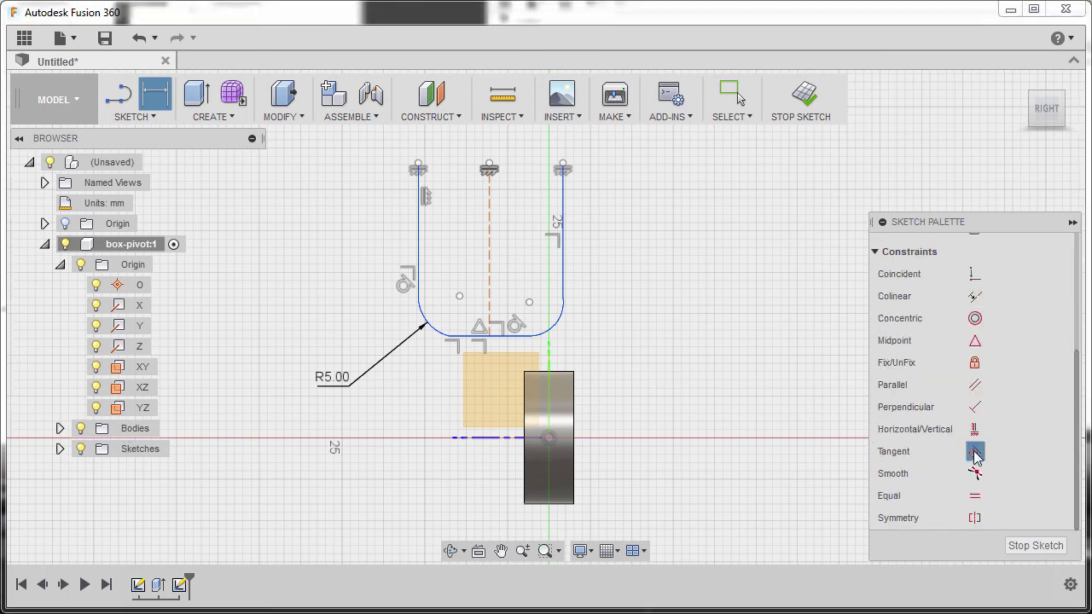
{"action": "left_click", "coordinate": [564, 281]}
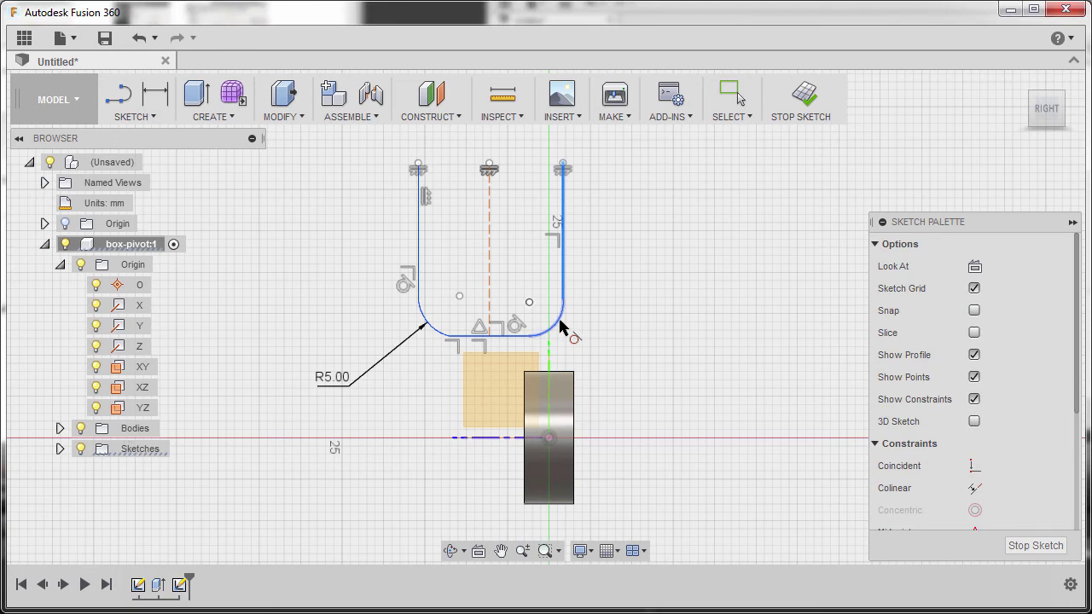
{"action": "left_click", "coordinate": [562, 316]}
{"action": "left_click", "coordinate": [436, 333]}
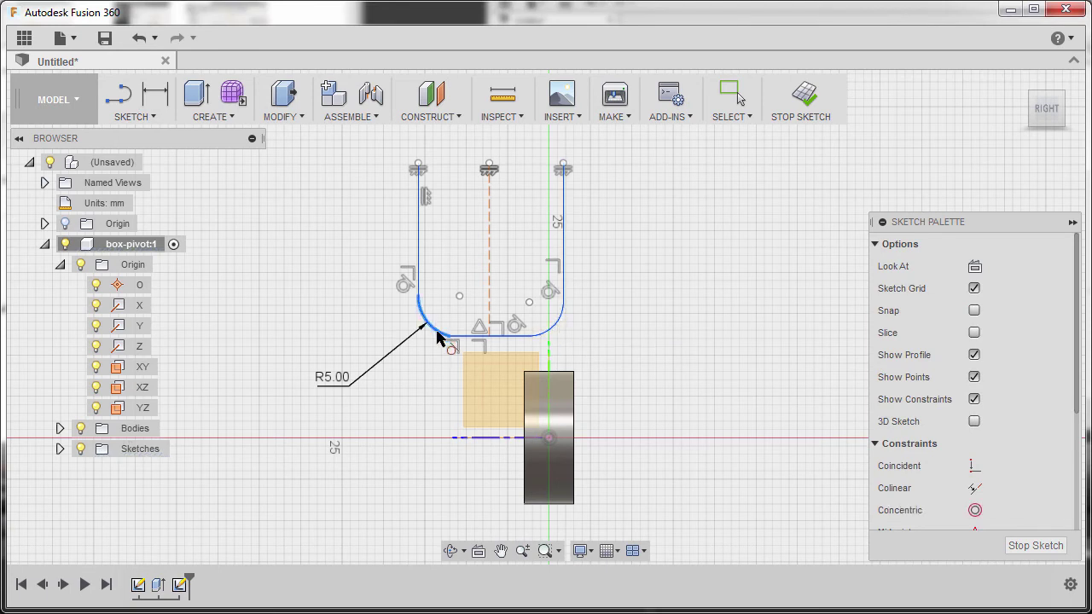
{"action": "left_click", "coordinate": [479, 338]}
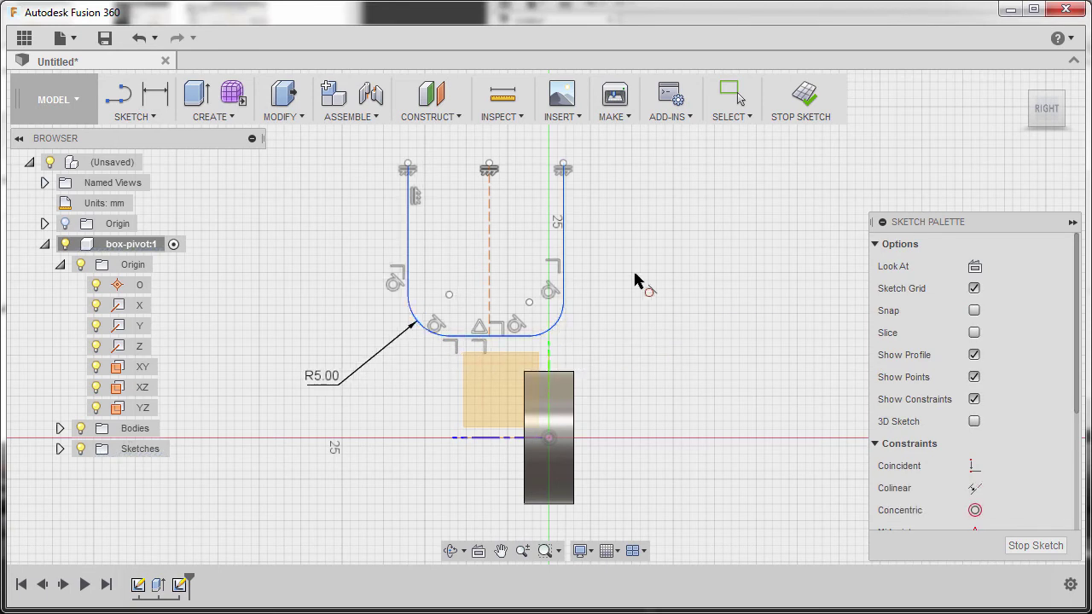
{"action": "key", "text": "Escape"}
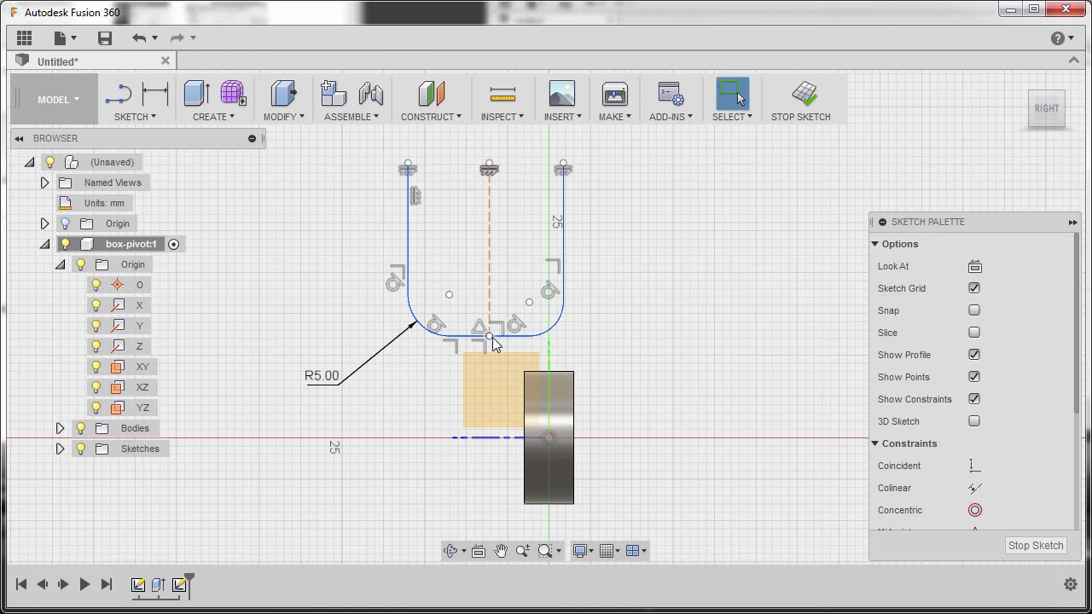
Shift the U rightward and make the right corner arc equal to the left one
{"action": "mouse_move", "coordinate": [491, 337]}
{"action": "left_mouse_down"}
{"action": "mouse_move", "coordinate": [512, 313]}
{"action": "mouse_move", "coordinate": [541, 446]}
{"action": "left_mouse_up"}
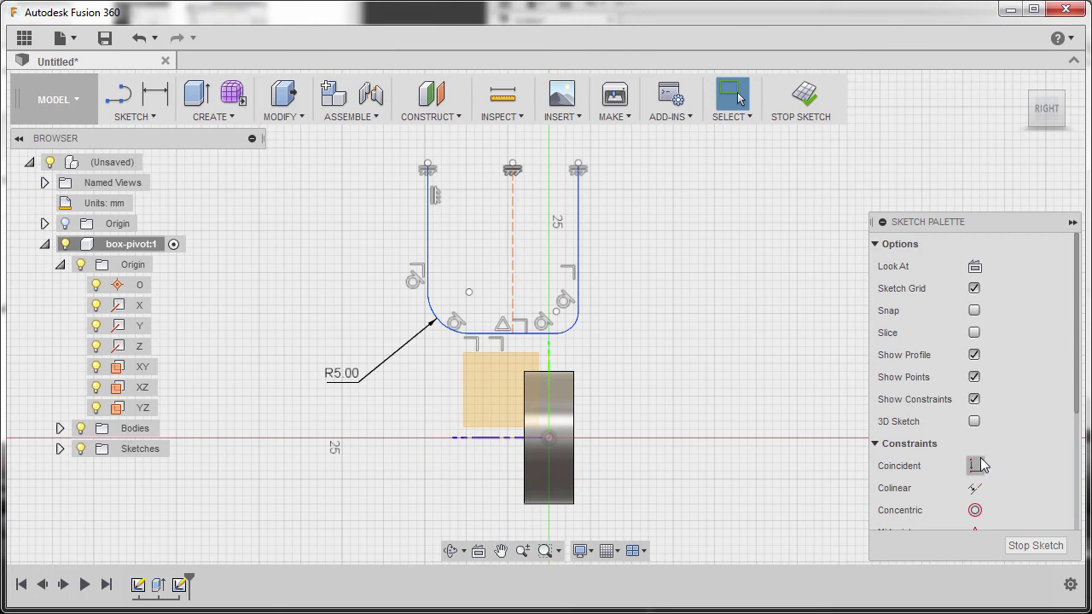
{"action": "scroll", "coordinate": [973, 465], "scroll_direction": "down", "scroll_amount": 3}
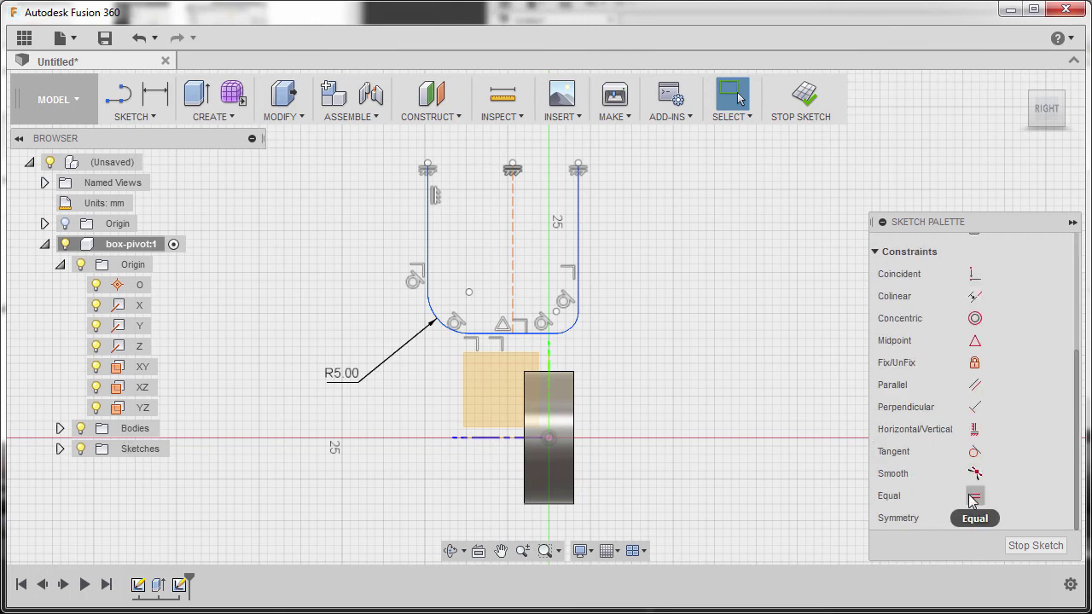
{"action": "left_click", "coordinate": [974, 495]}
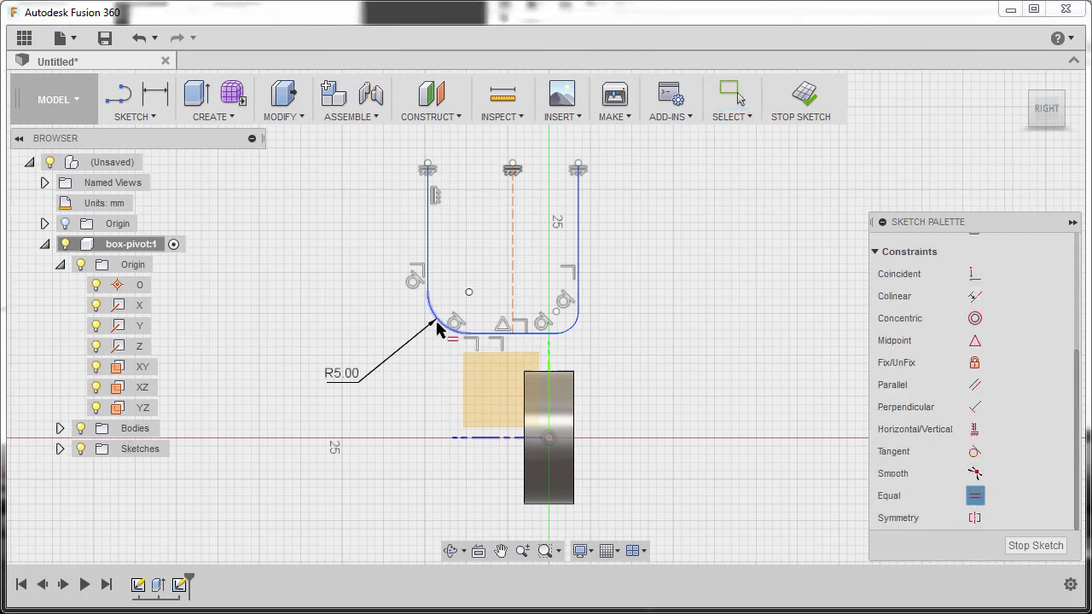
{"action": "left_click", "coordinate": [437, 326]}
{"action": "left_click", "coordinate": [573, 331]}
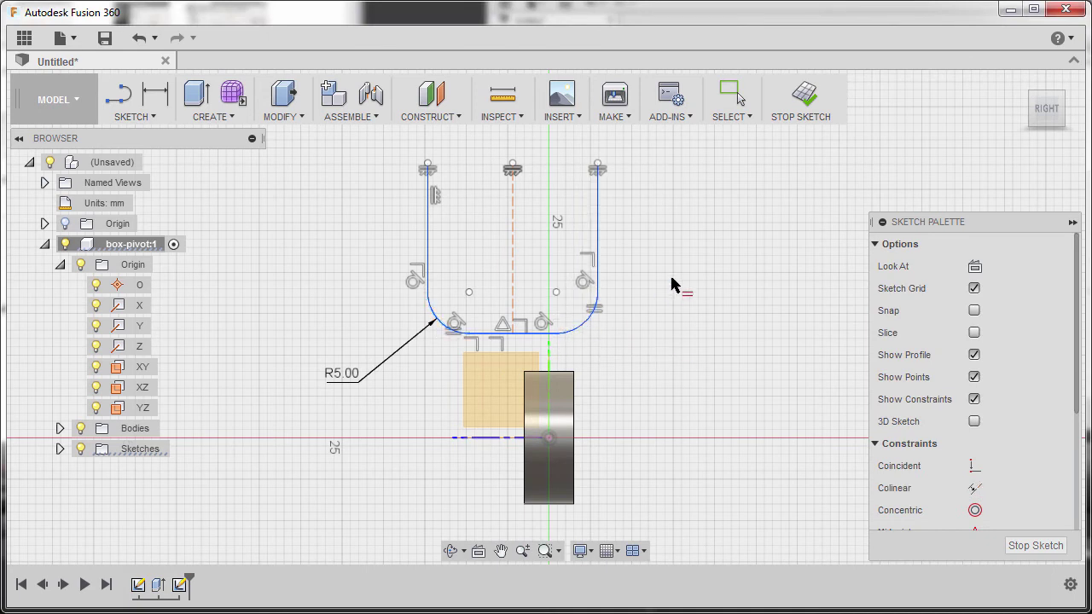
{"action": "key", "text": "Escape"}
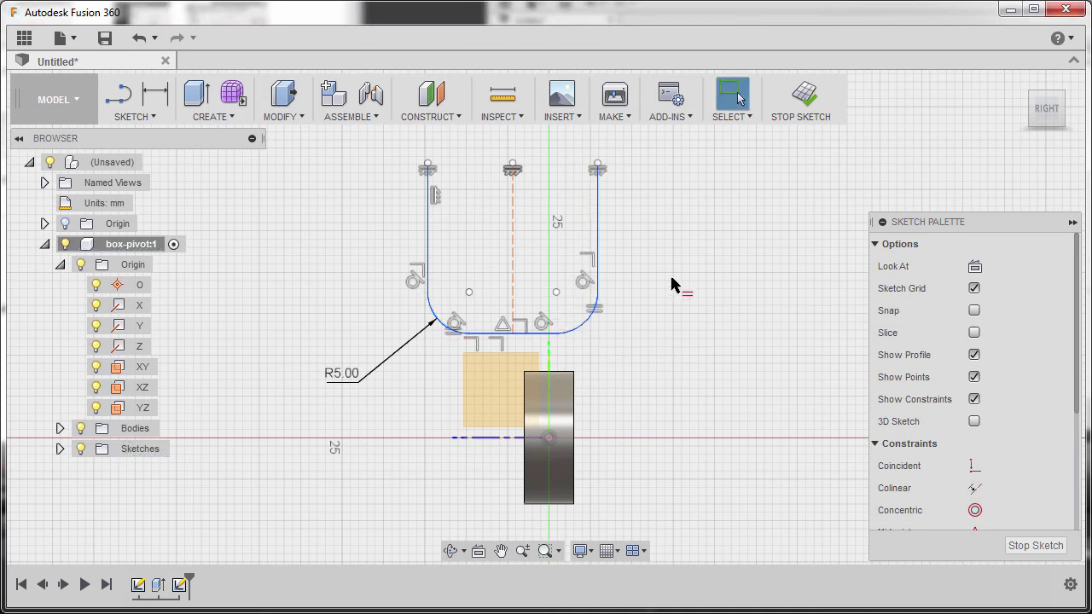
Align the U's bottom-line midpoint vertically with the origin
{"action": "scroll", "coordinate": [955, 450], "scroll_direction": "down", "scroll_amount": 3}
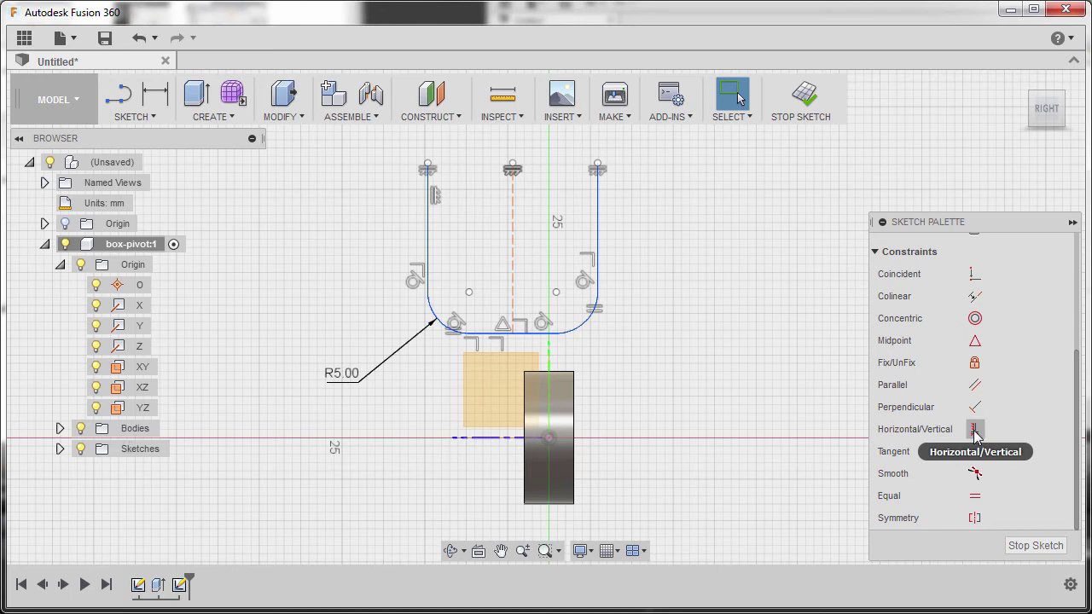
{"action": "left_click", "coordinate": [975, 429]}
{"action": "left_click", "coordinate": [512, 334]}
{"action": "left_click", "coordinate": [549, 438]}
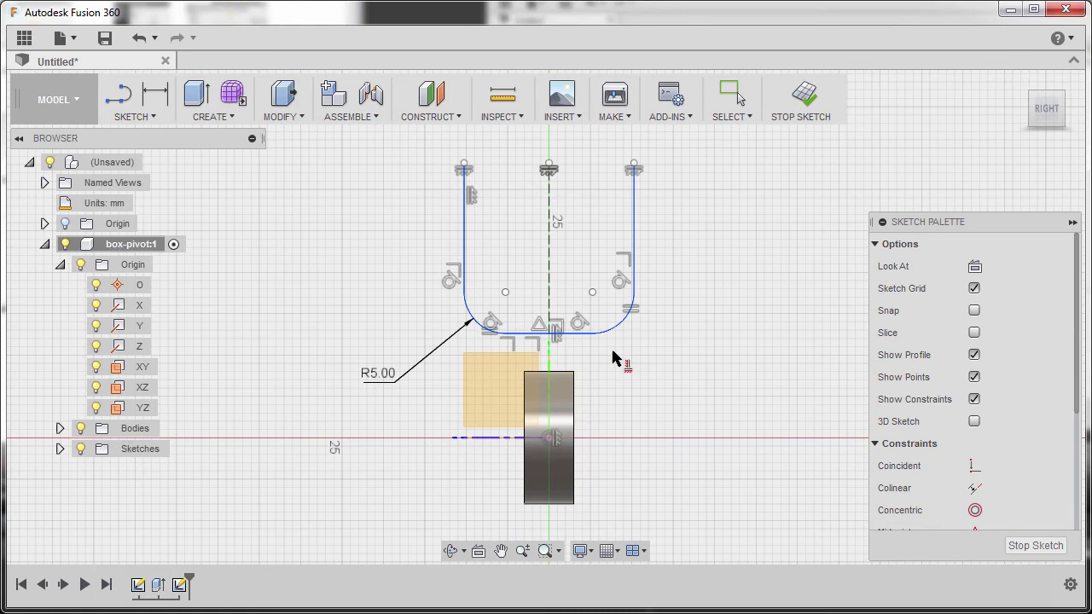
{"action": "key", "text": "Escape"}
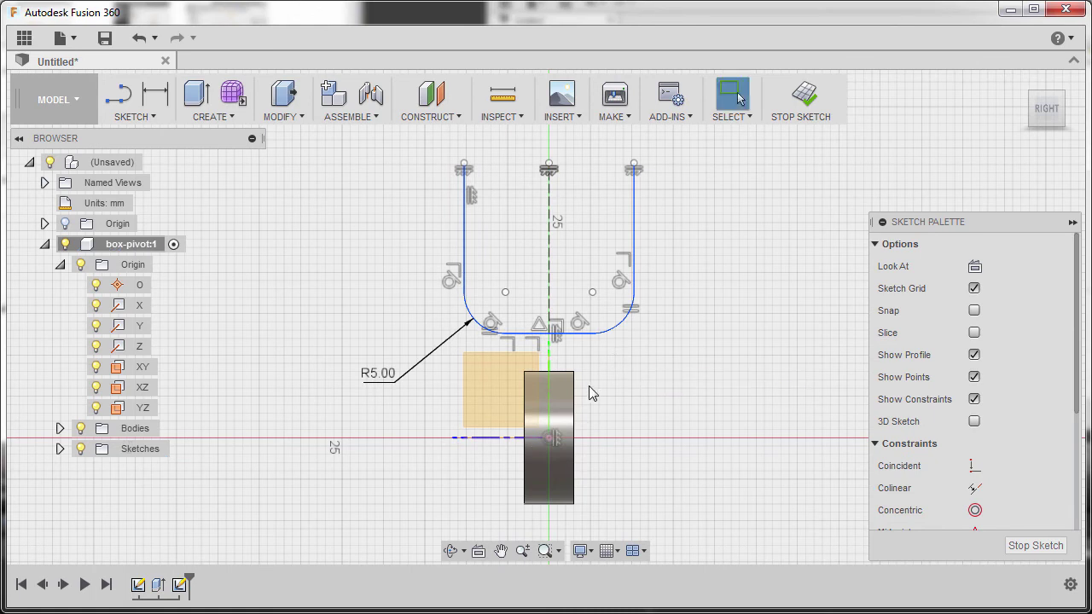
{"action": "key", "text": "d"}
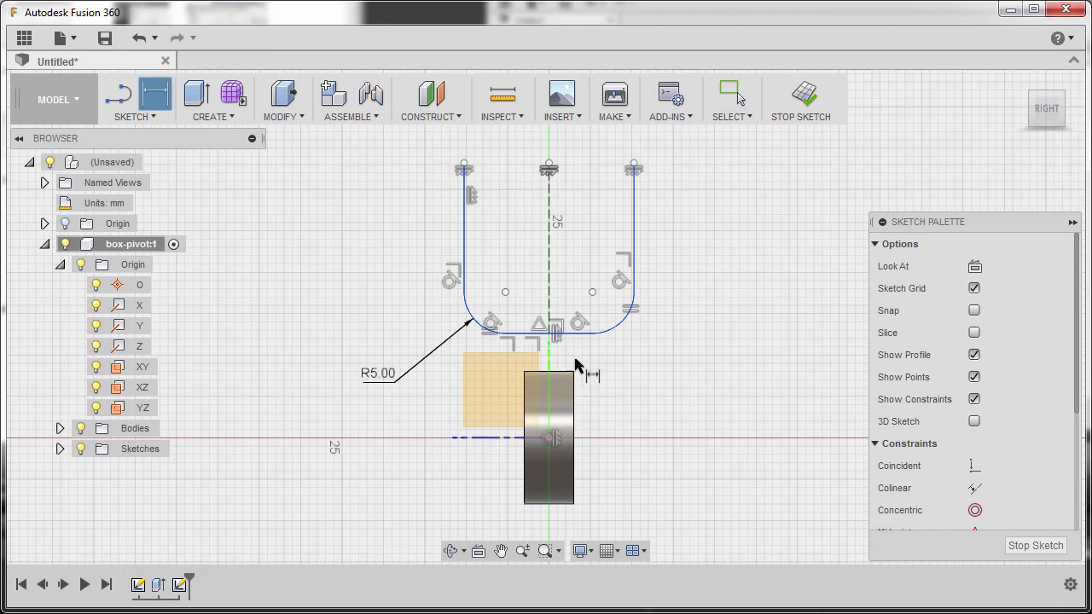
Dimension a 5 mm gap between the U's bottom line and the block's top corner
{"action": "scroll", "coordinate": [410, 312], "scroll_direction": "down", "scroll_amount": 1}
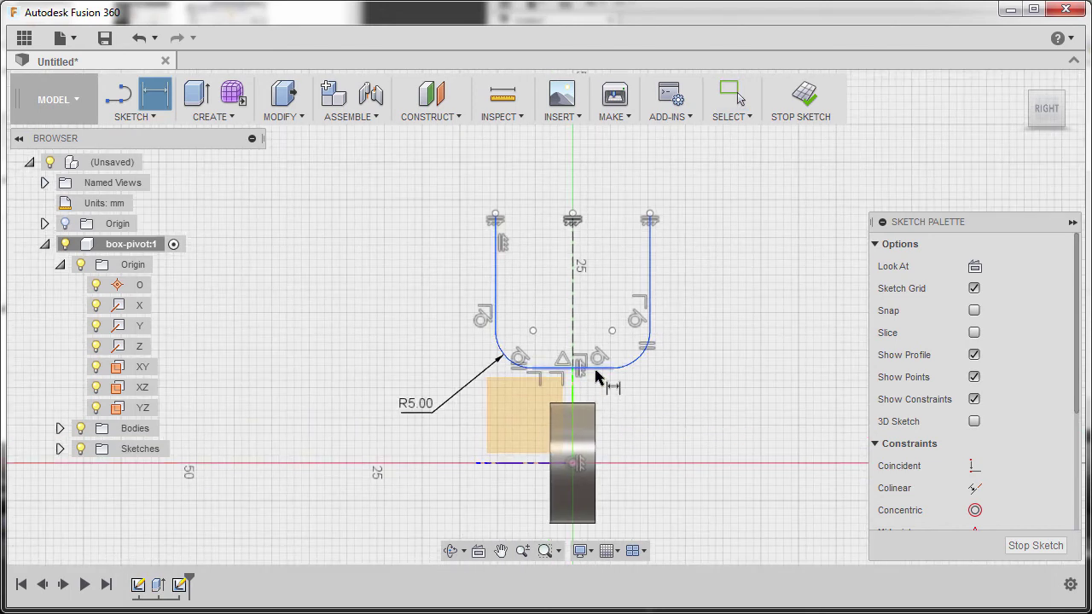
{"action": "left_click", "coordinate": [596, 371]}
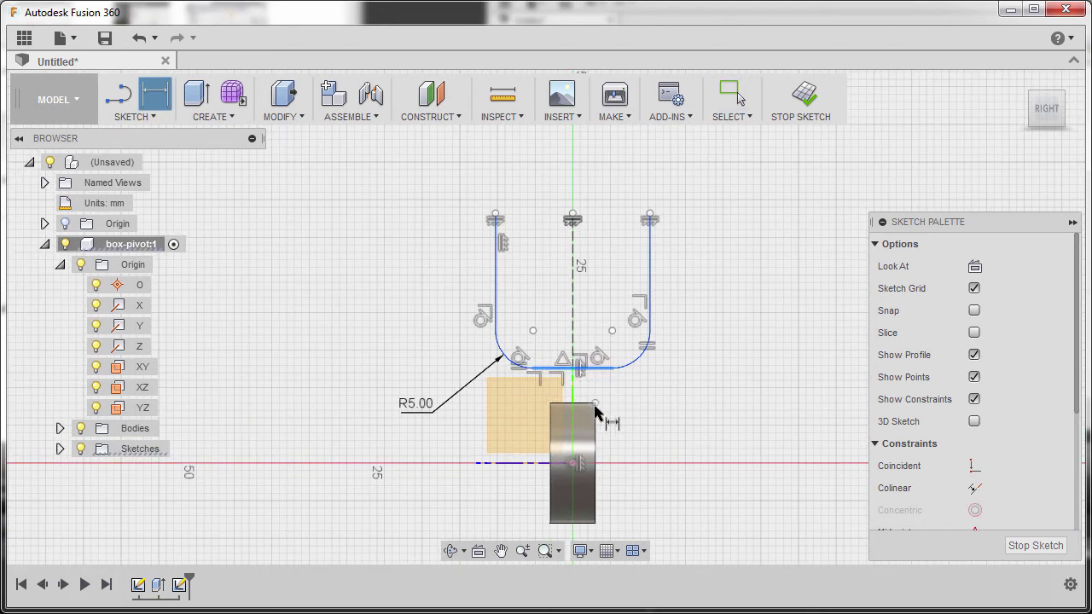
{"action": "left_click", "coordinate": [595, 403]}
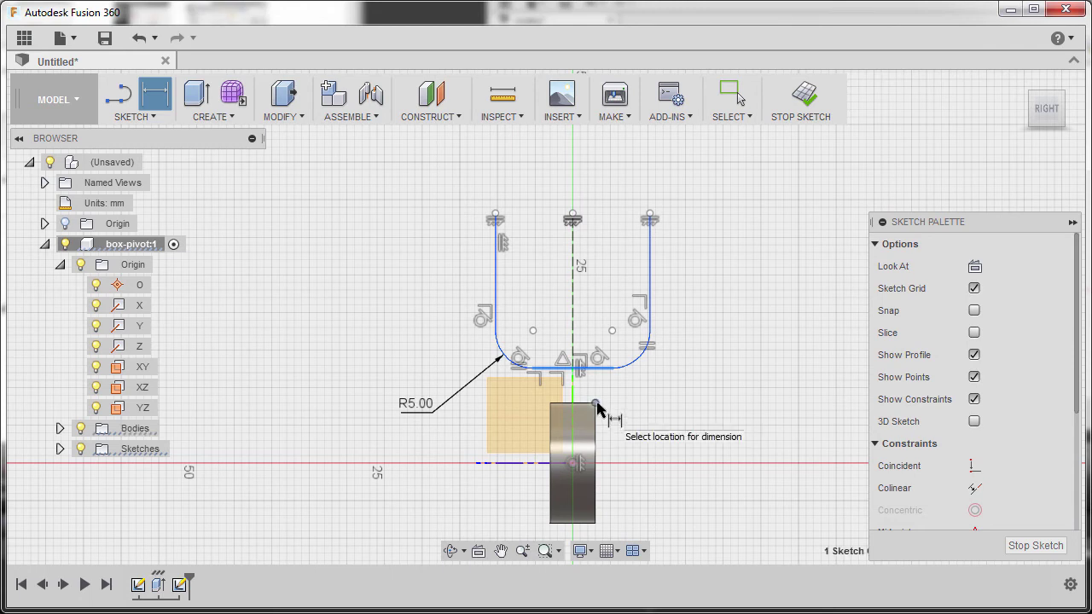
{"action": "left_click", "coordinate": [679, 438]}
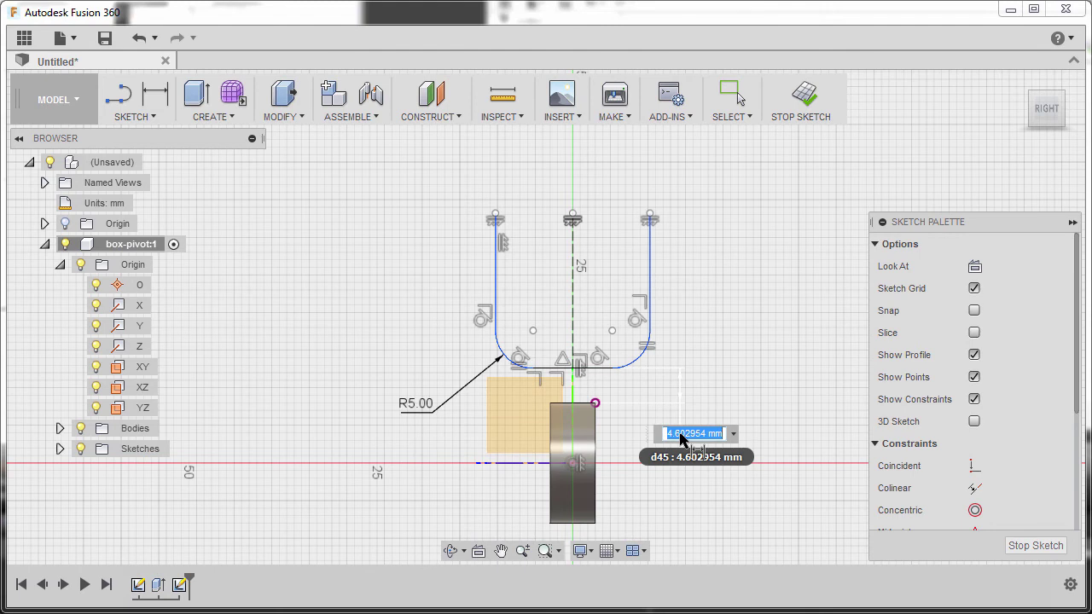
{"action": "type", "text": "5"}
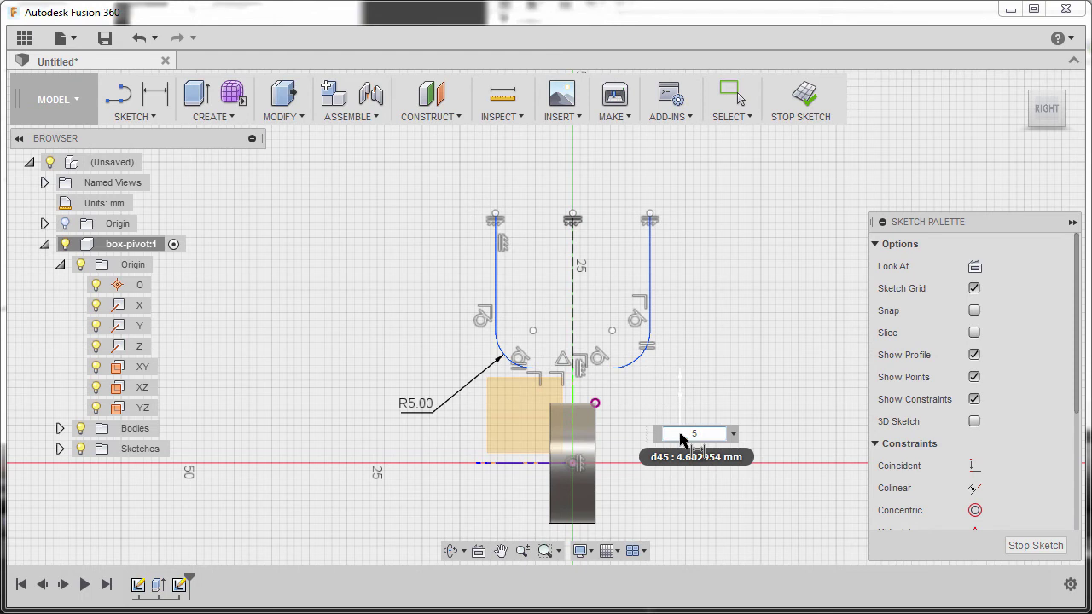
{"action": "key", "text": "Return"}
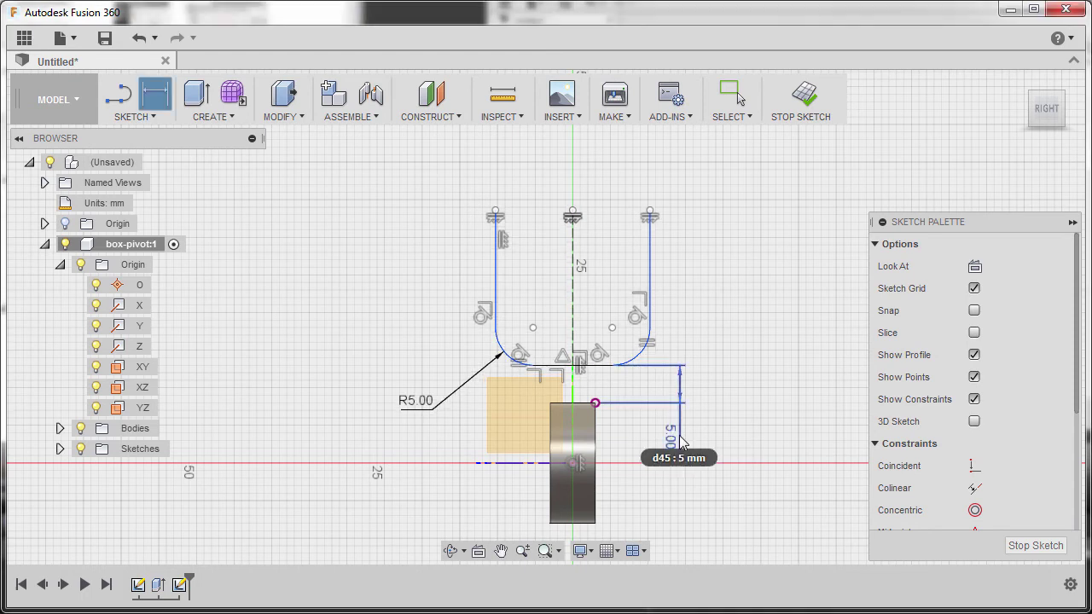
Set a 47 mm height from the block's top edge to the centre line top
{"action": "left_click", "coordinate": [581, 404]}
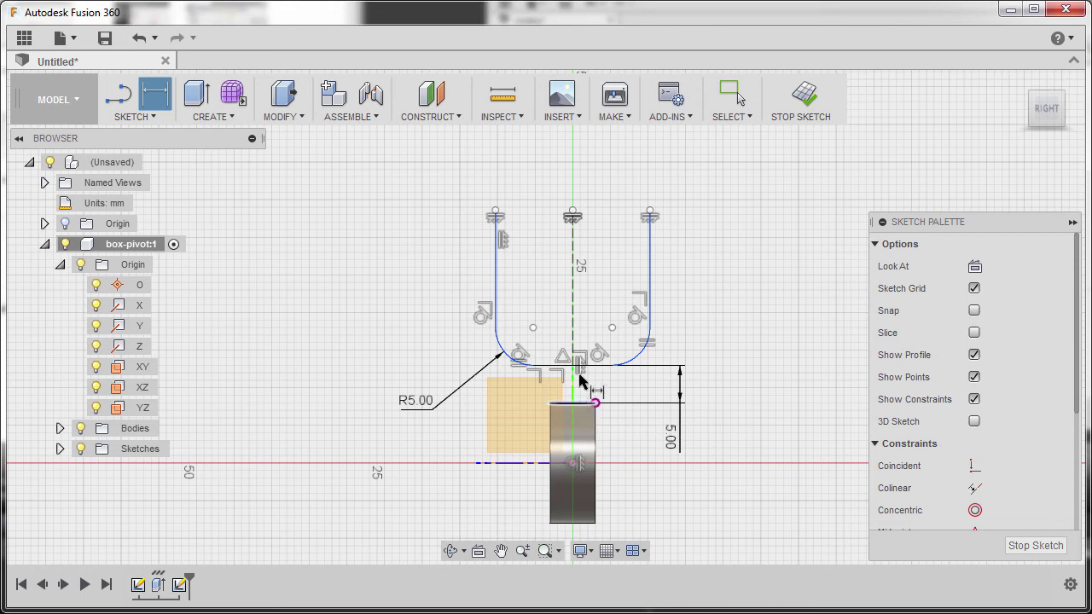
{"action": "left_click", "coordinate": [572, 212]}
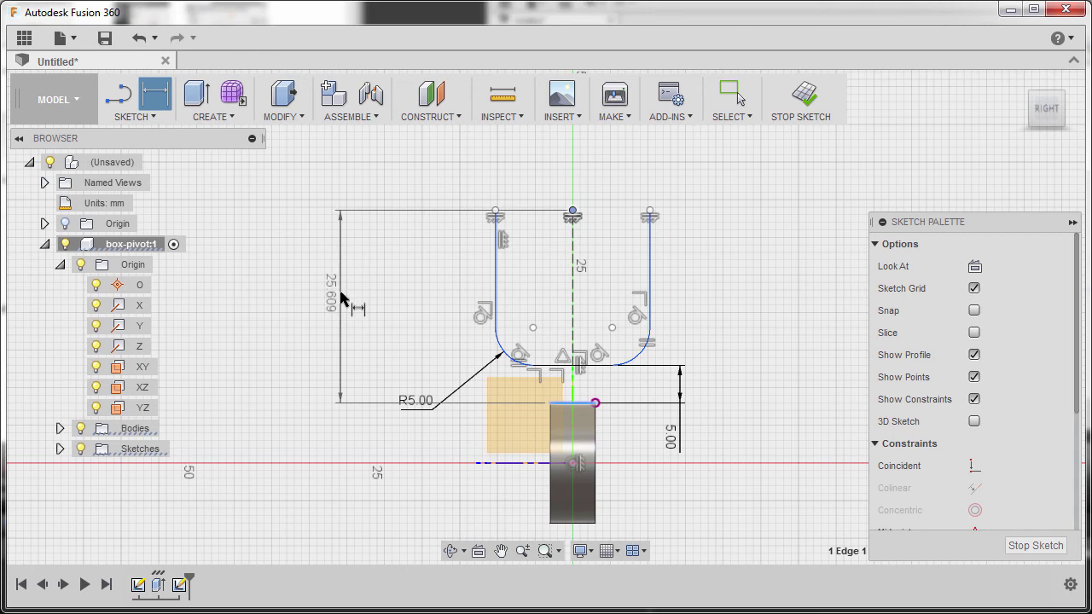
{"action": "left_click", "coordinate": [340, 296]}
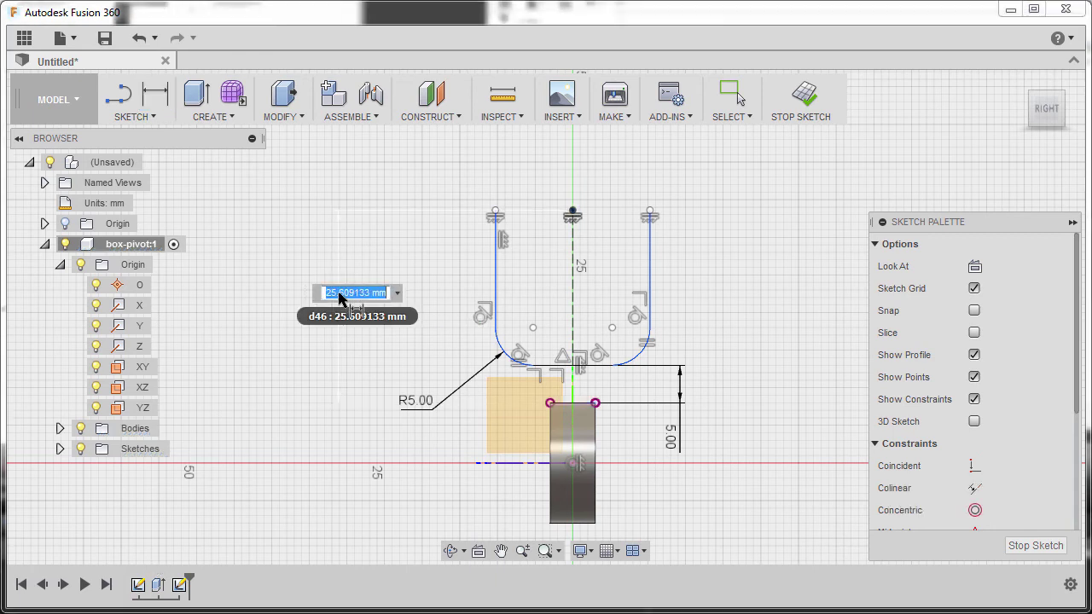
{"action": "type", "text": "4"}
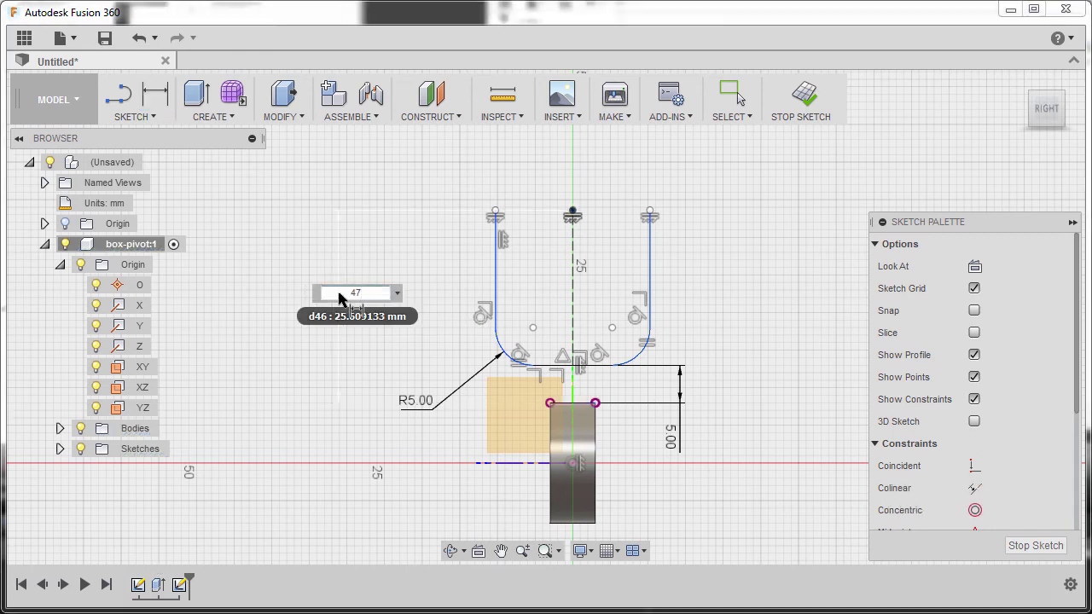
{"action": "type", "text": "7"}
{"action": "key", "text": "Return"}
{"action": "scroll", "coordinate": [389, 390], "scroll_direction": "down", "scroll_amount": 2}
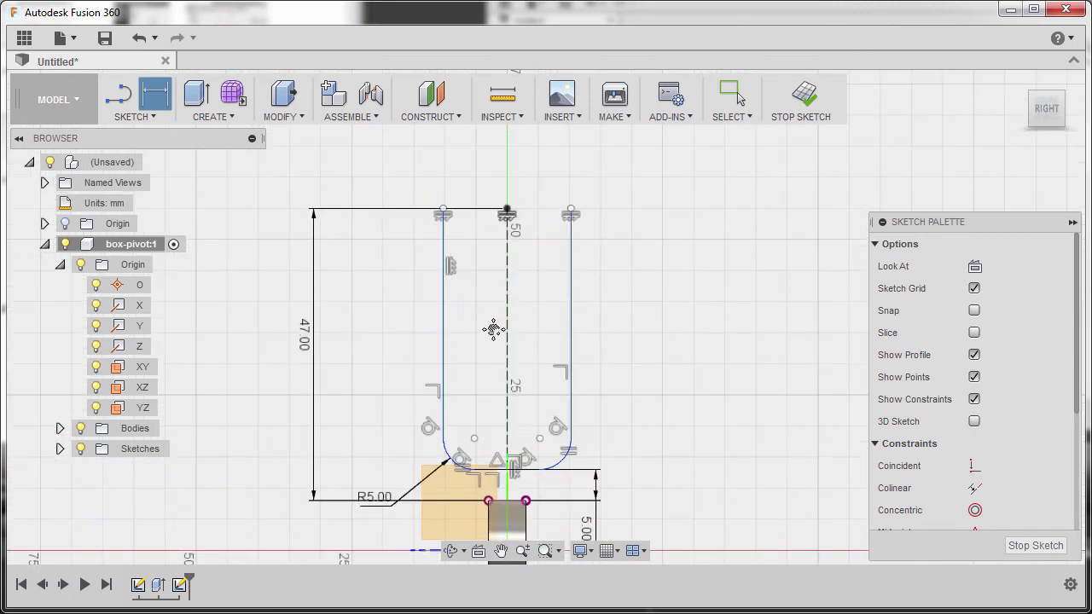
{"action": "key", "text": "Escape"}
Widen the U and fix the spacing between its arm tops at 16 mm
{"action": "mouse_move", "coordinate": [576, 211]}
{"action": "left_mouse_down"}
{"action": "mouse_move", "coordinate": [640, 235]}
{"action": "mouse_move", "coordinate": [583, 239]}
{"action": "left_mouse_up"}
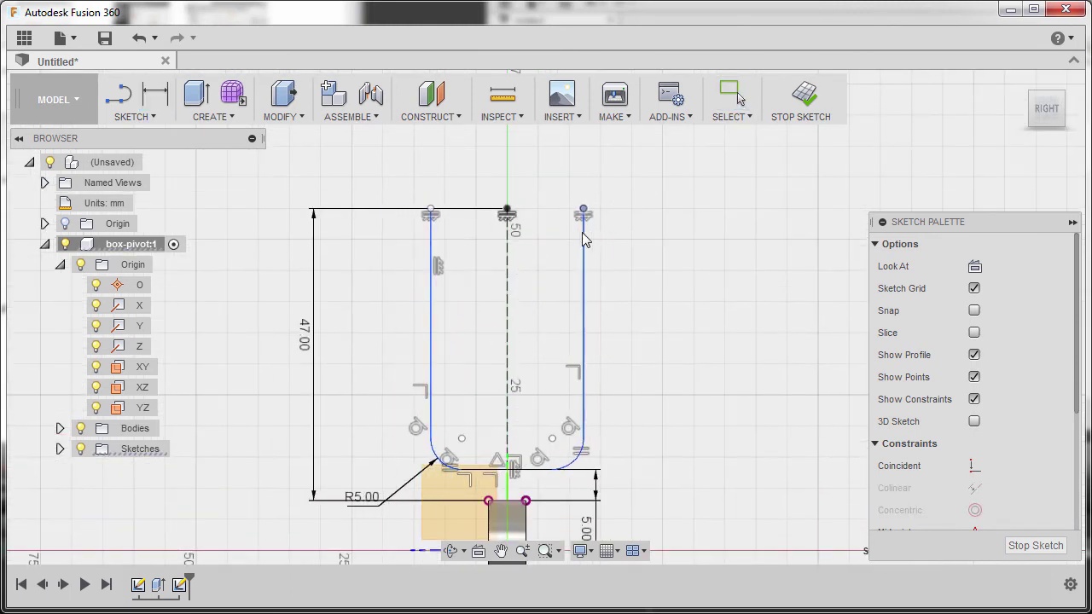
{"action": "key", "text": "d"}
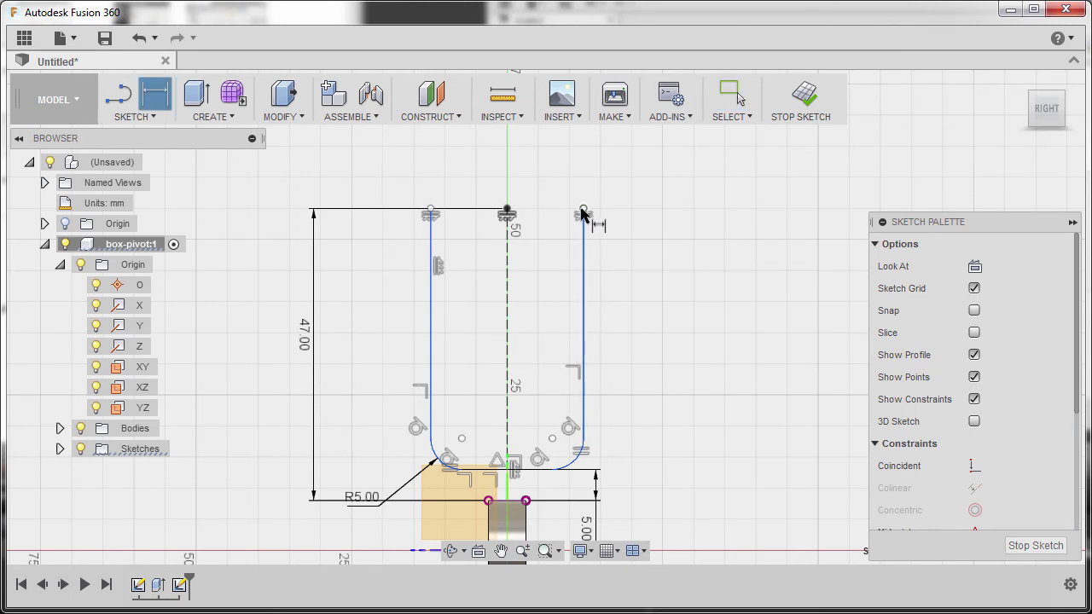
{"action": "left_click", "coordinate": [430, 211]}
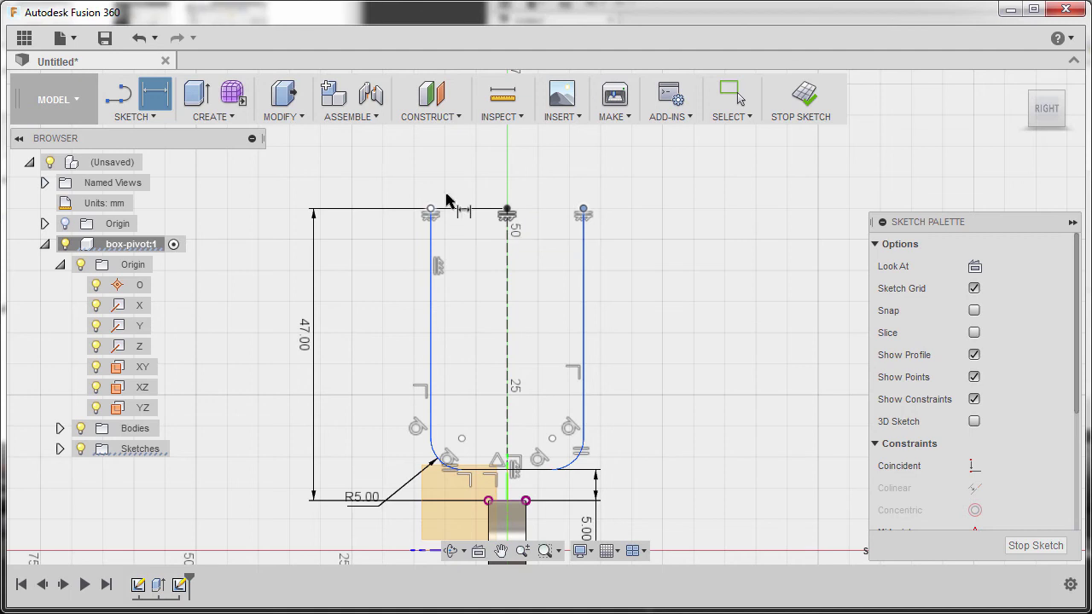
{"action": "left_click", "coordinate": [512, 162]}
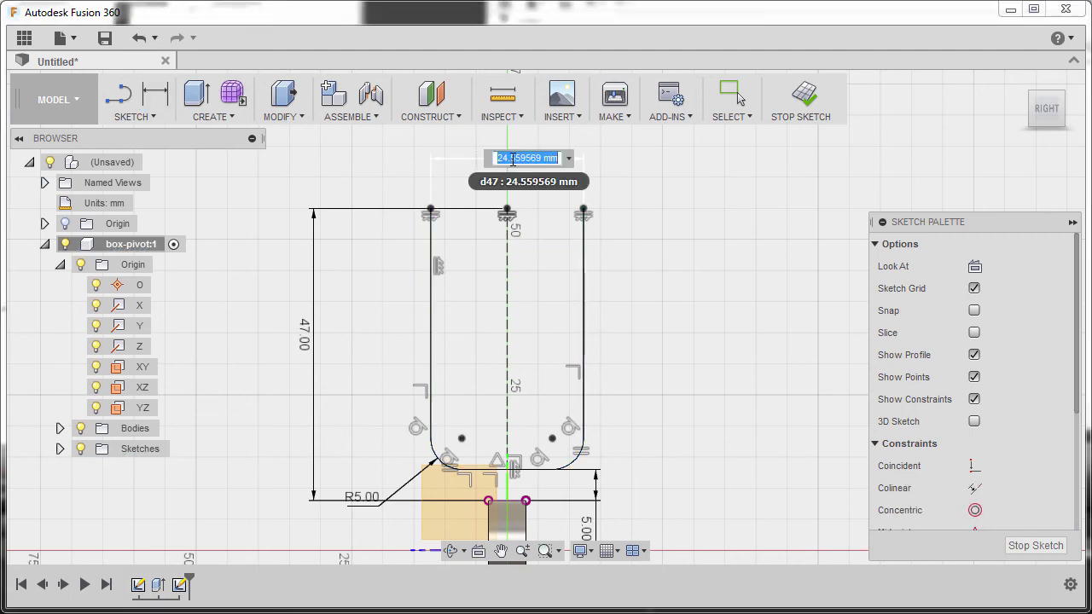
{"action": "type", "text": "16"}
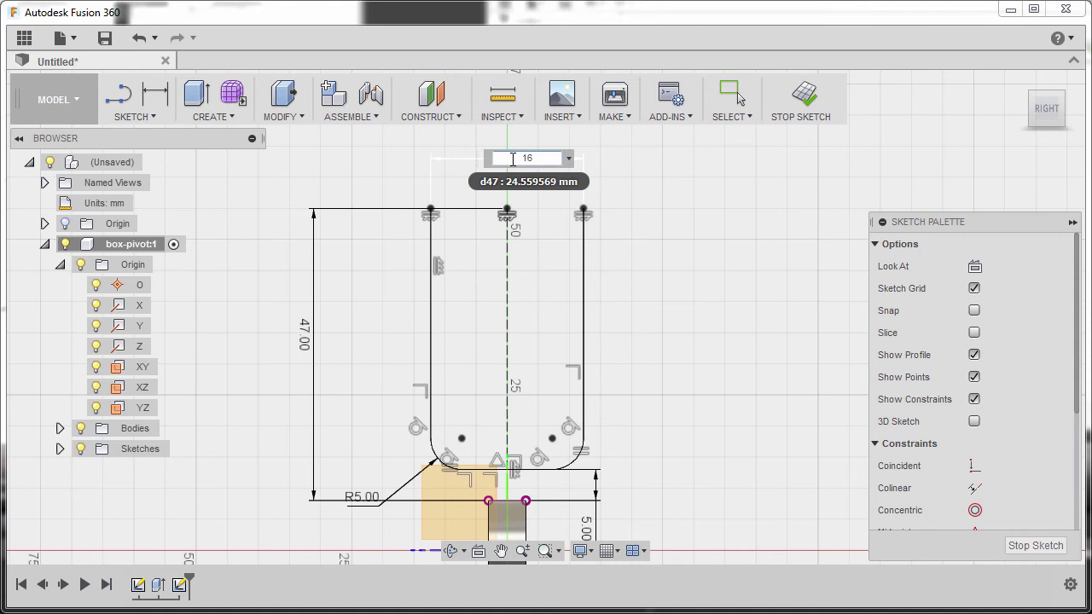
{"action": "key", "text": "Return"}
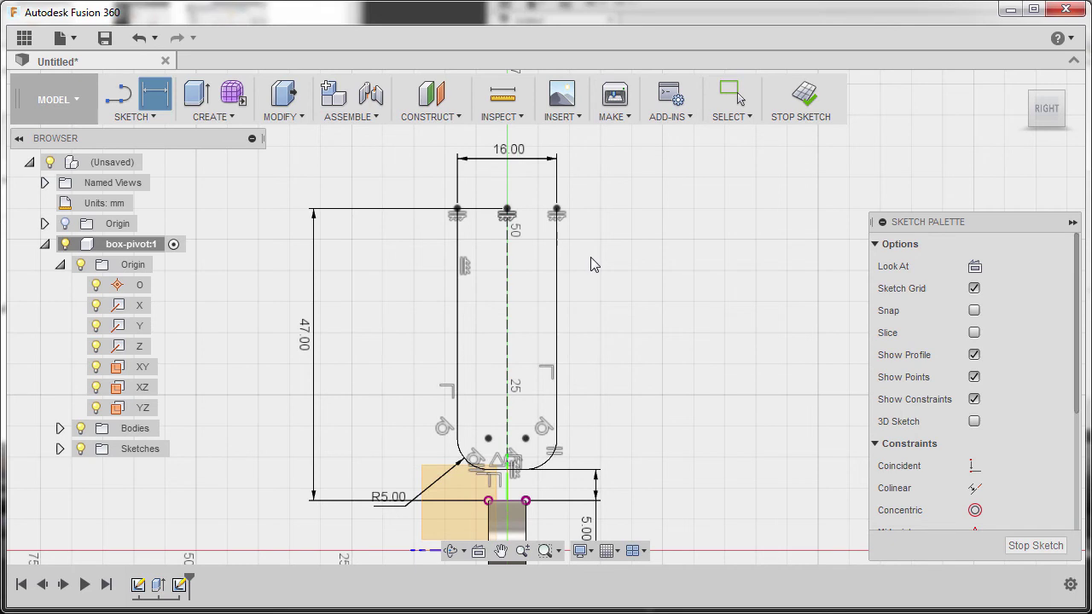
{"action": "key", "text": "o"}
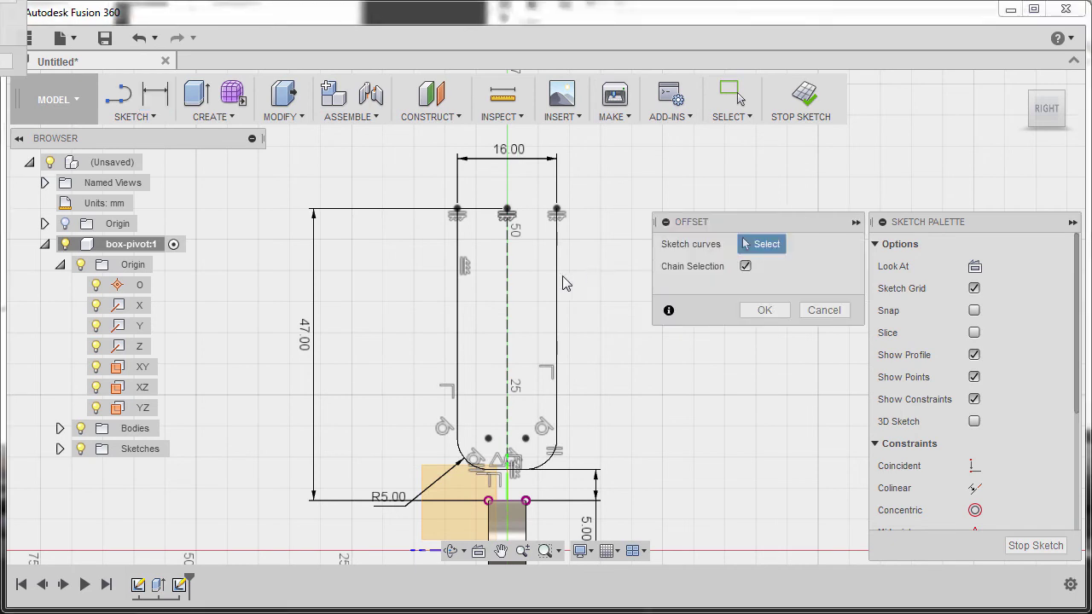
Offset the U curve 5 mm outward to form the channel wall
{"action": "left_click", "coordinate": [558, 275]}
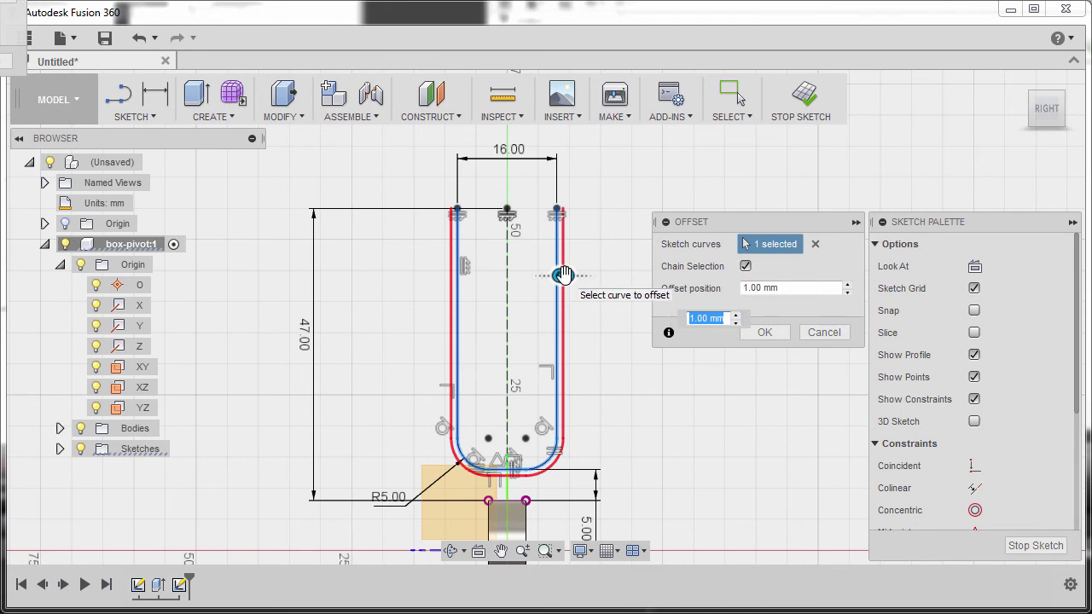
{"action": "left_click_drag", "start_coordinate": [563, 274], "coordinate": [576, 277]}
{"action": "left_click", "coordinate": [585, 275]}
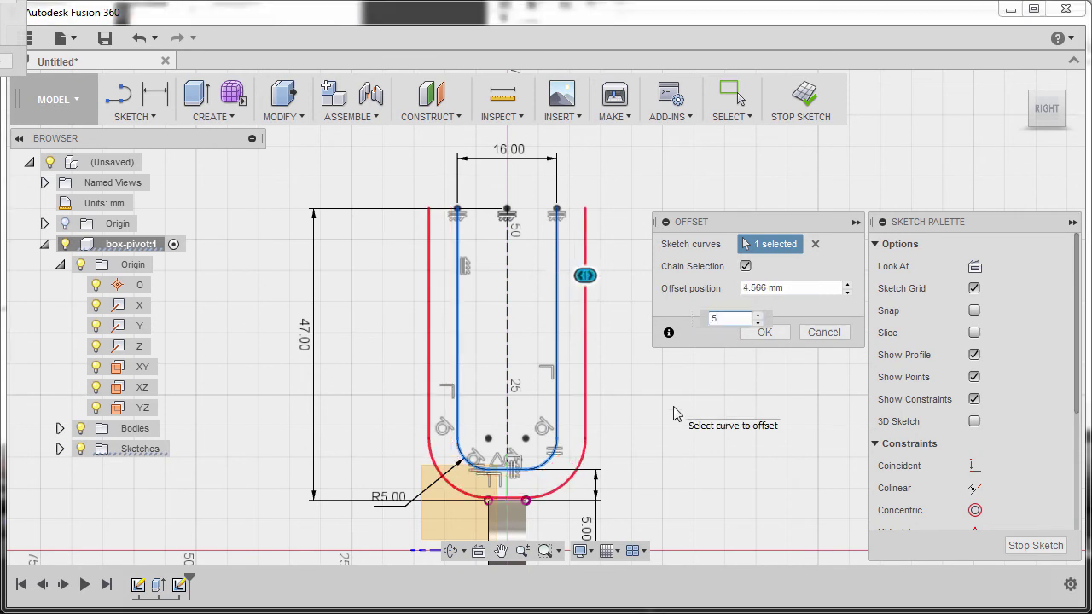
{"action": "type", "text": "5"}
{"action": "key", "text": "Return"}
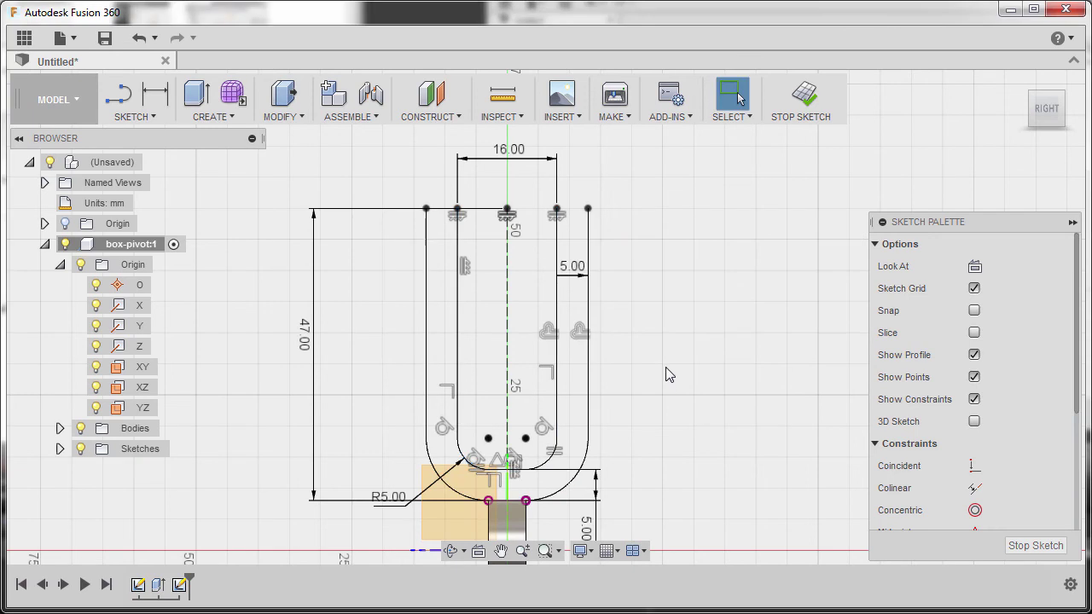
{"action": "key", "text": "l"}
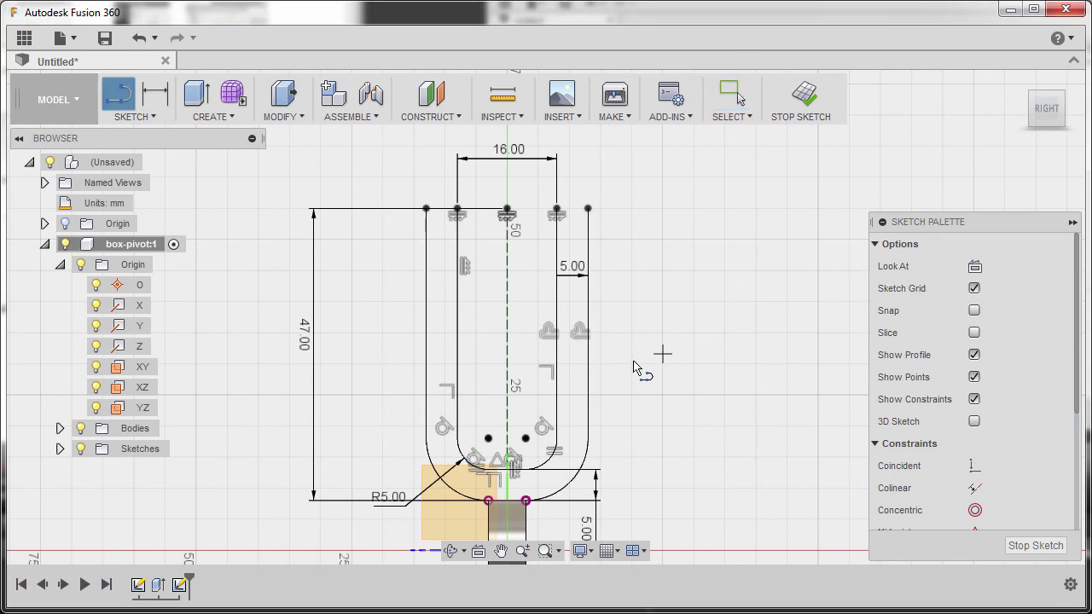
Cap the open arm tops with a line to close the U wall profile
{"action": "left_click", "coordinate": [427, 209]}
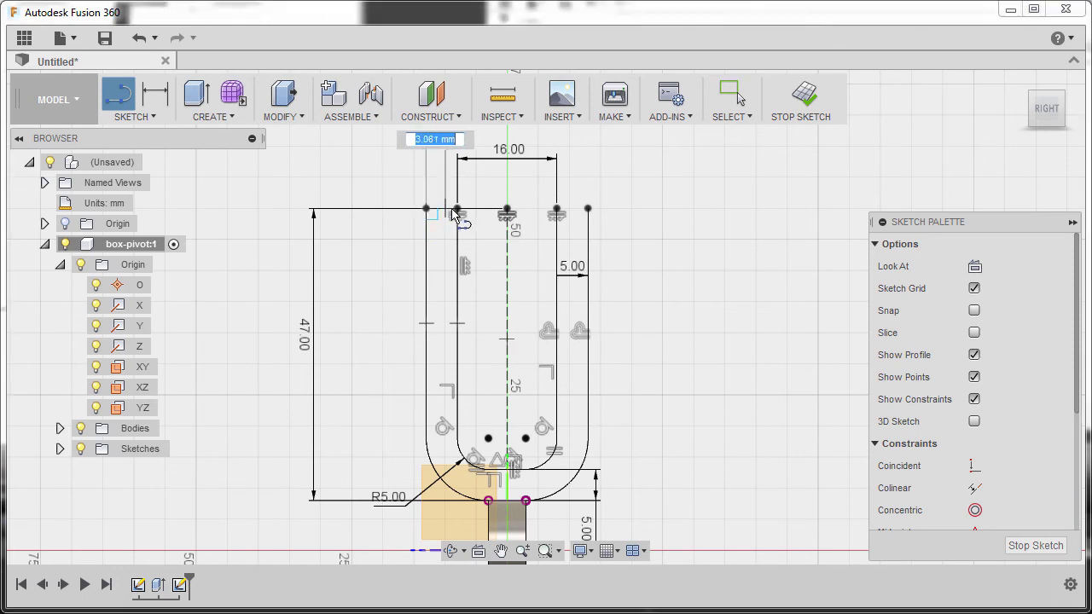
{"action": "left_click", "coordinate": [588, 209]}
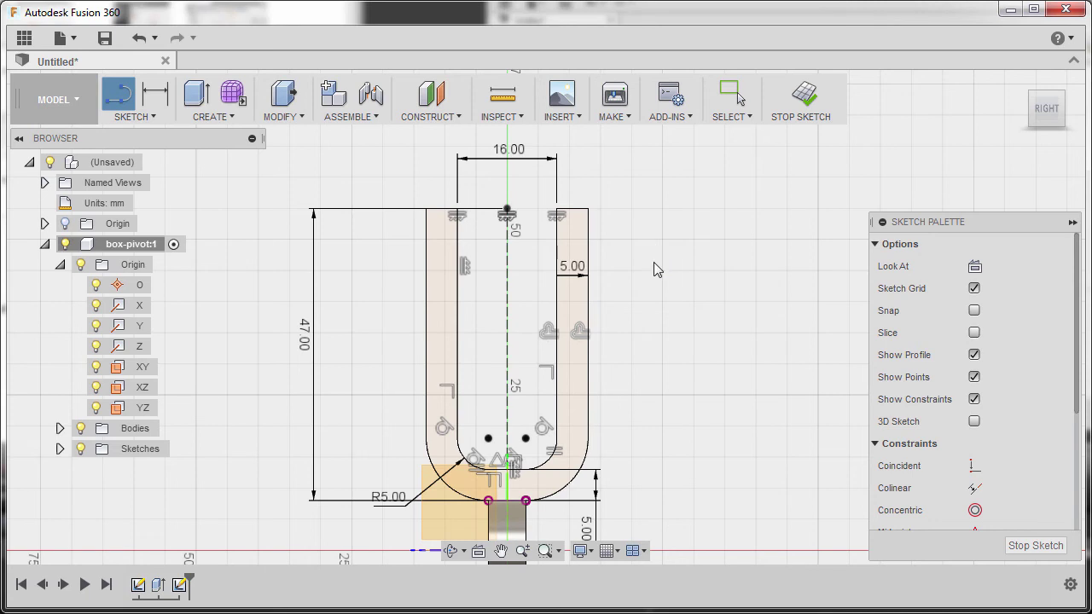
{"action": "key", "text": "Escape"}
{"action": "scroll", "coordinate": [581, 321], "scroll_direction": "down", "scroll_amount": 2}
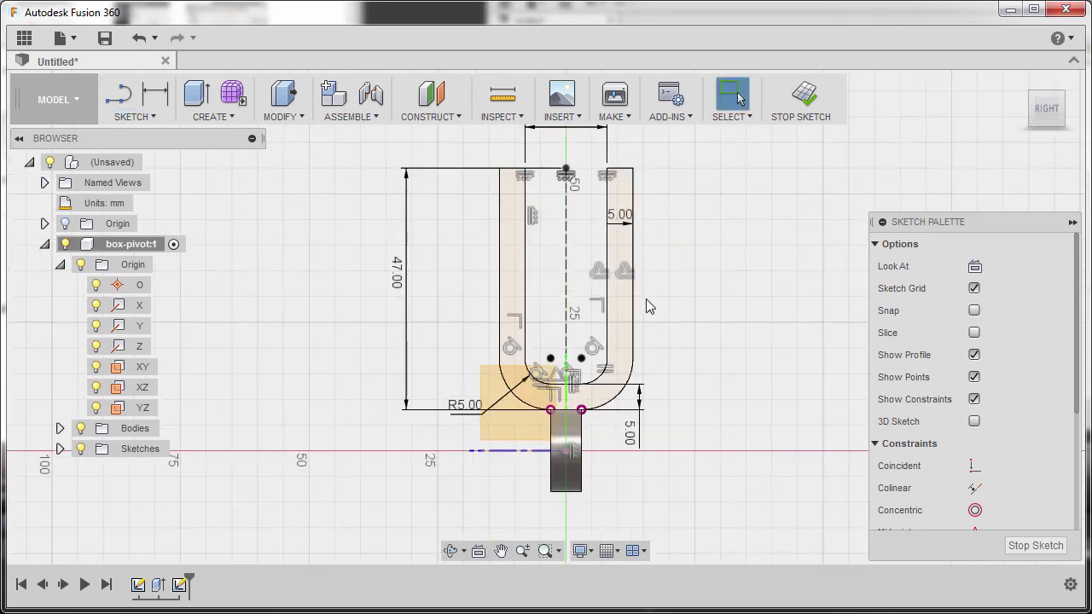
{"action": "middle_click_drag", "start_coordinate": [645, 298], "coordinate": [657, 318]}
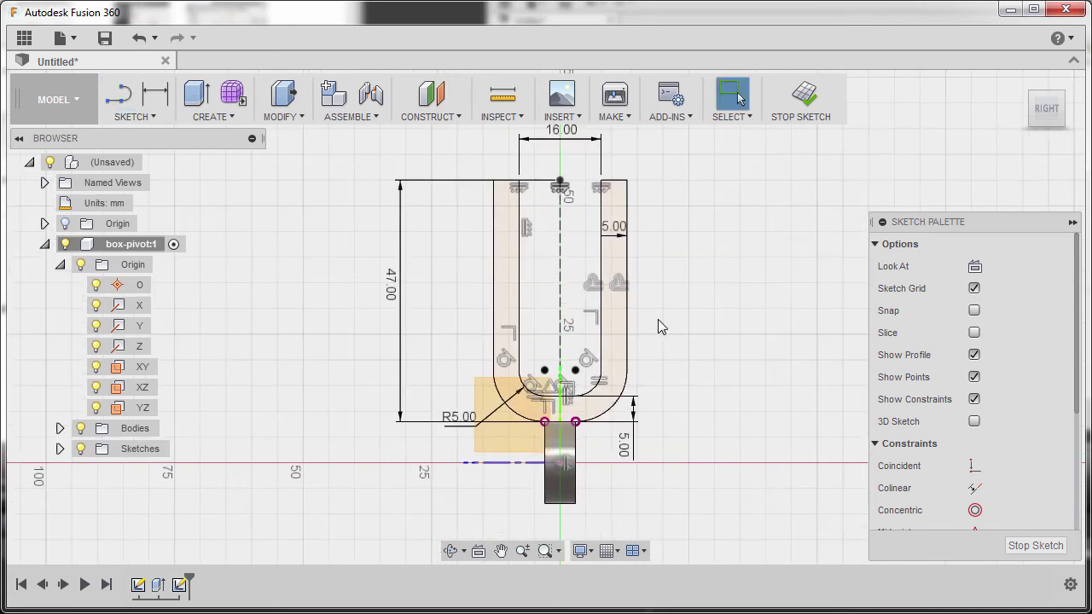
{"action": "key", "text": "e"}
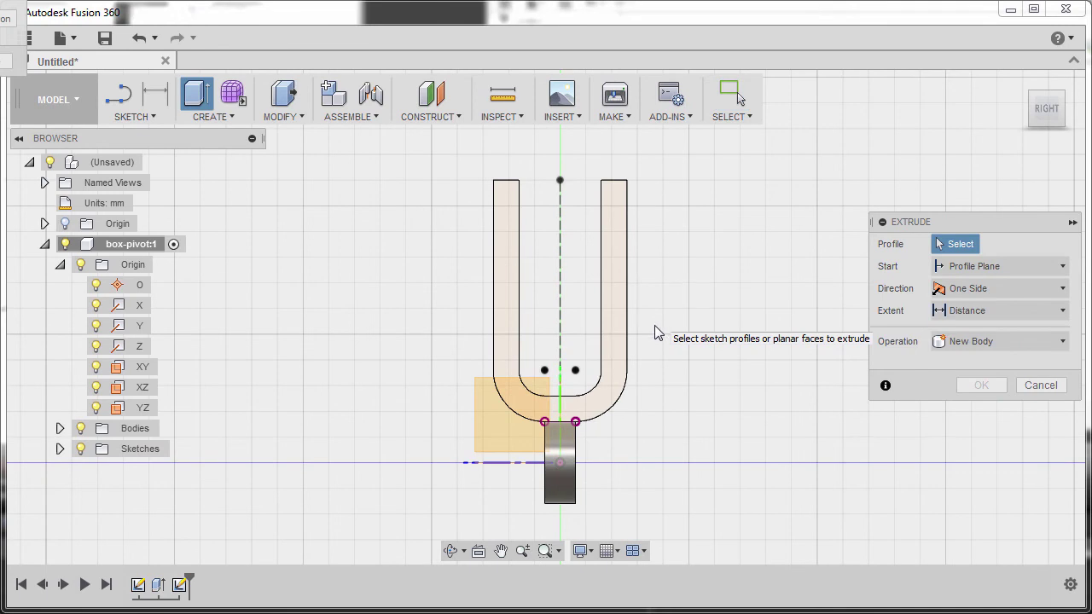
Extrude the U profile symmetrically, whole length 30 mm, joined to the base link
{"action": "left_click", "coordinate": [614, 314]}
{"action": "scroll", "coordinate": [614, 314], "scroll_direction": "down", "scroll_amount": 1}
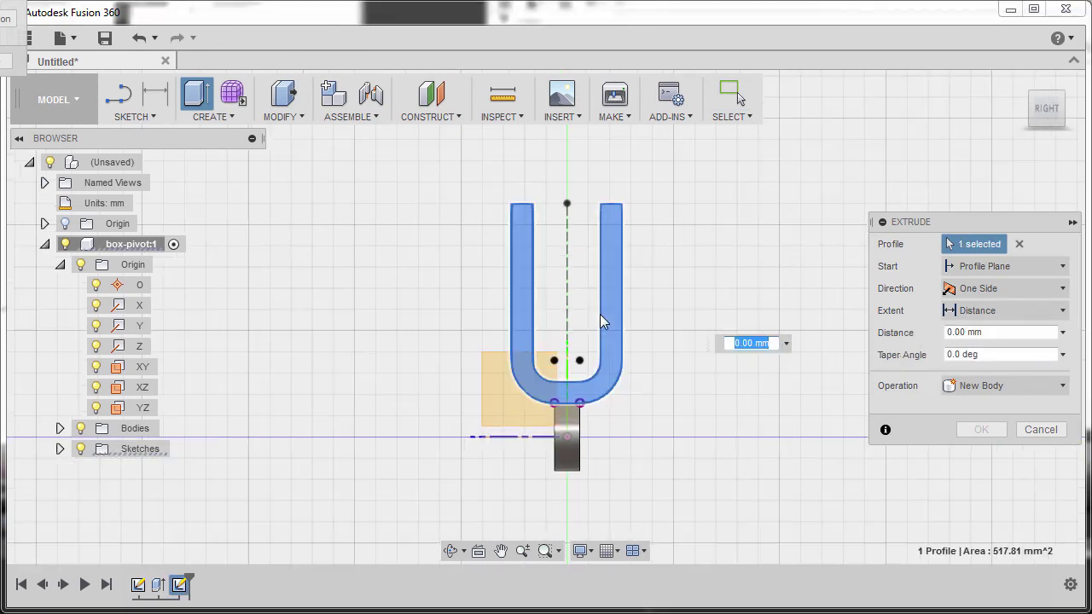
{"action": "middle_click_drag", "start_coordinate": [587, 317], "coordinate": [639, 344], "text": "shift"}
{"action": "left_click_drag", "start_coordinate": [605, 302], "coordinate": [643, 343]}
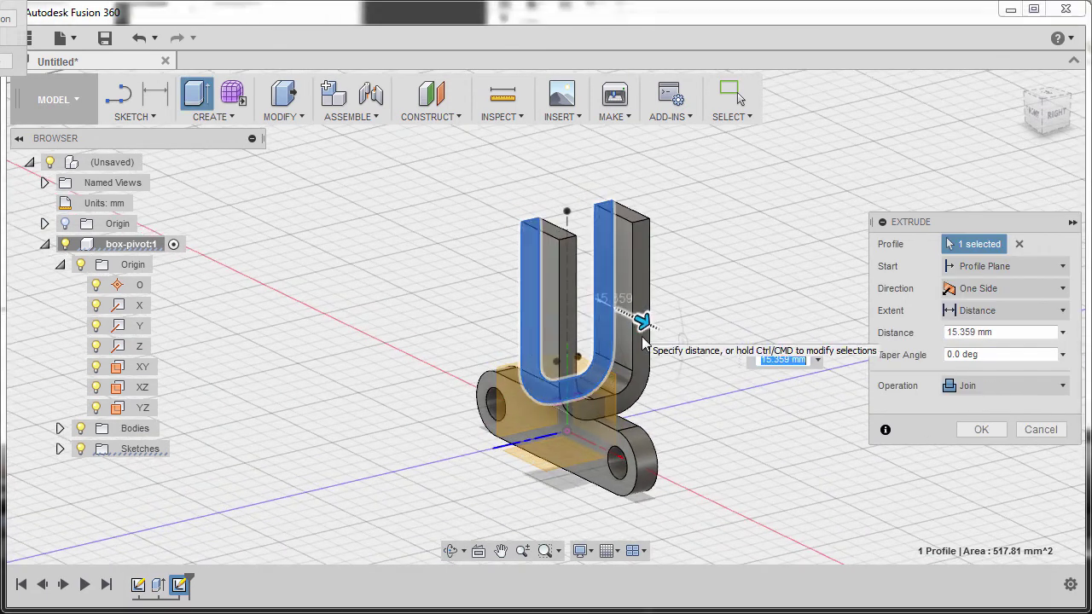
{"action": "left_click", "coordinate": [996, 290]}
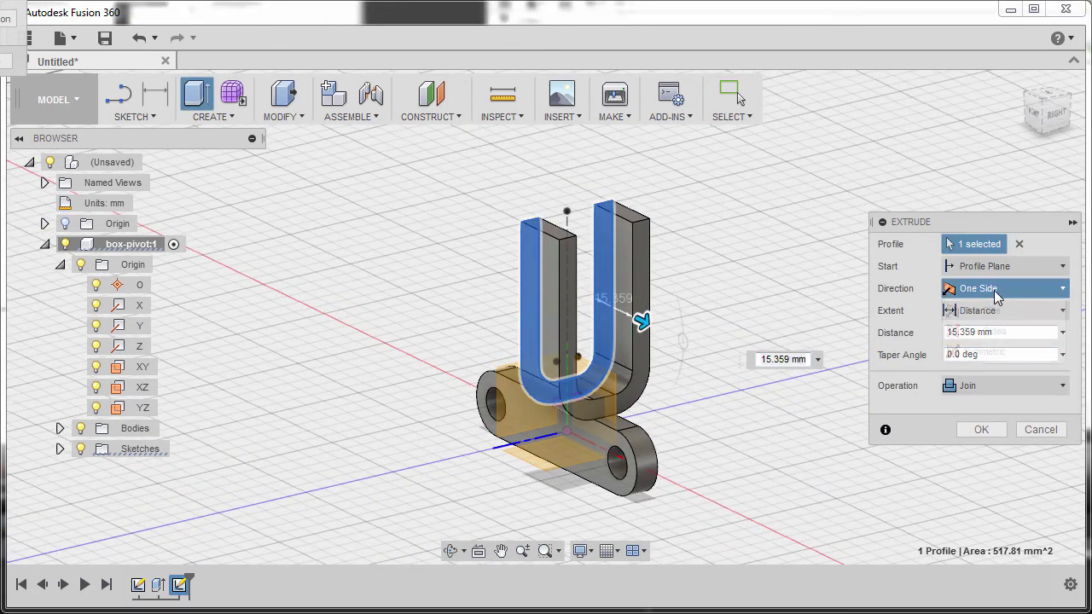
{"action": "left_click", "coordinate": [997, 352]}
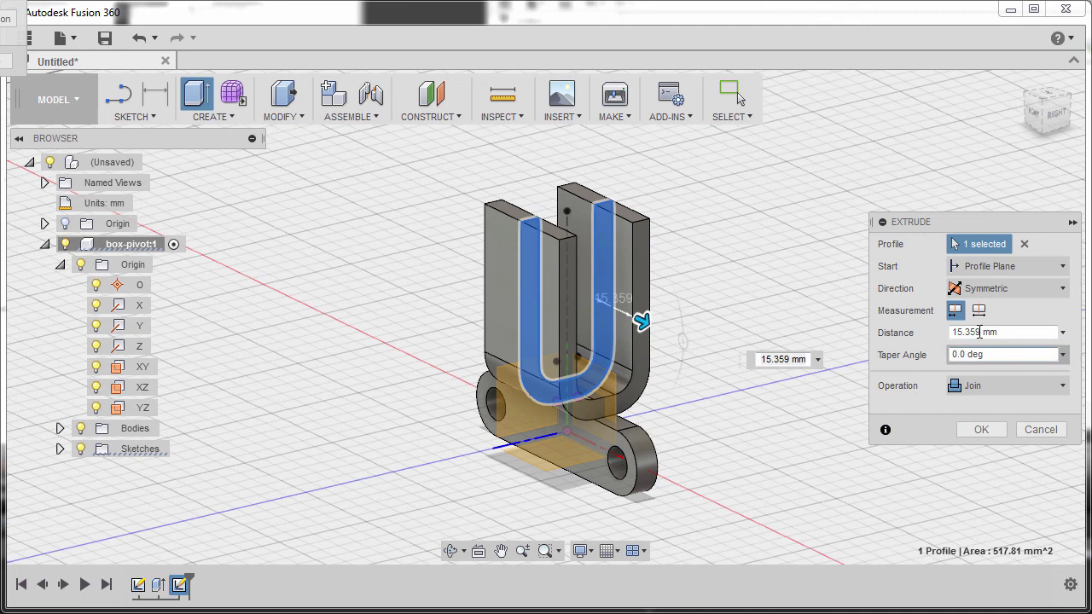
{"action": "left_click", "coordinate": [979, 313]}
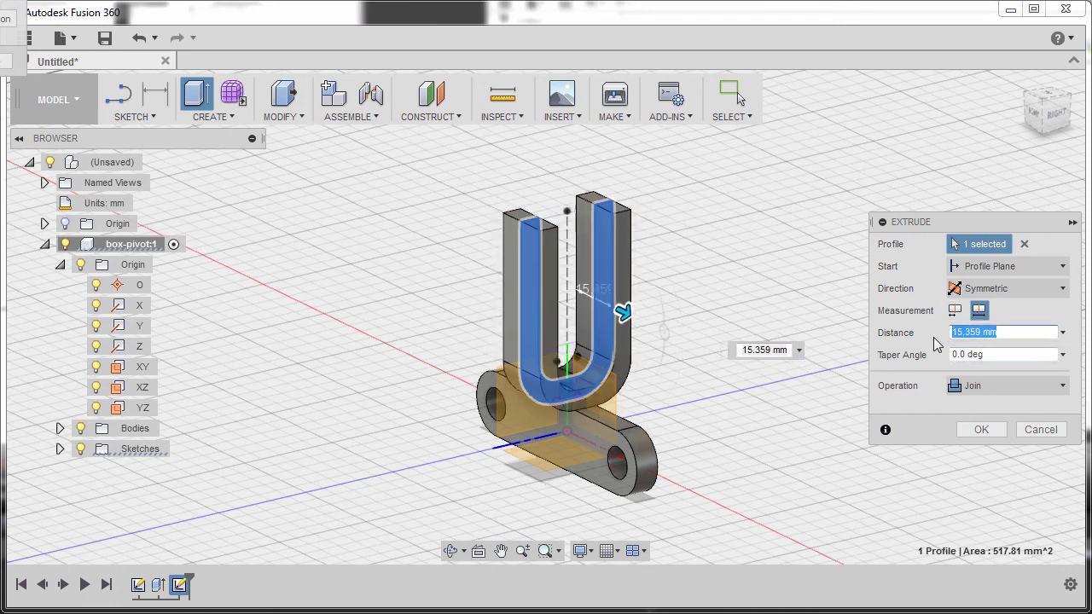
{"action": "type", "text": "30"}
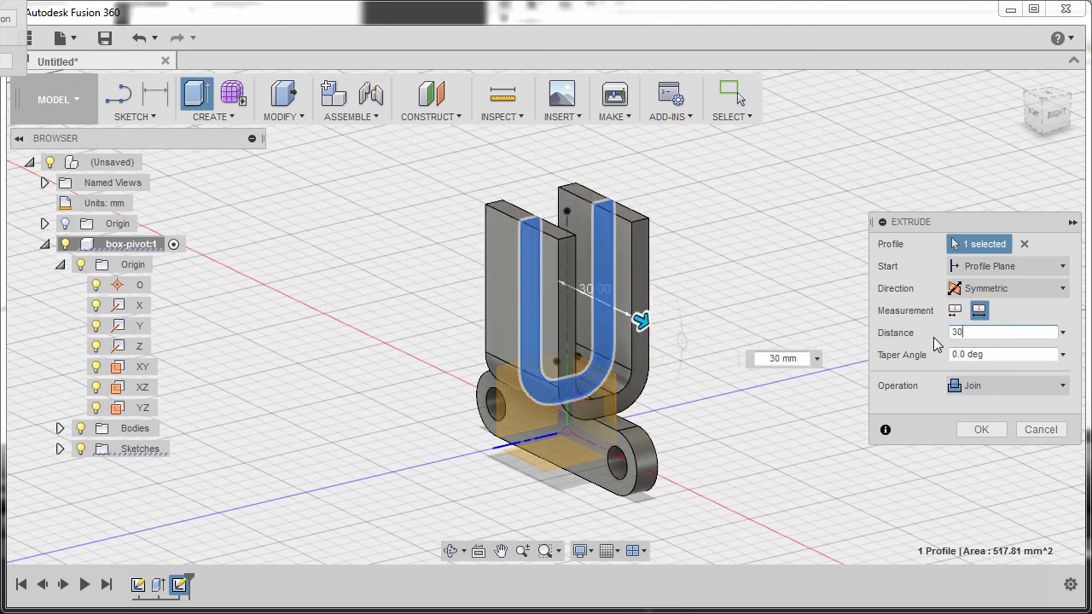
{"action": "left_click", "coordinate": [983, 429]}
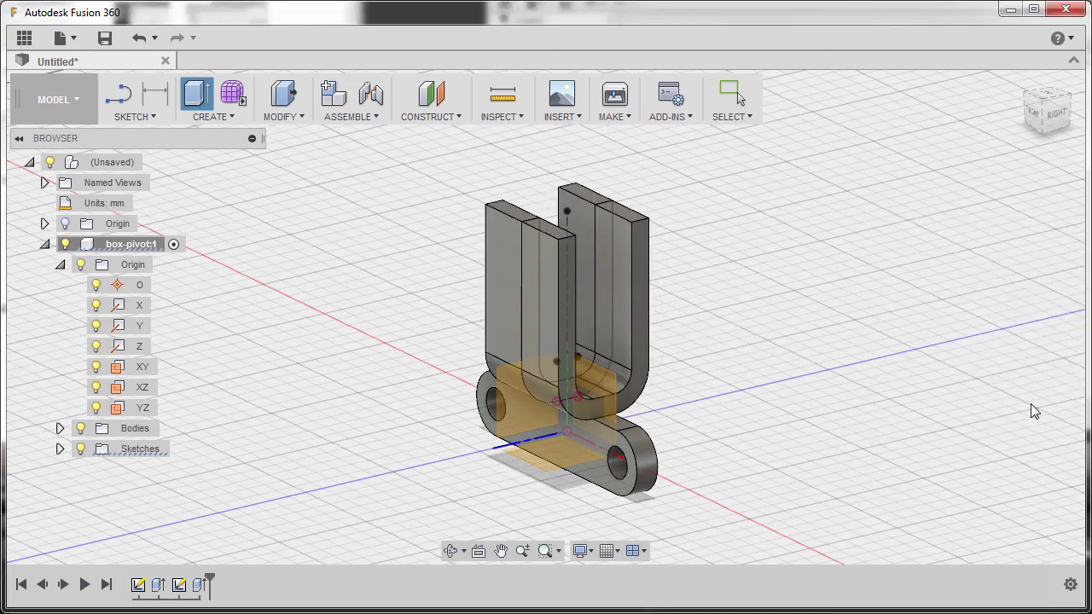
Hide Sketch3 in the browser's Sketches list and begin a new sketch
{"action": "middle_click_drag", "start_coordinate": [696, 468], "coordinate": [632, 452], "text": "shift"}
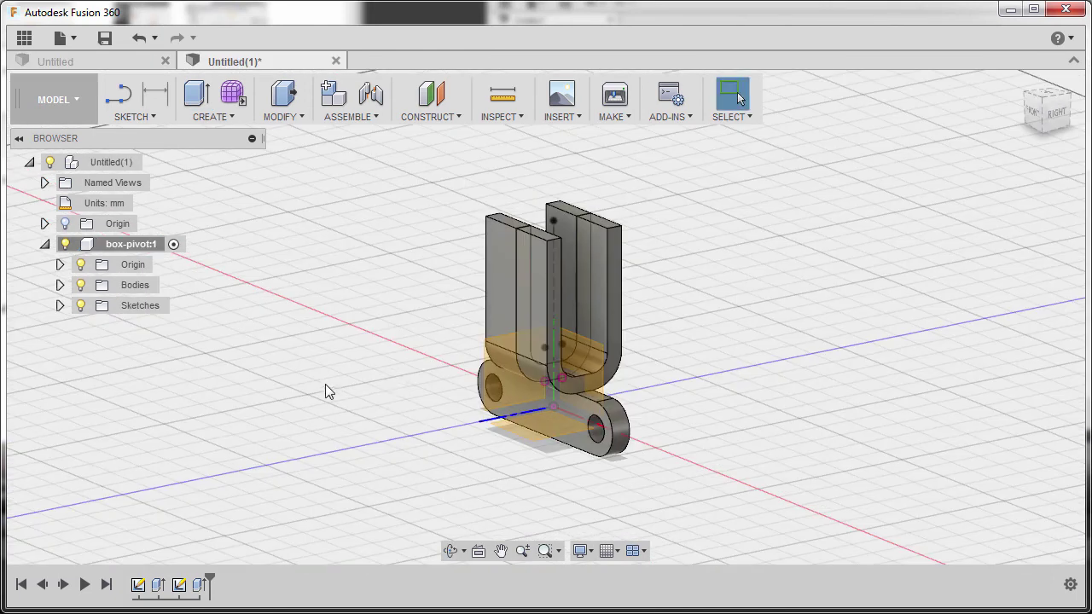
{"action": "left_click", "coordinate": [60, 308]}
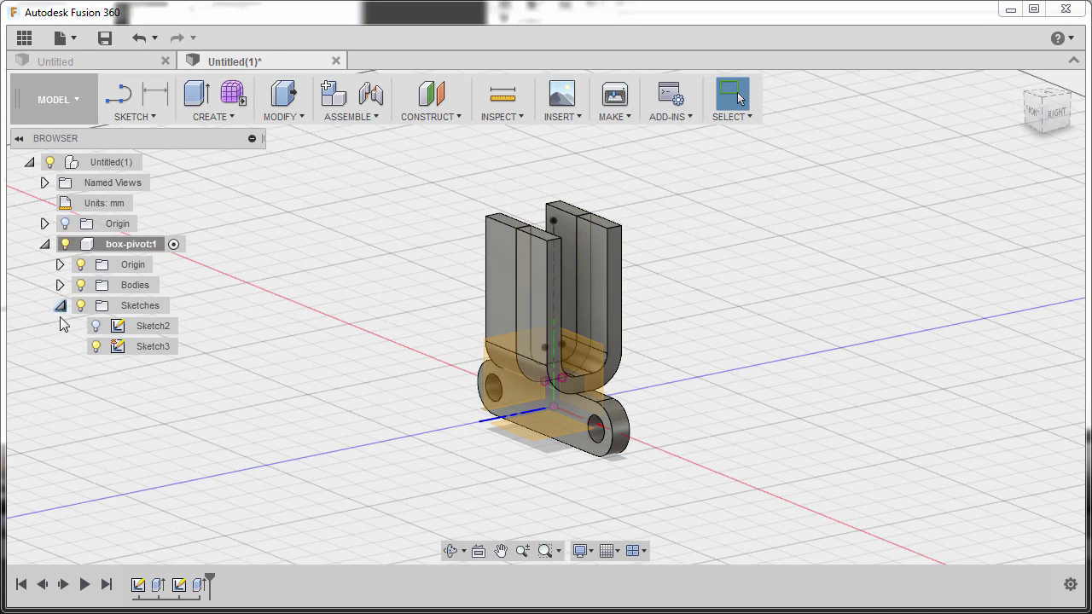
{"action": "left_click", "coordinate": [98, 349]}
{"action": "left_click", "coordinate": [96, 347]}
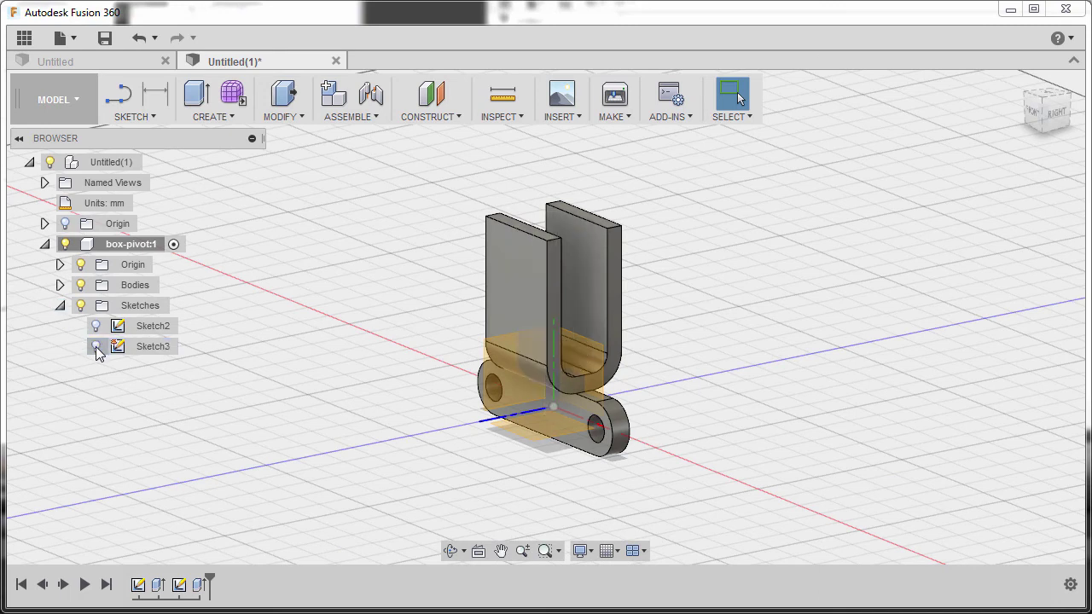
{"action": "left_click", "coordinate": [61, 307]}
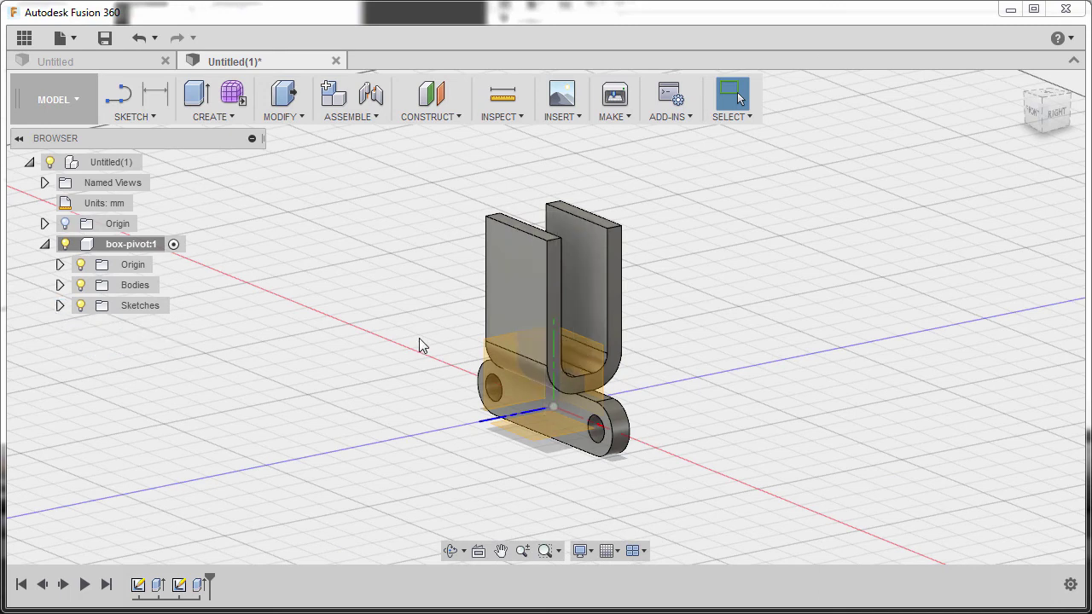
{"action": "key", "text": "s"}
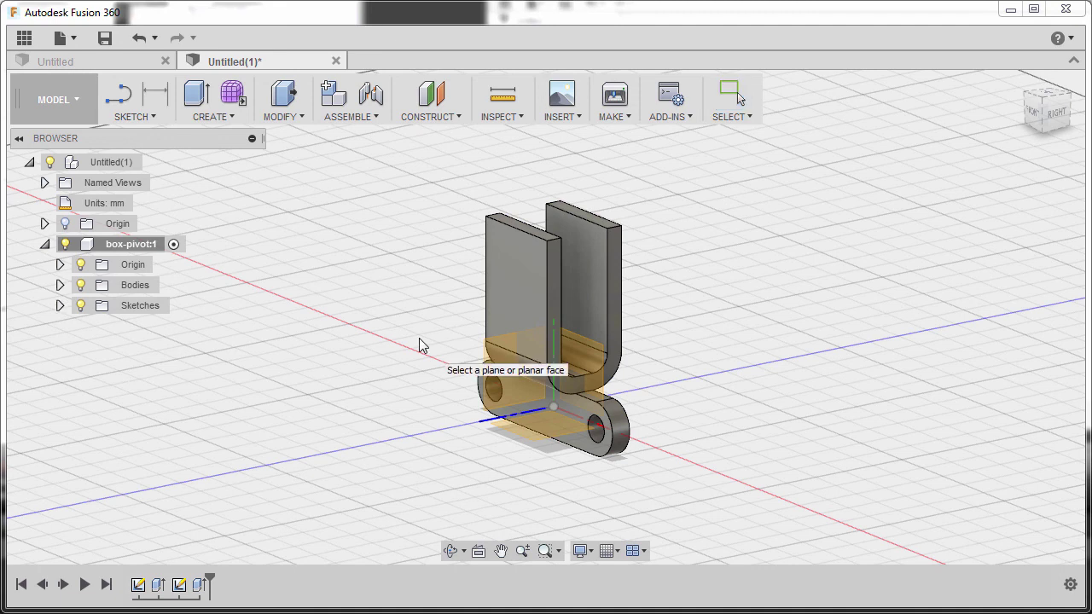
On the arm's flat face, draw a 6 mm diameter circle near the top
{"action": "left_click", "coordinate": [582, 350]}
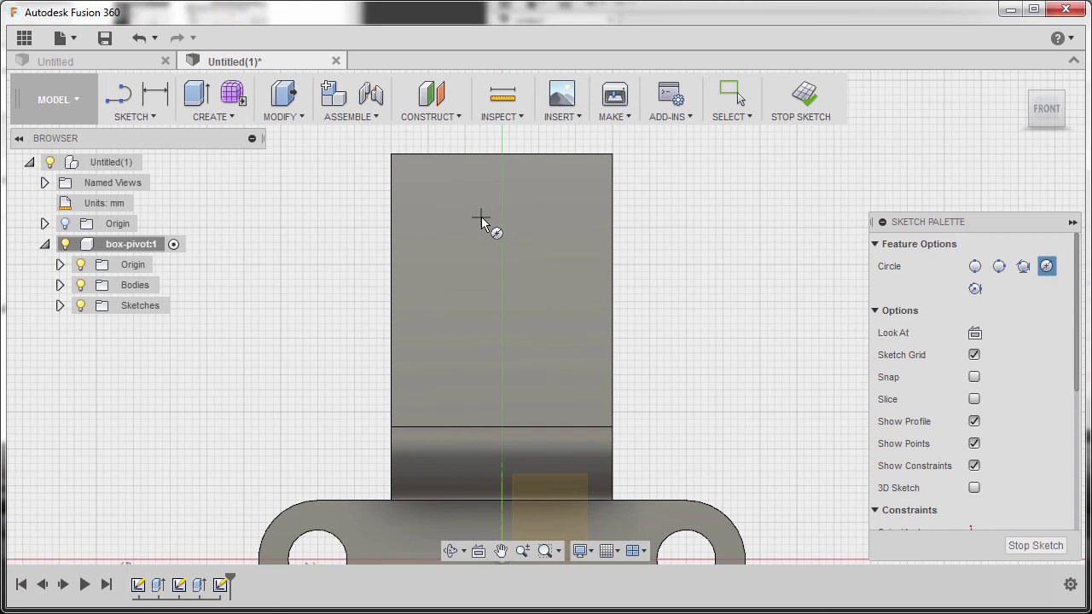
{"action": "left_click", "coordinate": [481, 217]}
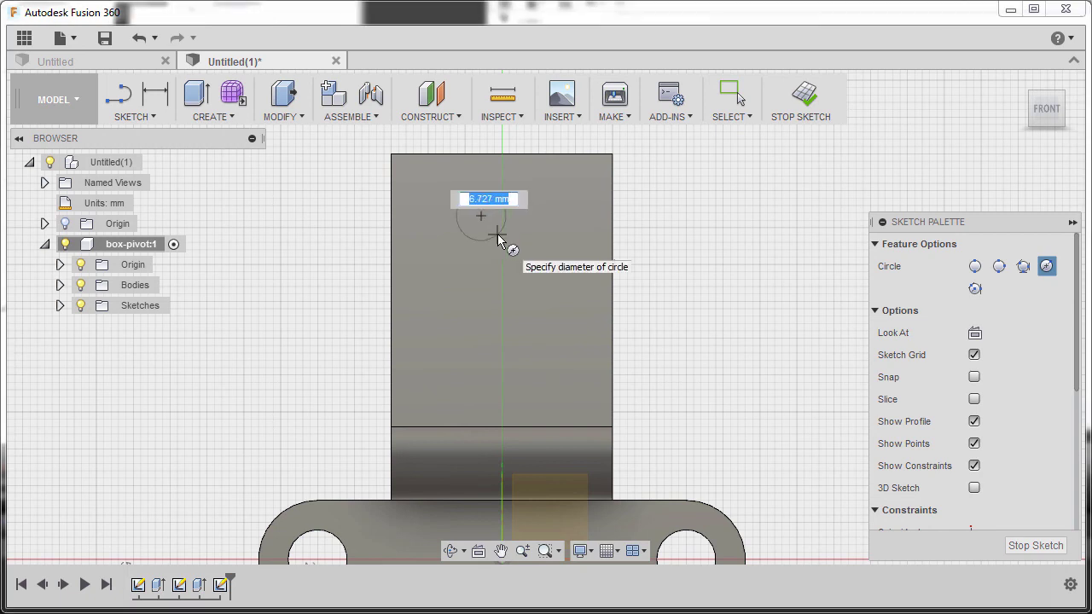
{"action": "type", "text": "6"}
{"action": "key", "text": "Return"}
Align the circle centre vertically with the origin
{"action": "scroll", "coordinate": [512, 247], "scroll_direction": "down", "scroll_amount": 2}
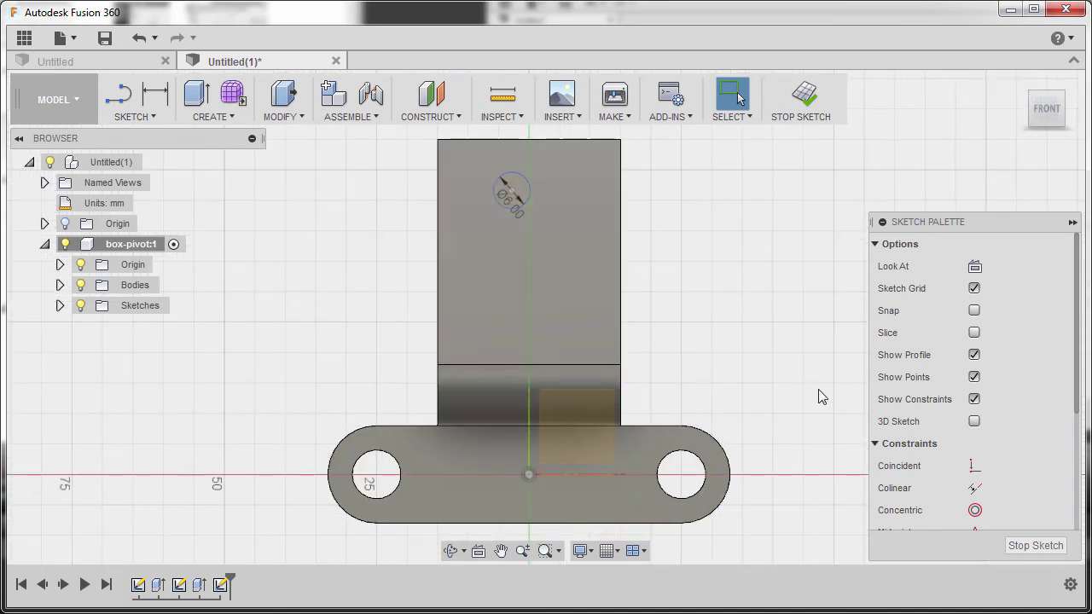
{"action": "scroll", "coordinate": [989, 429], "scroll_direction": "down", "scroll_amount": 3}
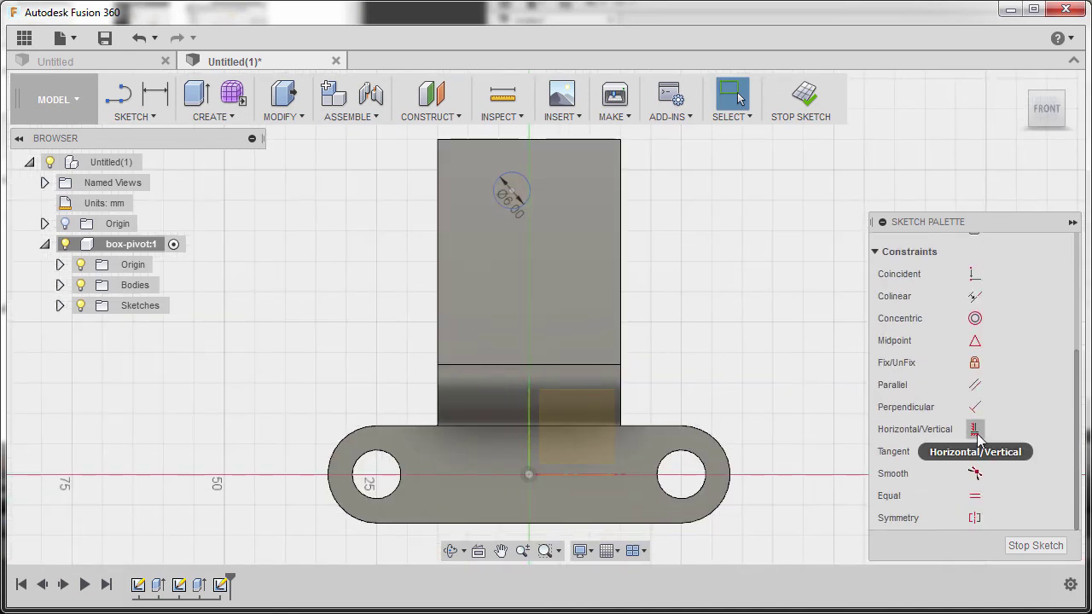
{"action": "left_click", "coordinate": [975, 431]}
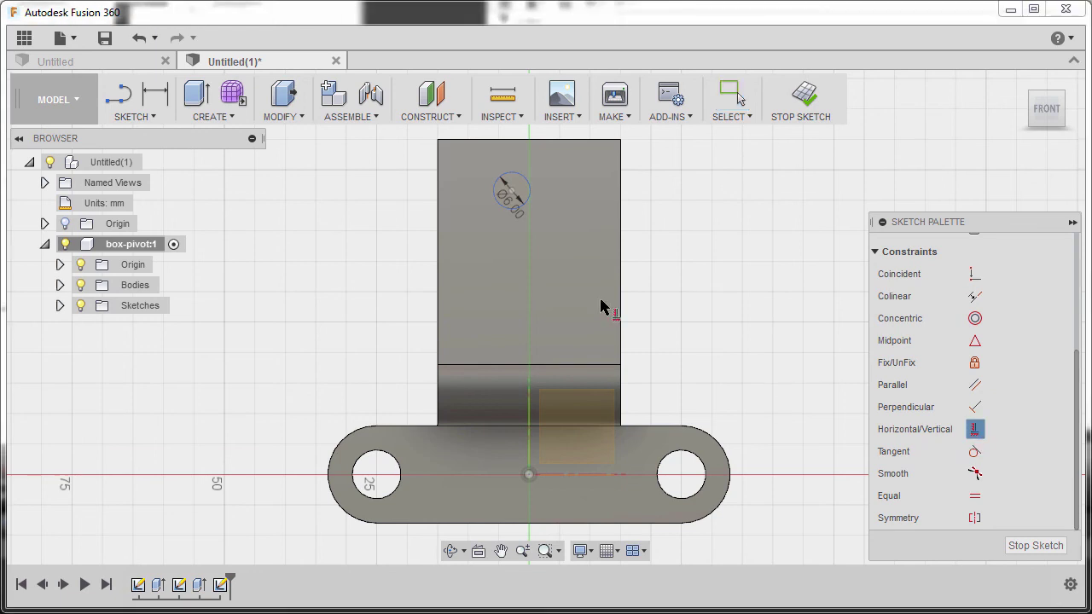
{"action": "left_click", "coordinate": [512, 191]}
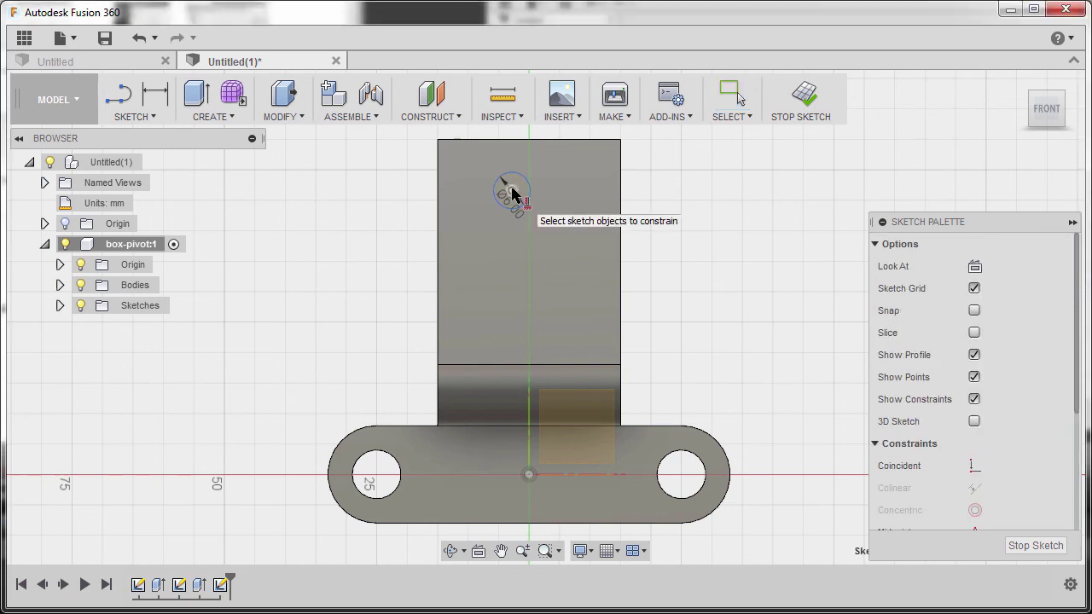
{"action": "left_click", "coordinate": [530, 476]}
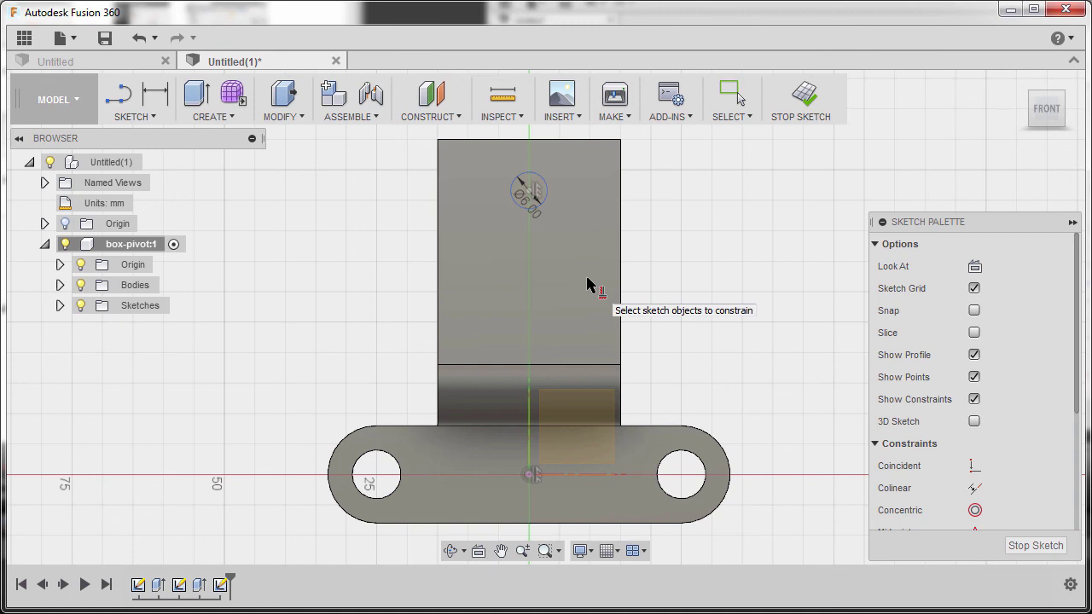
Dimension the circle centre 10 mm below the arm's top edge
{"action": "key", "text": "d"}
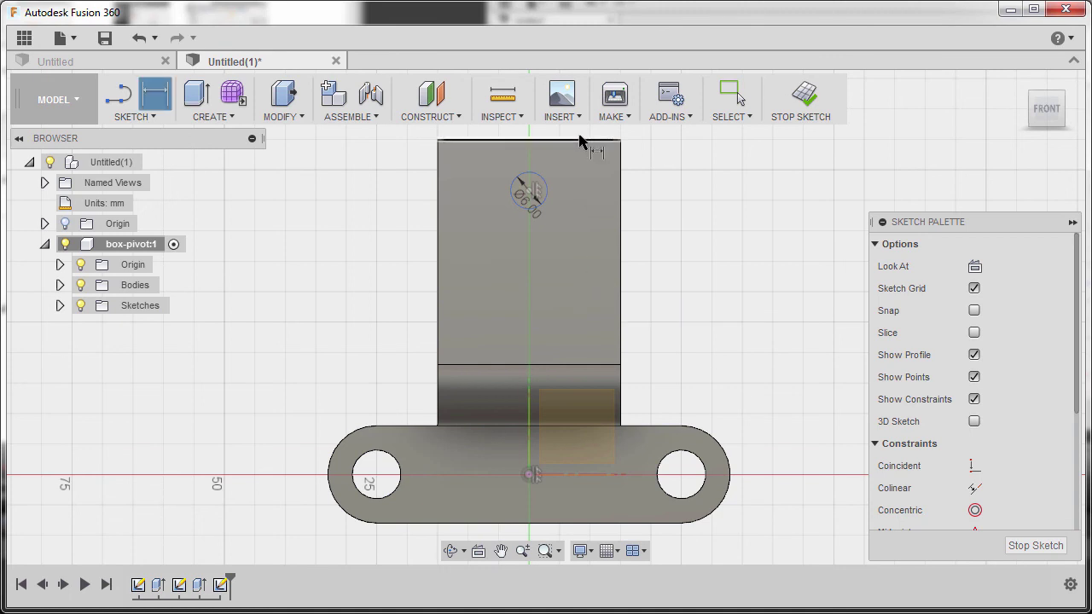
{"action": "middle_click_drag", "start_coordinate": [578, 162], "coordinate": [555, 224]}
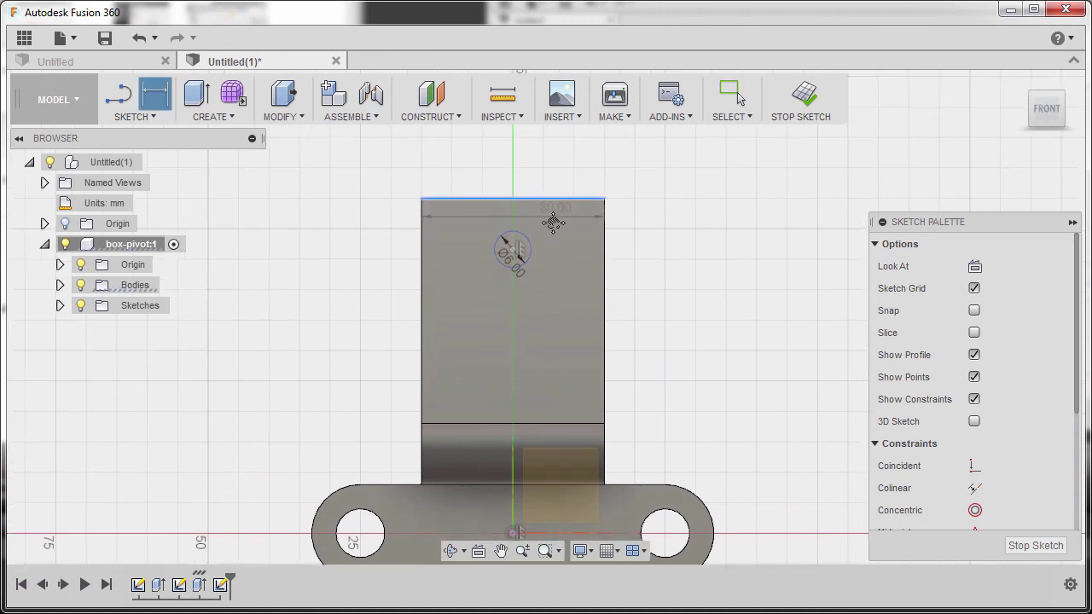
{"action": "left_click", "coordinate": [511, 256]}
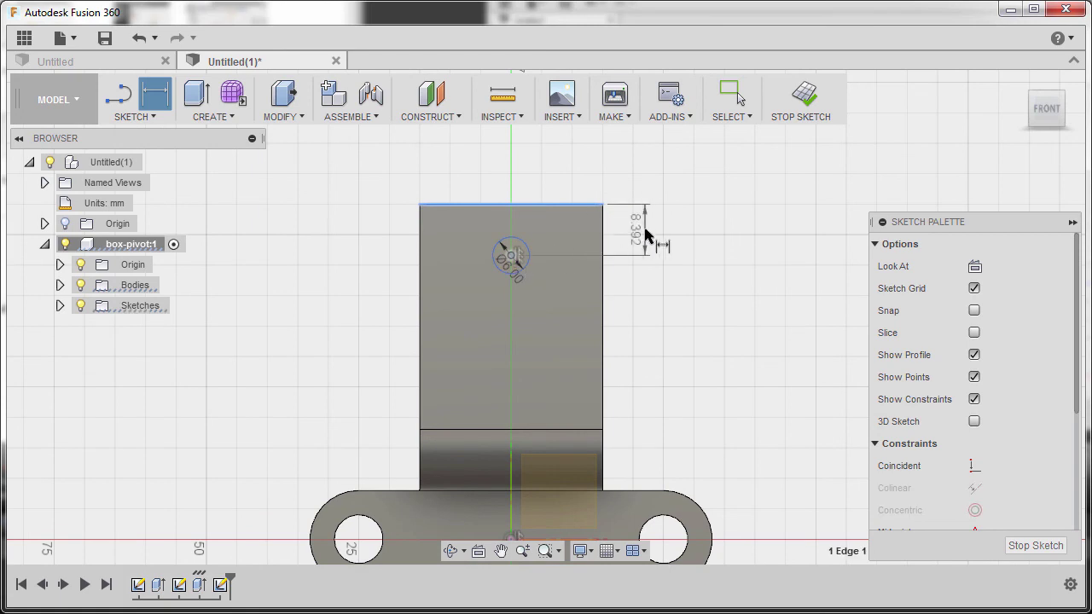
{"action": "left_click", "coordinate": [645, 235]}
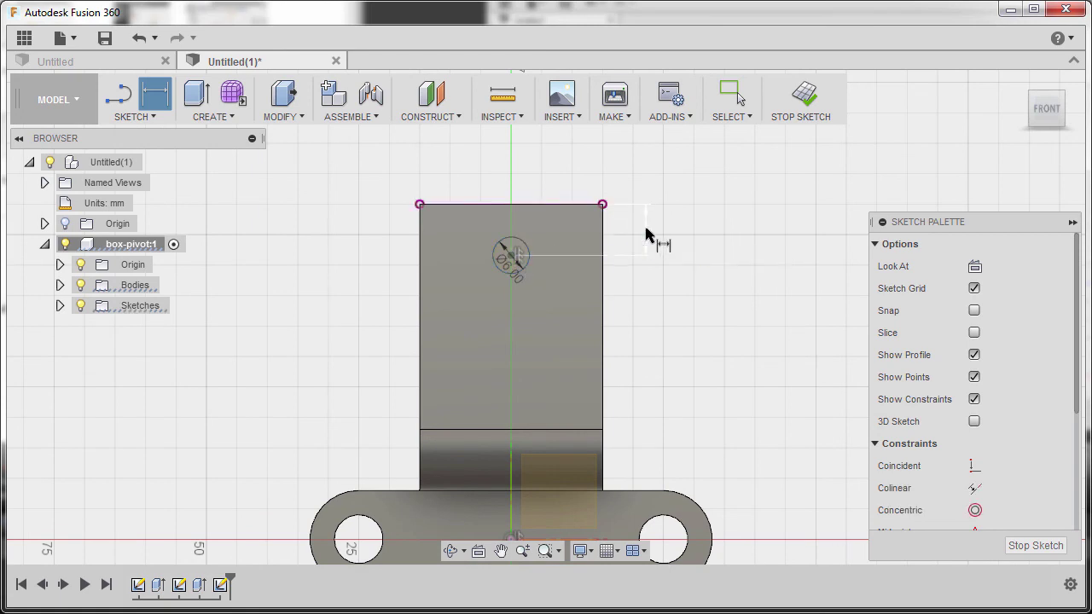
{"action": "type", "text": "10"}
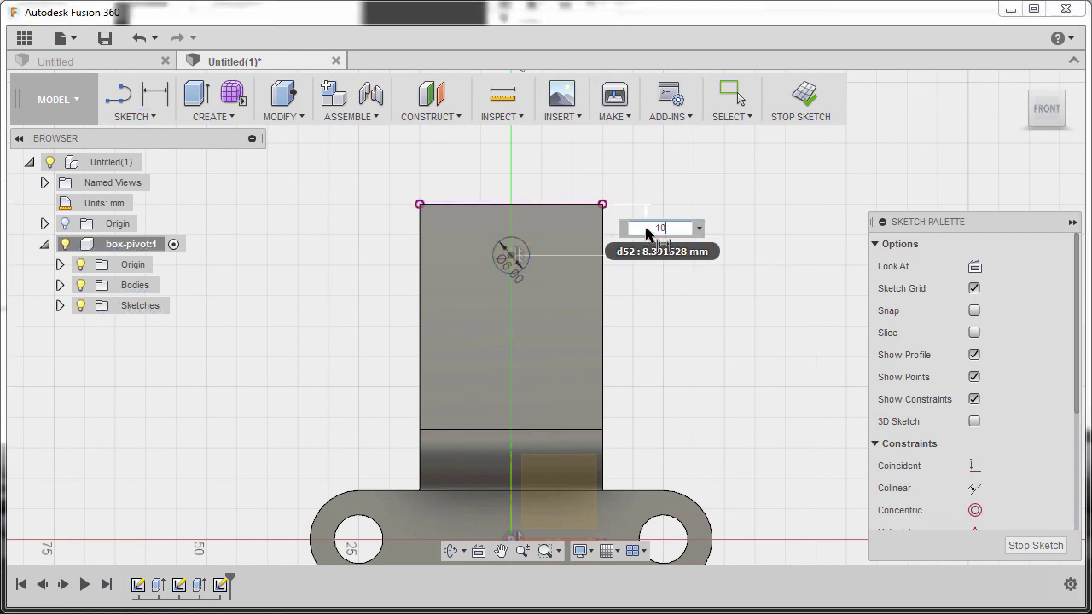
{"action": "key", "text": "Return"}
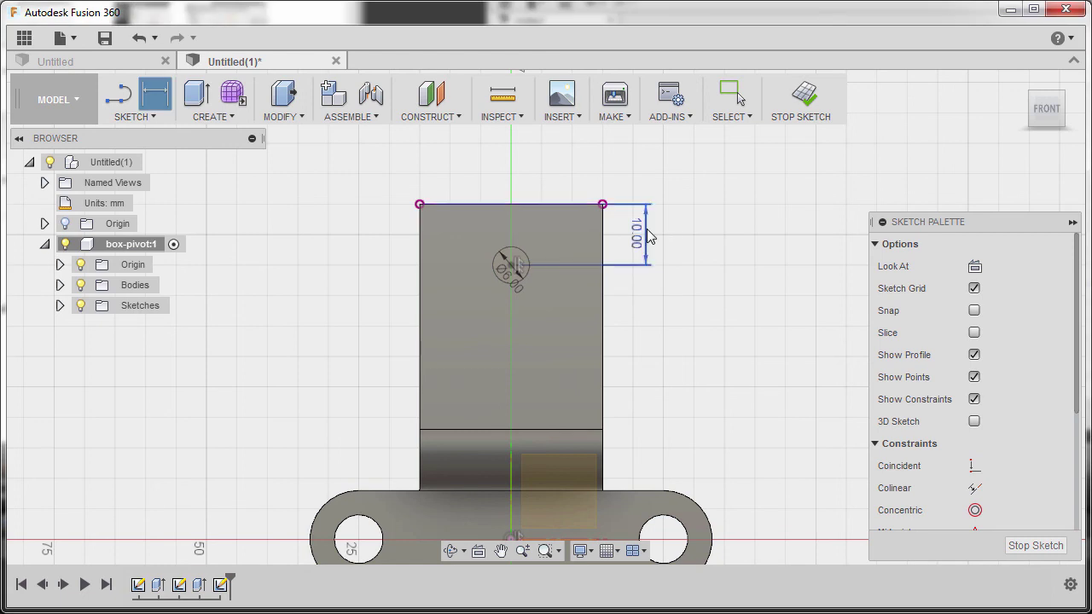
{"action": "key", "text": "e"}
{"action": "middle_click_drag", "start_coordinate": [651, 238], "coordinate": [508, 298], "text": "shift"}
Cut the 6 mm circle through both arms using Two Sides with All extents
{"action": "scroll", "coordinate": [509, 281], "scroll_direction": "up", "scroll_amount": 5}
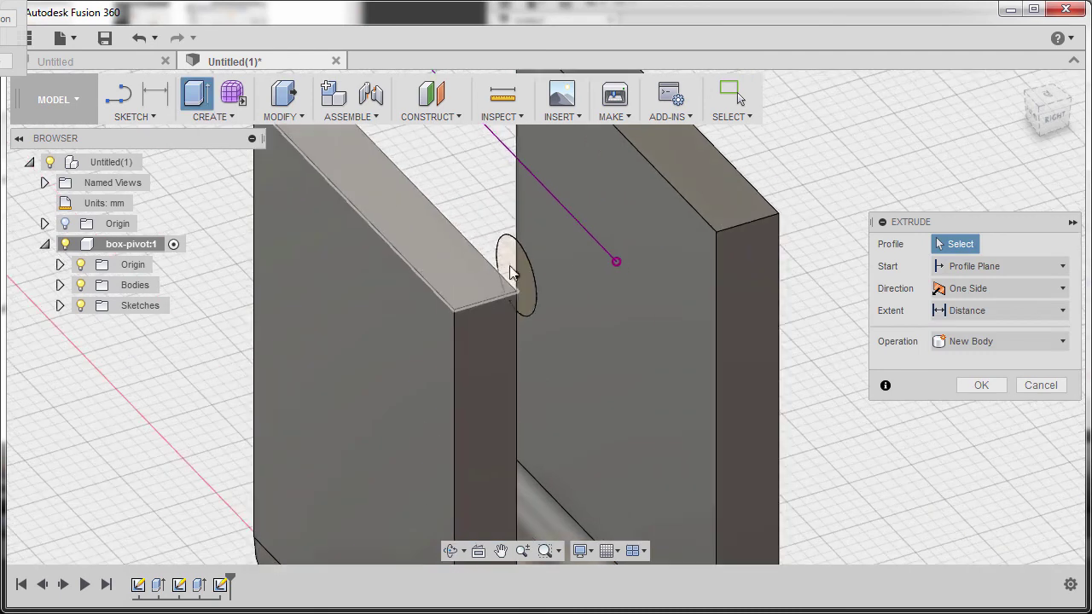
{"action": "left_click", "coordinate": [509, 271]}
{"action": "scroll", "coordinate": [503, 264], "scroll_direction": "down", "scroll_amount": 5}
{"action": "left_click_drag", "start_coordinate": [498, 266], "coordinate": [364, 307]}
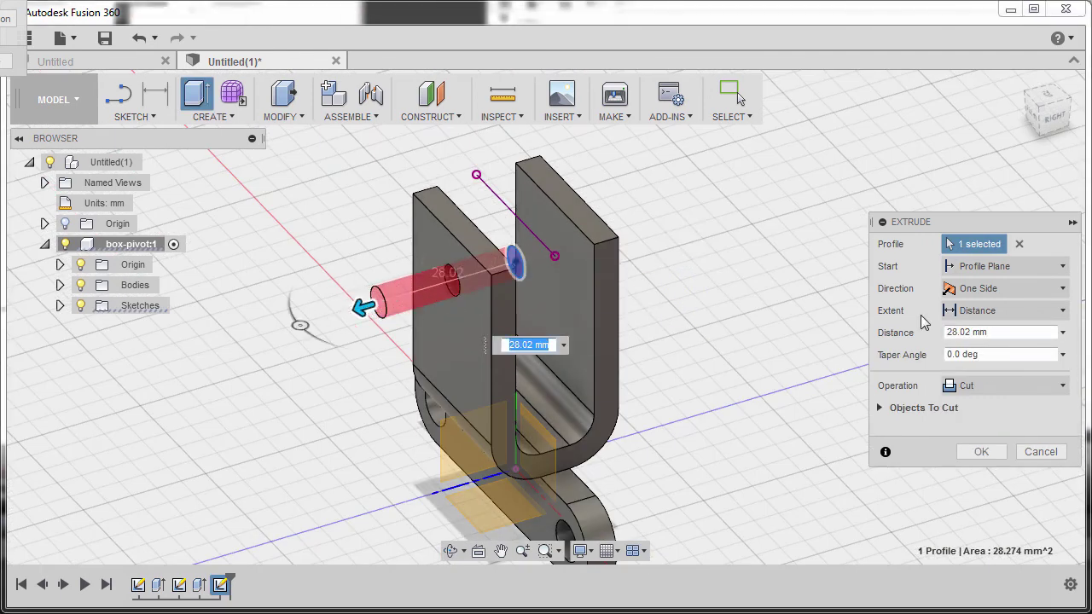
{"action": "left_click", "coordinate": [990, 294]}
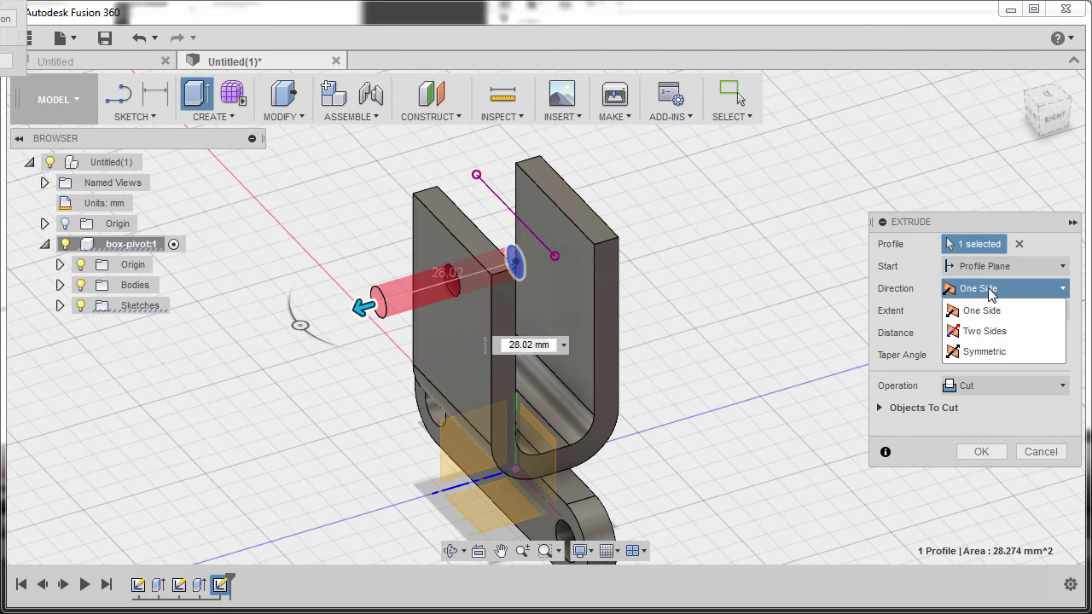
{"action": "left_click", "coordinate": [1026, 330]}
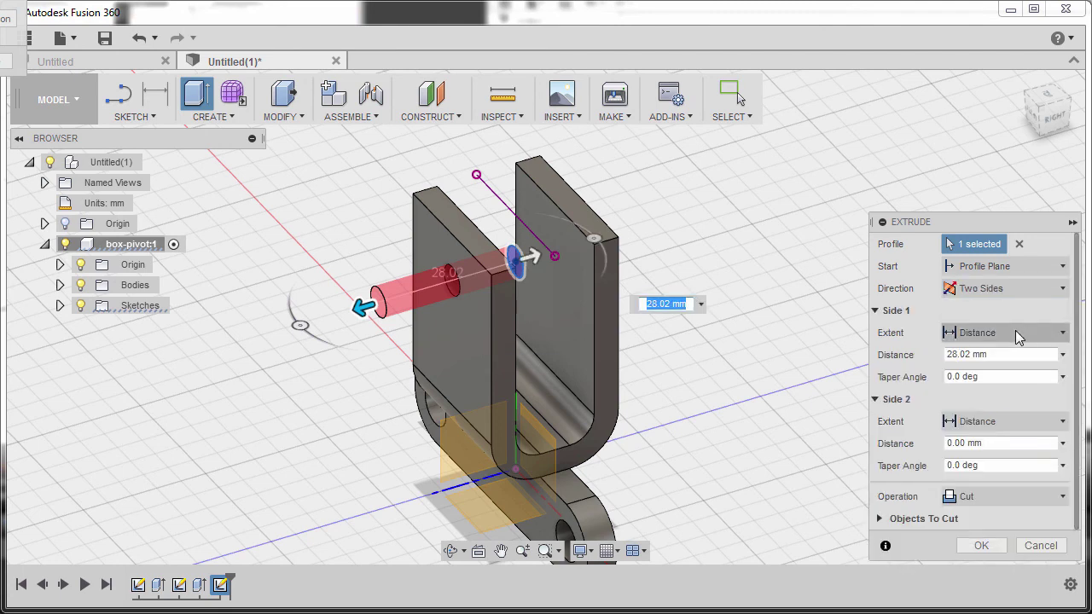
{"action": "left_click", "coordinate": [1015, 333]}
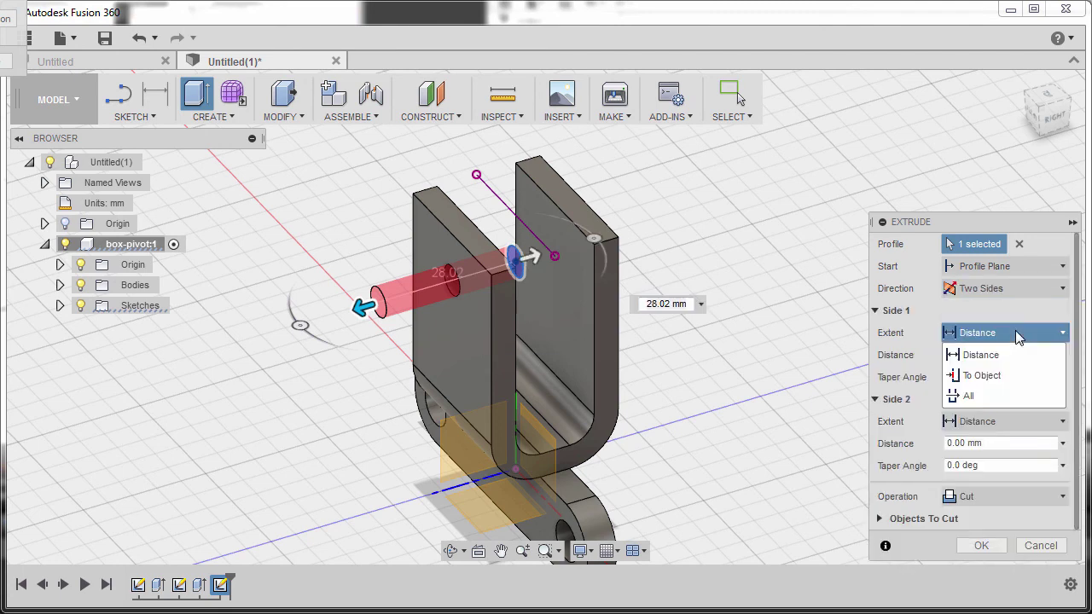
{"action": "left_click", "coordinate": [994, 396]}
{"action": "left_click", "coordinate": [995, 402]}
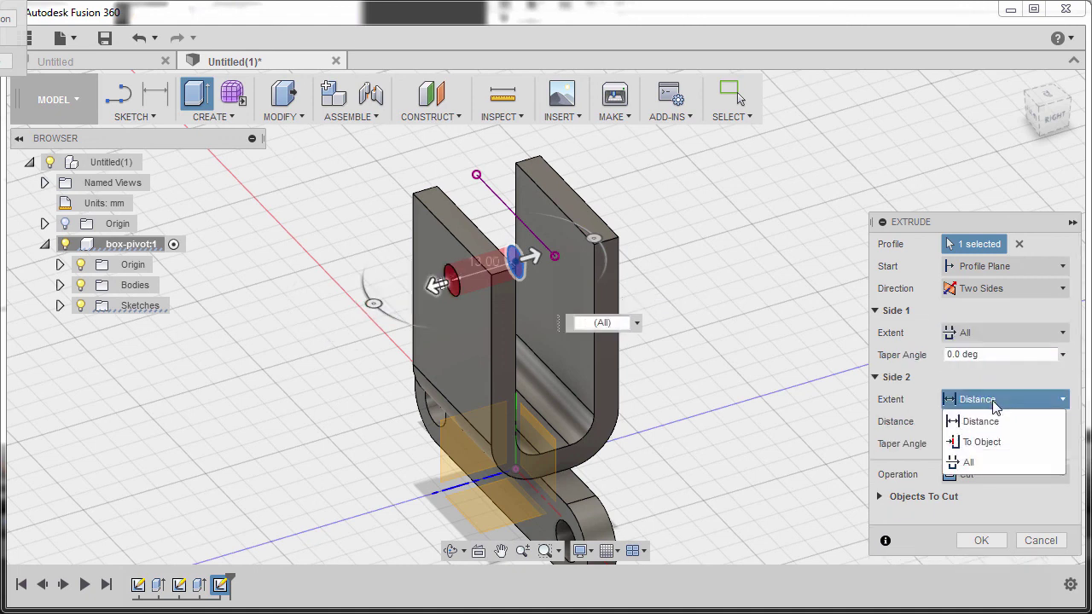
{"action": "left_click", "coordinate": [990, 461]}
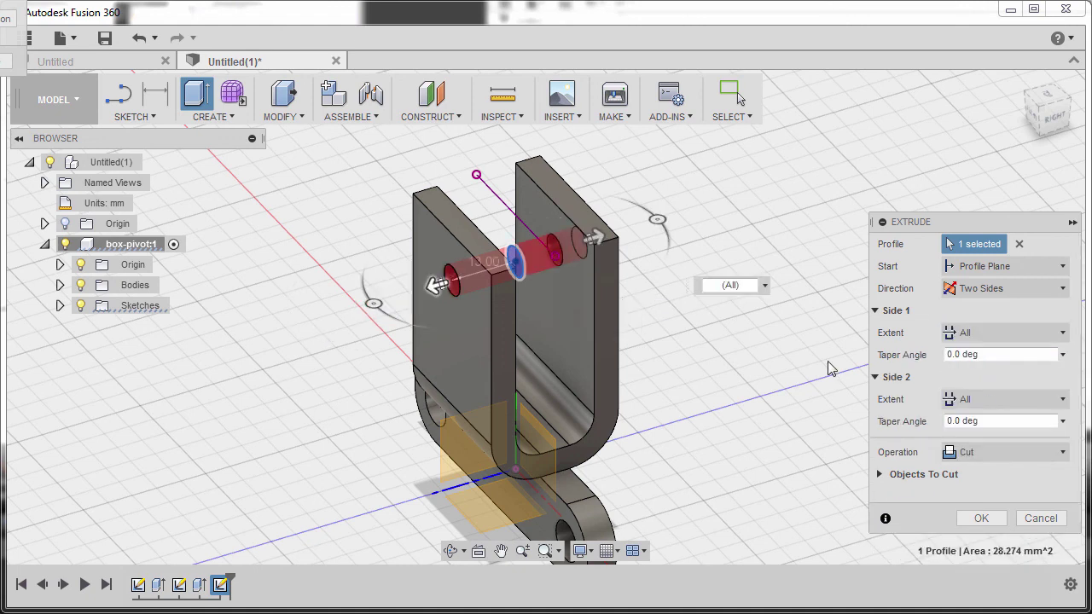
{"action": "left_click", "coordinate": [981, 517]}
{"action": "middle_click_drag", "start_coordinate": [806, 364], "coordinate": [740, 261], "text": "shift"}
Fillet the four top corner edges of the front and back arms with a 5 mm radius
{"action": "key", "text": "f"}
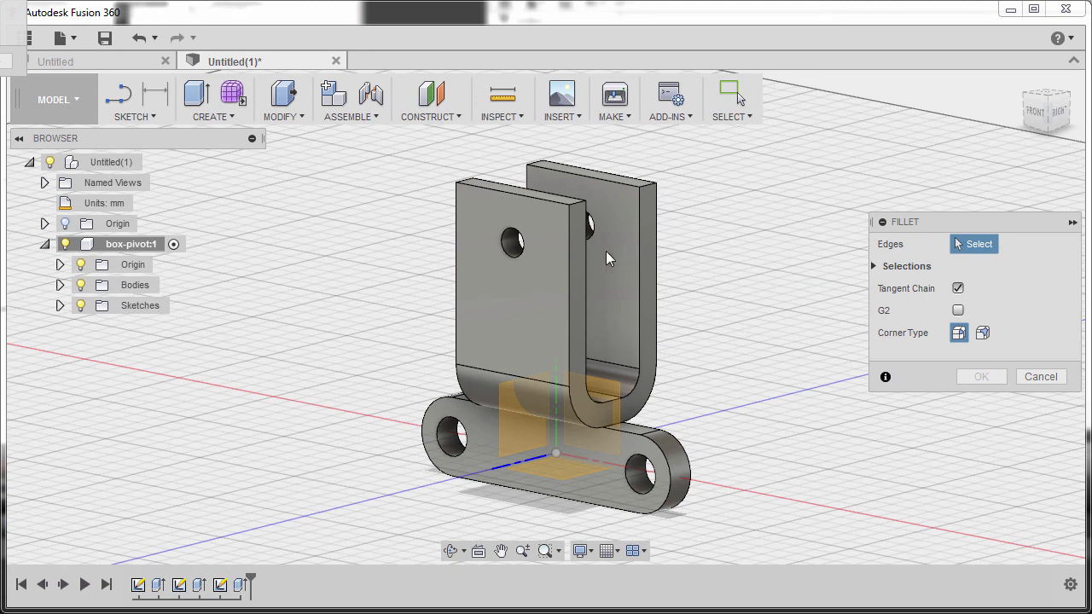
{"action": "scroll", "coordinate": [583, 229], "scroll_direction": "up", "scroll_amount": 5}
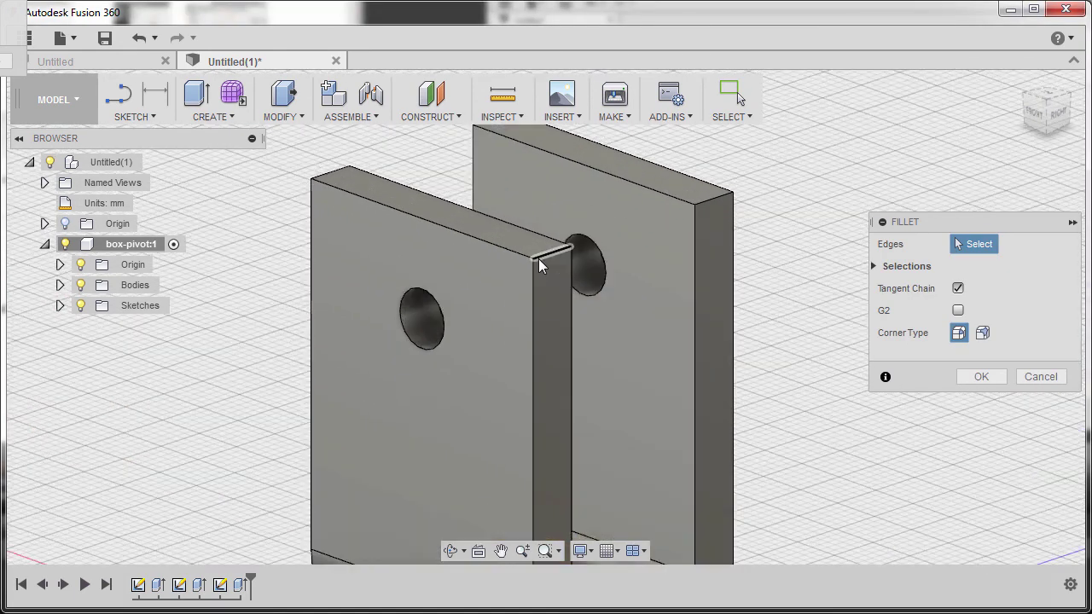
{"action": "left_click", "coordinate": [539, 256]}
{"action": "left_click", "coordinate": [719, 205]}
{"action": "scroll", "coordinate": [708, 201], "scroll_direction": "down", "scroll_amount": 3}
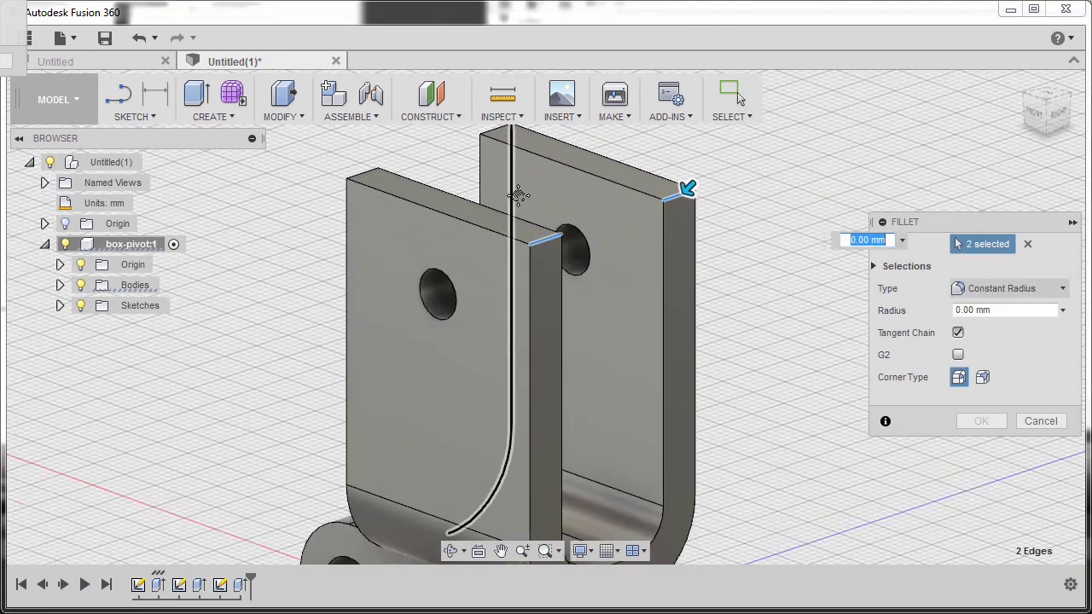
{"action": "left_click", "coordinate": [519, 205]}
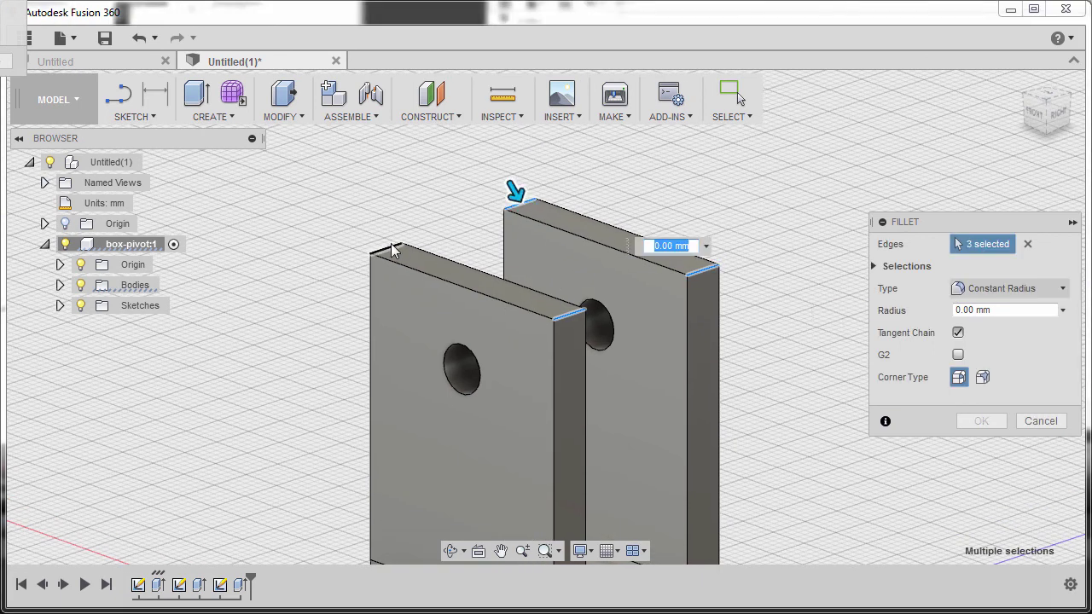
{"action": "left_click", "coordinate": [391, 249]}
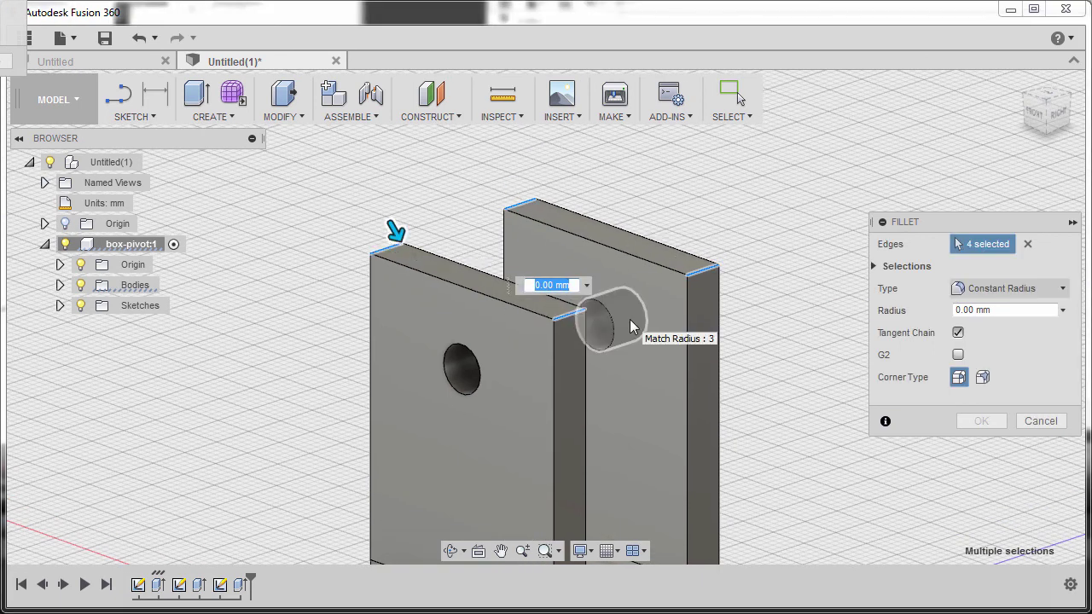
{"action": "type", "text": "5"}
{"action": "key", "text": "Return"}
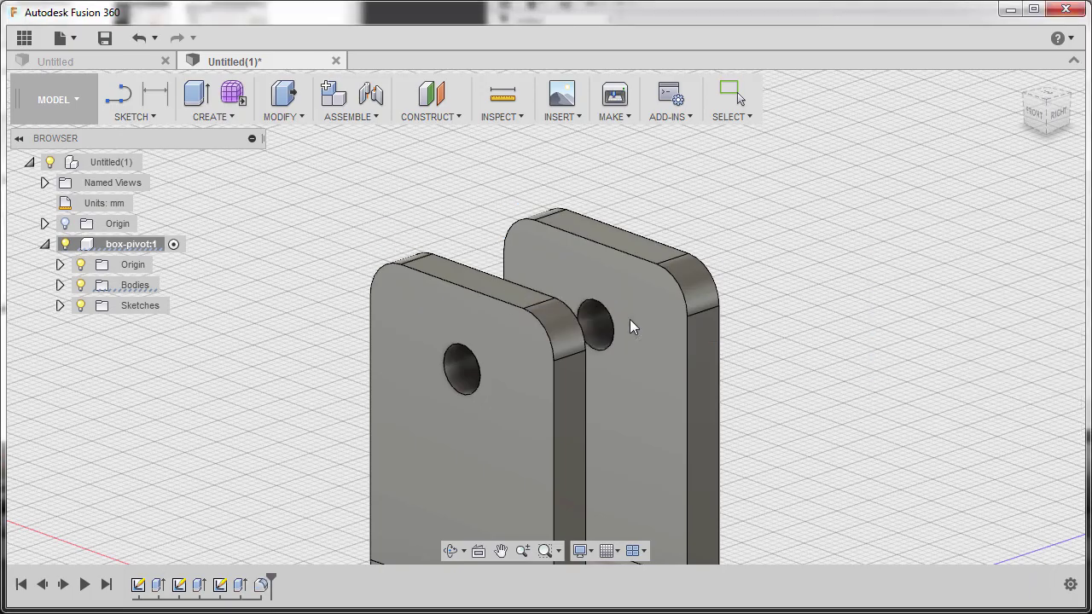